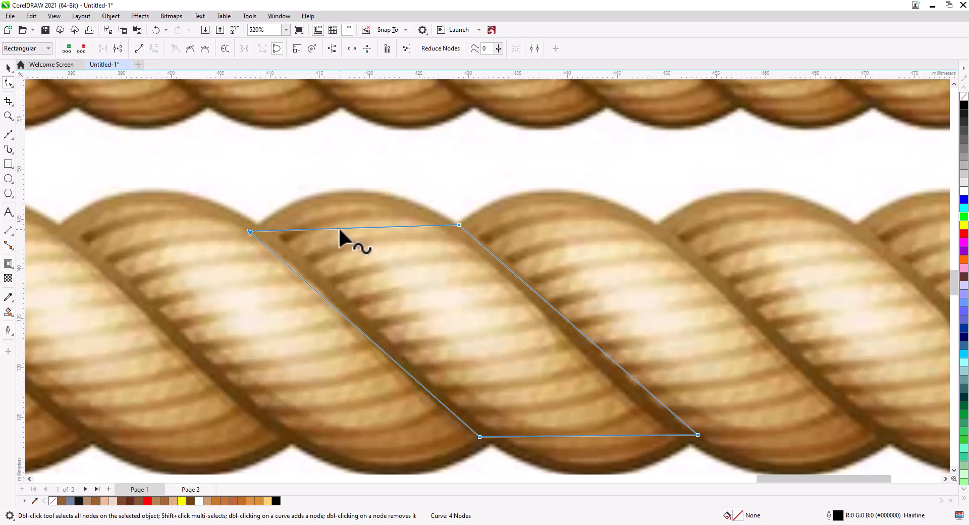
- Bend the top and right edges of the four-node outline to follow the traced rope strand
{"action": "left_click_drag", "start_coordinate": [338, 228], "coordinate": [338, 189]}
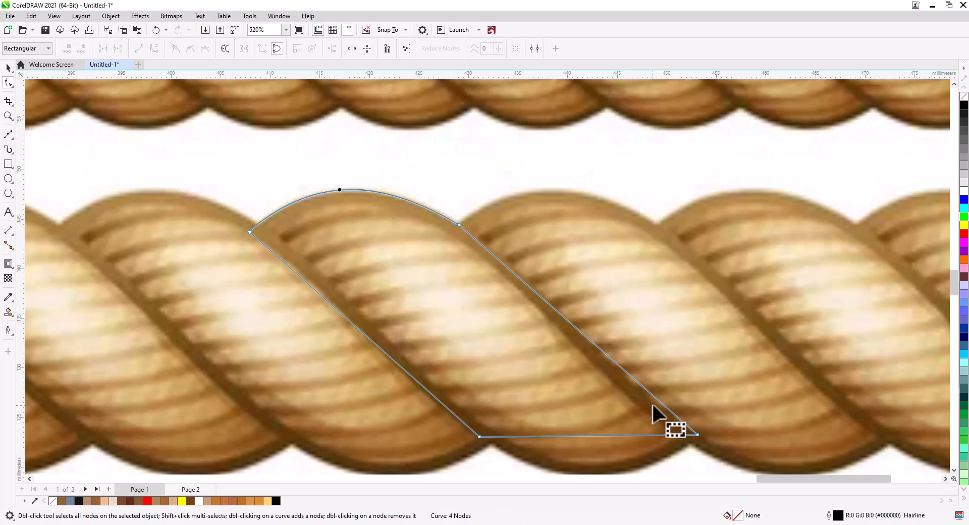
{"action": "left_click_drag", "start_coordinate": [618, 365], "coordinate": [615, 375]}
{"action": "left_click", "coordinate": [459, 225]}
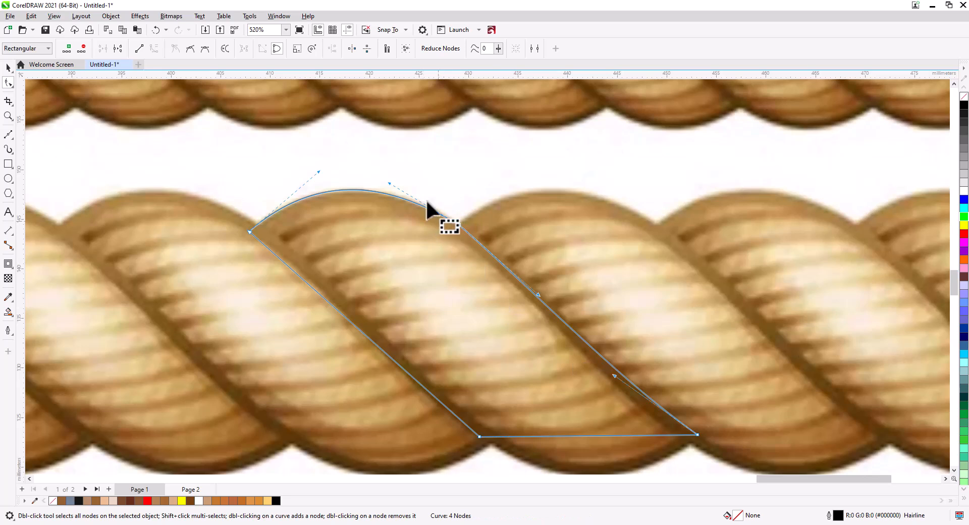
{"action": "left_click_drag", "start_coordinate": [402, 184], "coordinate": [423, 192]}
{"action": "left_click", "coordinate": [352, 199]}
{"action": "left_click_drag", "start_coordinate": [319, 172], "coordinate": [317, 166]}
- Bend the outline's bottom and left edges to follow the contour of the rope strand
{"action": "mouse_move", "coordinate": [563, 434]}
{"action": "left_mouse_down"}
{"action": "mouse_move", "coordinate": [586, 468]}
{"action": "mouse_move", "coordinate": [574, 431]}
{"action": "mouse_move", "coordinate": [583, 424]}
{"action": "mouse_move", "coordinate": [570, 433]}
{"action": "left_mouse_up"}
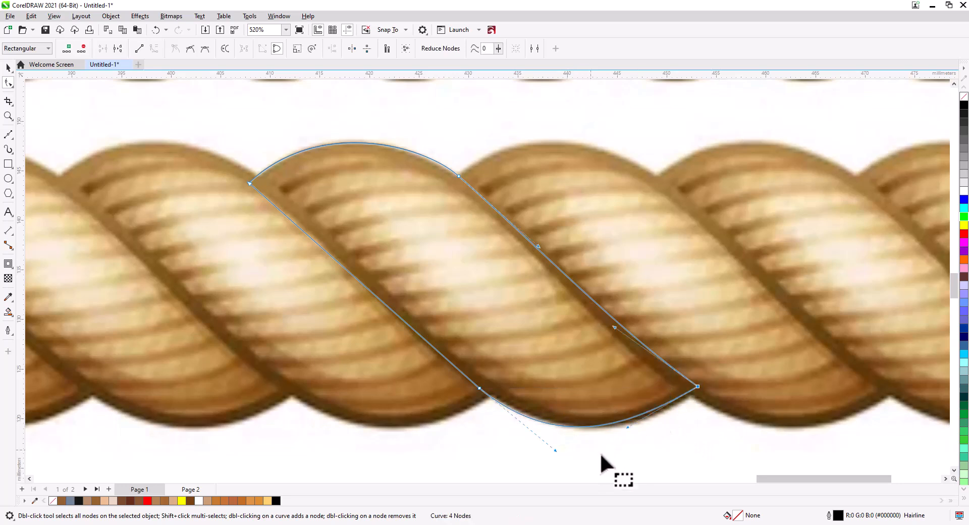
{"action": "left_click_drag", "start_coordinate": [628, 428], "coordinate": [659, 432]}
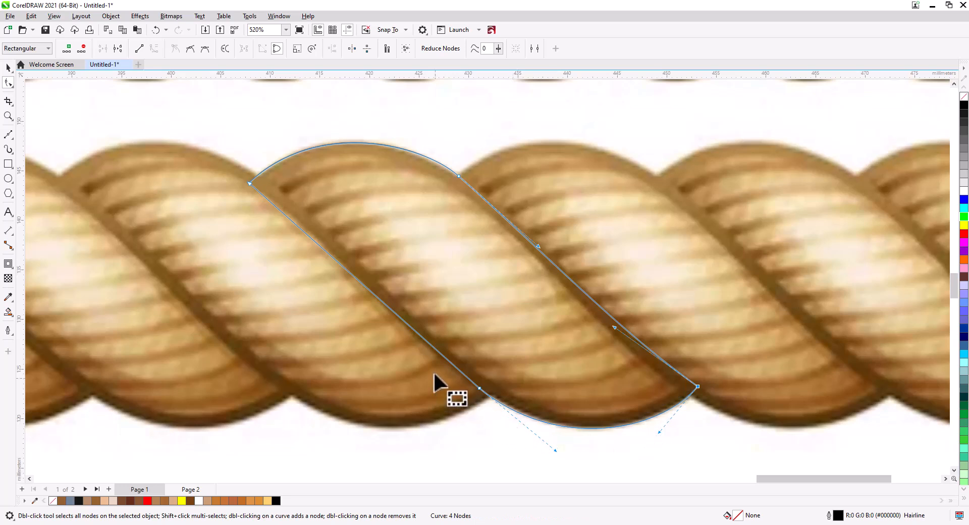
{"action": "left_click", "coordinate": [301, 236]}
{"action": "left_click_drag", "start_coordinate": [326, 251], "coordinate": [328, 236]}
{"action": "left_click_drag", "start_coordinate": [526, 433], "coordinate": [406, 144]}
{"action": "left_click", "coordinate": [188, 49]}
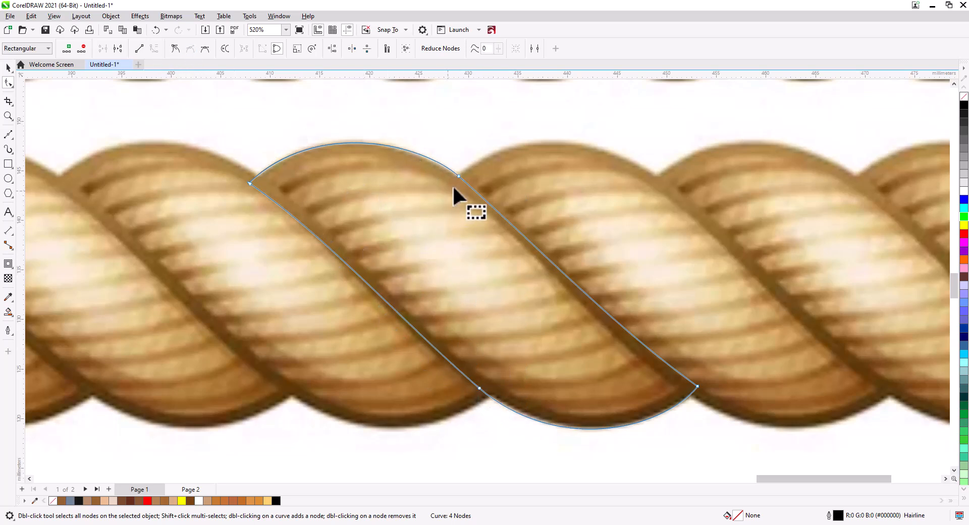
- Nudge the outline's upper-right node onto the notch between the two neighbouring rope strands
{"action": "scroll", "coordinate": [454, 184], "scroll_direction": "up", "scroll_amount": 4}
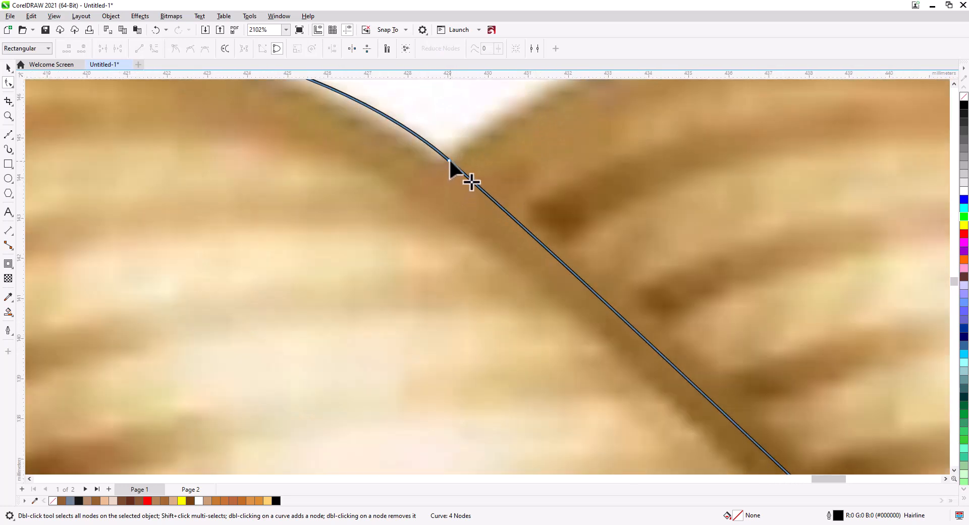
{"action": "left_click_drag", "start_coordinate": [449, 160], "coordinate": [449, 161]}
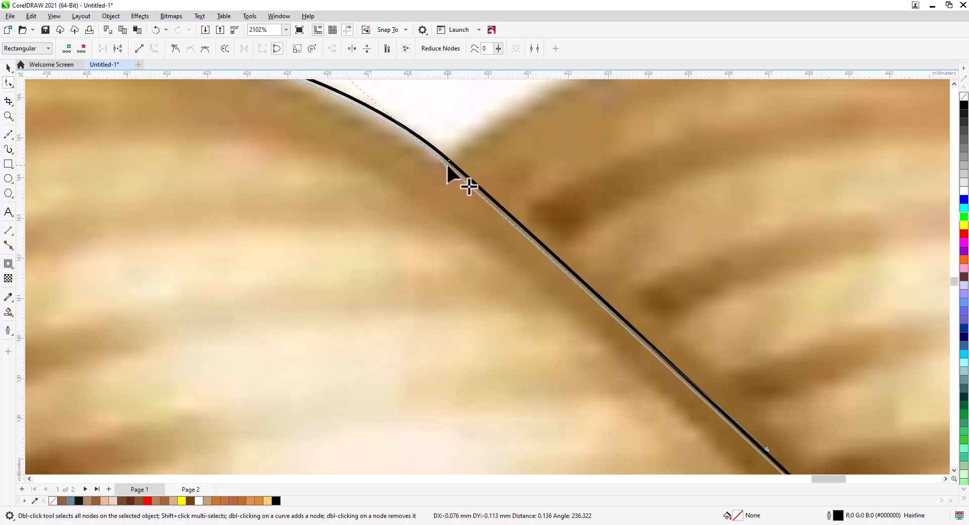
{"action": "scroll", "coordinate": [456, 206], "scroll_direction": "down", "scroll_amount": 2}
{"action": "scroll", "coordinate": [461, 233], "scroll_direction": "down", "scroll_amount": 4}
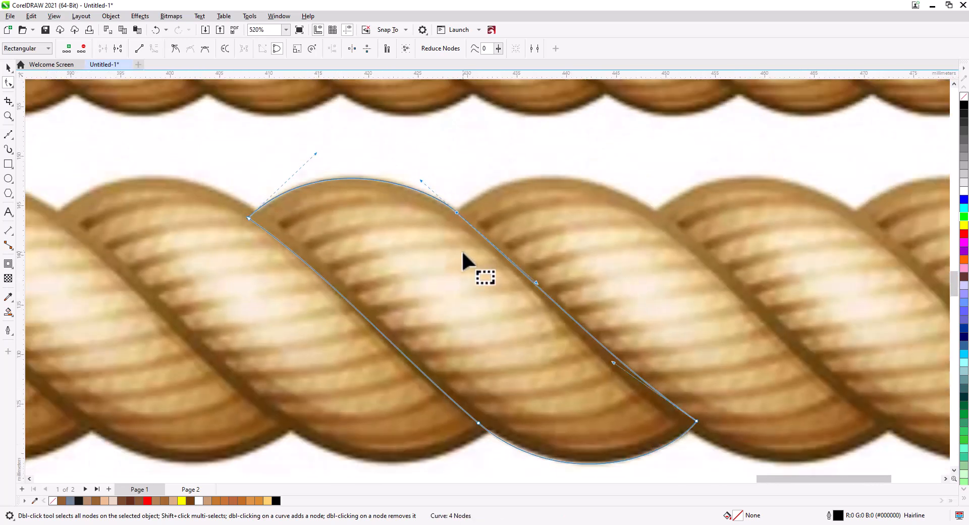
{"action": "left_click_drag", "start_coordinate": [461, 262], "coordinate": [415, 245]}
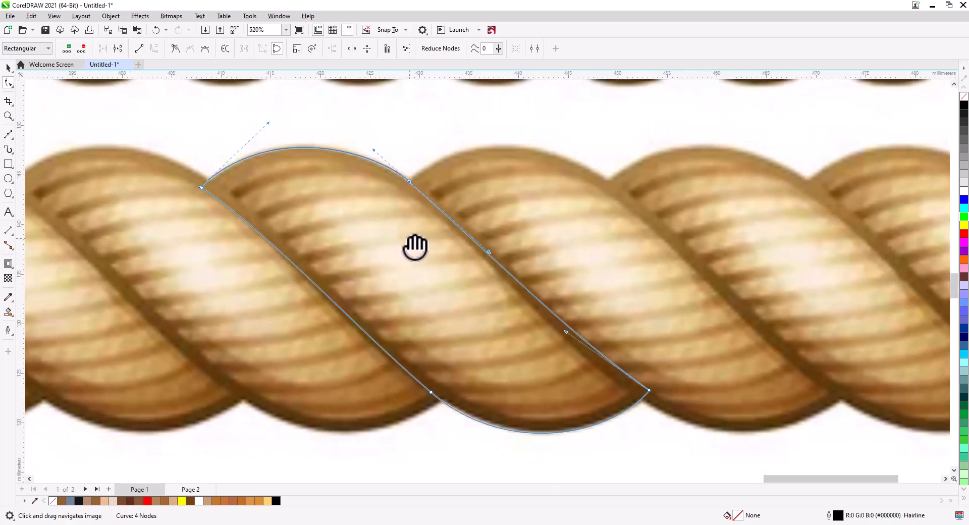
- Refine the curvature of the outline's left edge against a copy placed on the neighbouring strand
{"action": "left_click_drag", "start_coordinate": [325, 295], "coordinate": [321, 296]}
{"action": "left_click_drag", "start_coordinate": [365, 379], "coordinate": [444, 423]}
{"action": "mouse_move", "coordinate": [351, 331]}
{"action": "left_mouse_down"}
{"action": "mouse_move", "coordinate": [347, 340]}
{"action": "mouse_move", "coordinate": [338, 319]}
{"action": "left_mouse_up"}
{"action": "left_click_drag", "start_coordinate": [277, 246], "coordinate": [277, 247]}
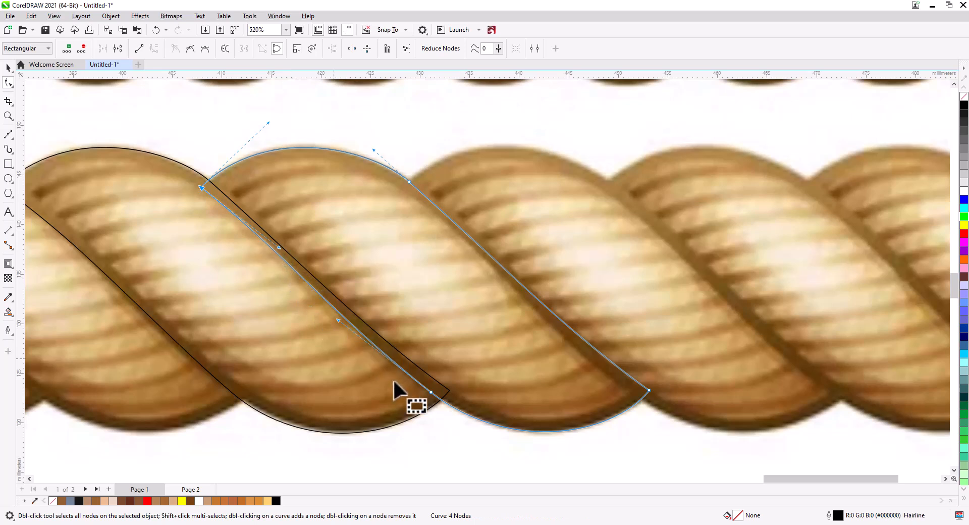
{"action": "key", "text": "space"}
{"action": "key", "text": "space"}
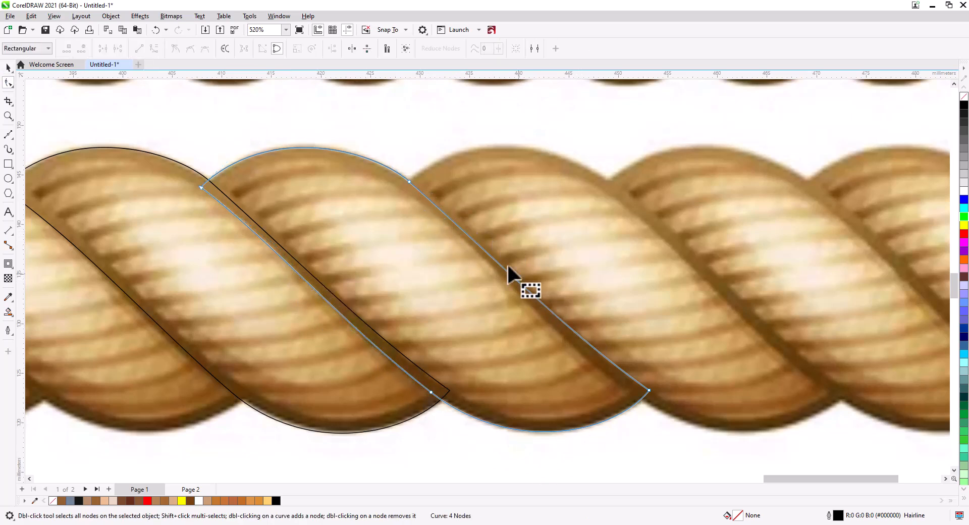
- Replace the outline's upper-right node with one farther down the right edge and reshape the adjoining top curve along the strand
{"action": "left_click", "coordinate": [408, 181]}
{"action": "left_click_drag", "start_coordinate": [486, 250], "coordinate": [444, 204]}
{"action": "left_click", "coordinate": [456, 225]}
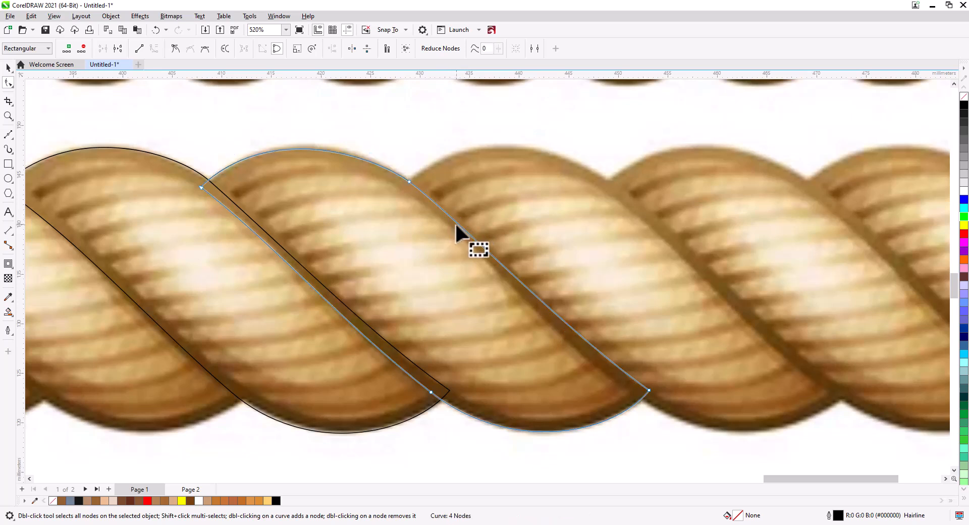
{"action": "double_click", "coordinate": [459, 224]}
{"action": "left_click_drag", "start_coordinate": [462, 224], "coordinate": [465, 225]}
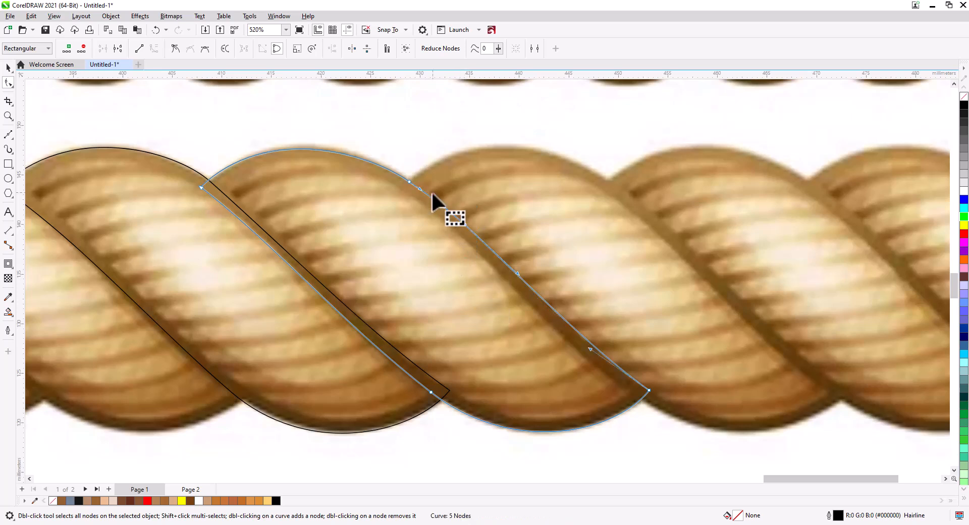
{"action": "key", "text": "Delete"}
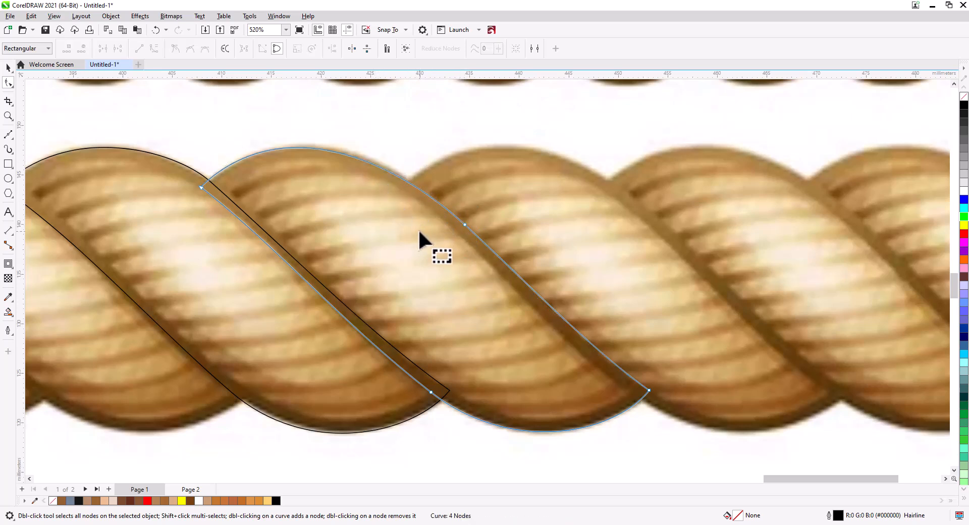
{"action": "left_click_drag", "start_coordinate": [469, 249], "coordinate": [424, 198]}
{"action": "left_click_drag", "start_coordinate": [397, 162], "coordinate": [390, 151]}
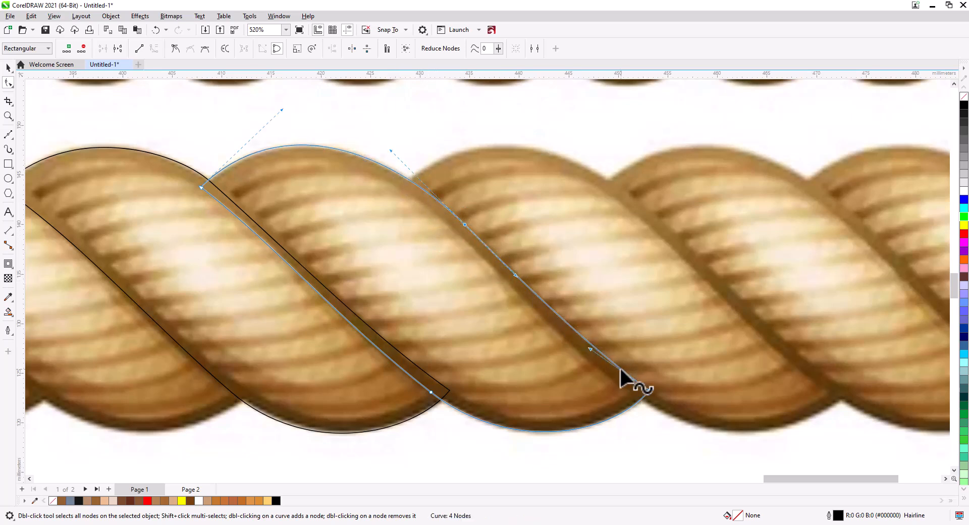
- Delete the test copy of the outline from the neighbouring strand
{"action": "left_click", "coordinate": [9, 68]}
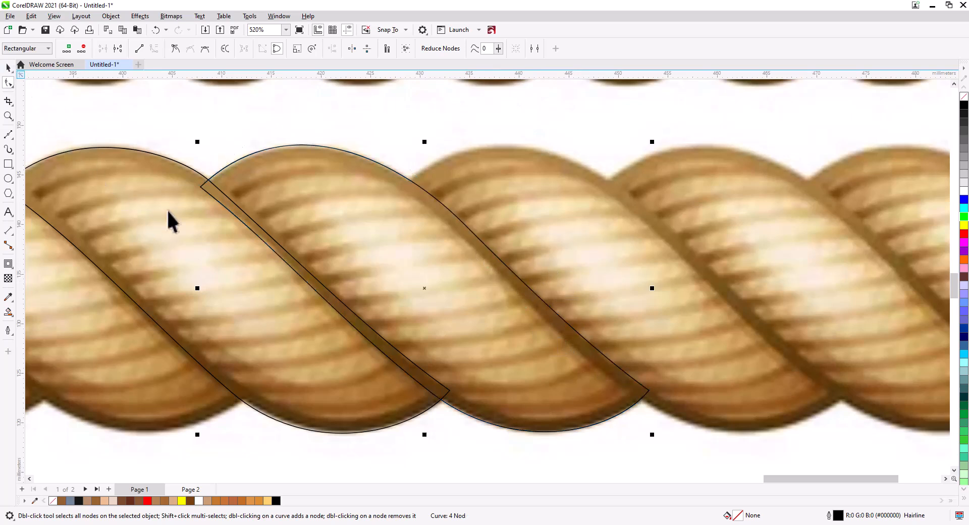
{"action": "key", "text": "Delete"}
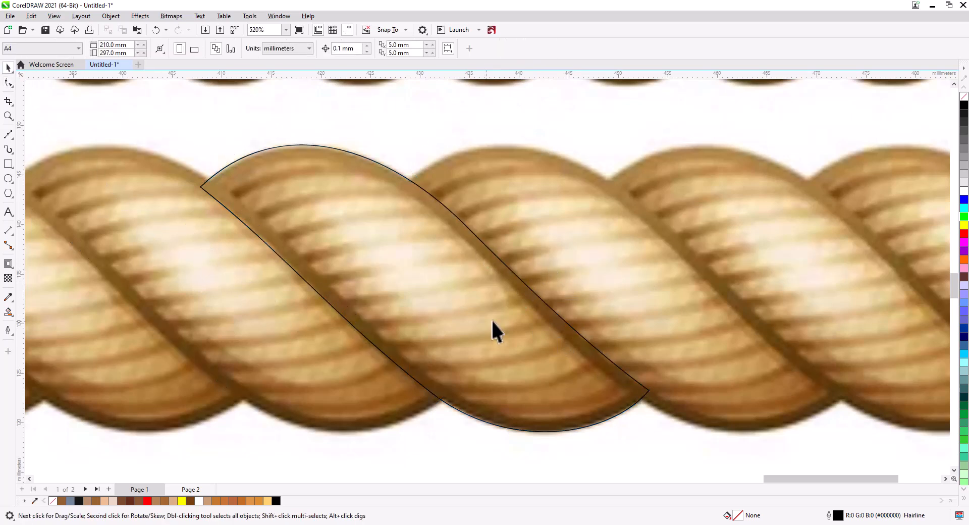
- Check the reshaped outline's overlap with a fresh copy on the neighbouring strand, and remove that copy
{"action": "left_click", "coordinate": [648, 390]}
{"action": "left_click_drag", "start_coordinate": [649, 390], "coordinate": [452, 391]}
{"action": "left_click", "coordinate": [469, 400]}
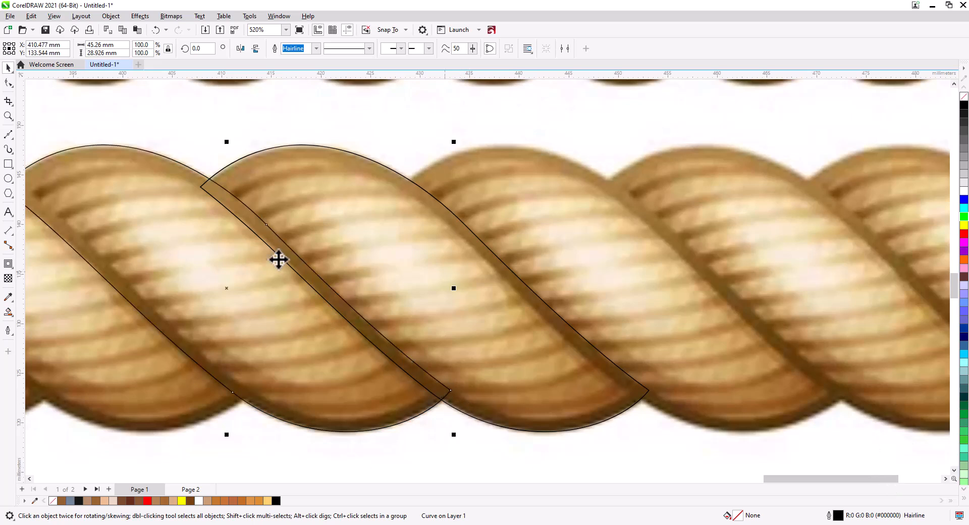
{"action": "key", "text": "Delete"}
- Add a one-step inside contour to the strand outline with an offset of 1.5 mm
{"action": "left_click", "coordinate": [324, 264]}
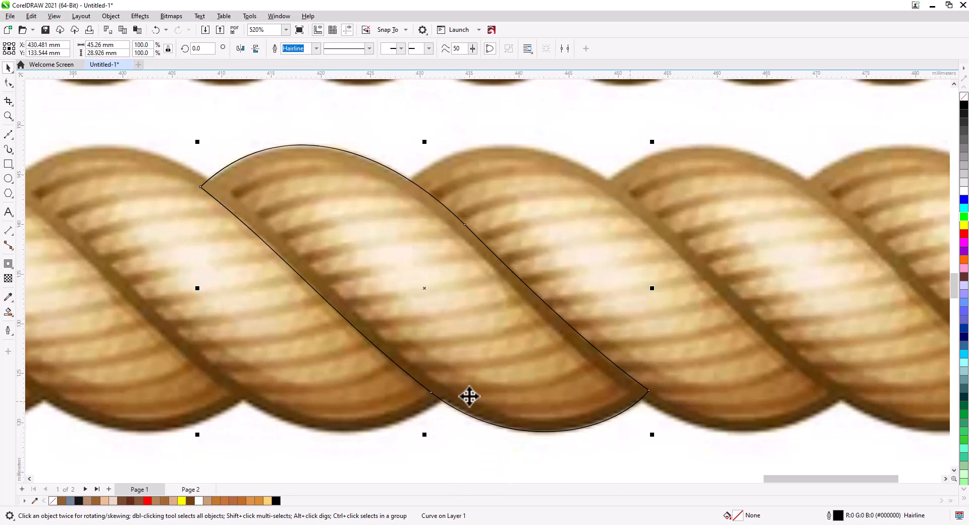
{"action": "left_click", "coordinate": [8, 263]}
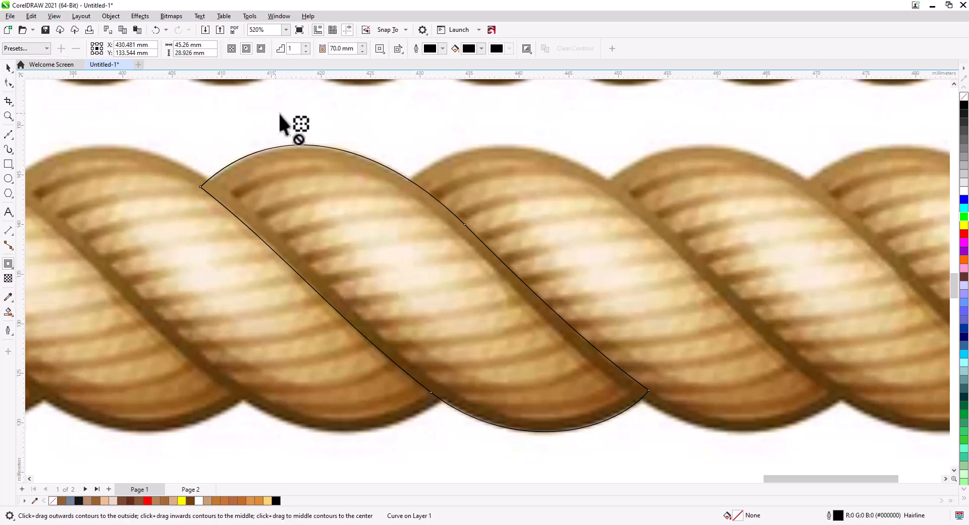
{"action": "type", "text": "2"}
{"action": "key", "text": "Return"}
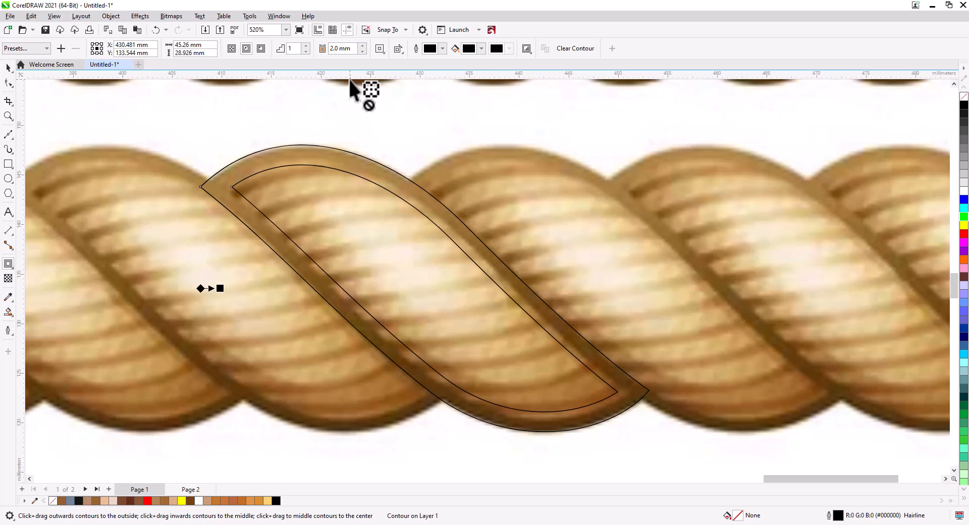
{"action": "left_click", "coordinate": [362, 51]}
- Break the contour apart from the strand outline
{"action": "left_click", "coordinate": [9, 70]}
{"action": "right_click", "coordinate": [244, 175]}
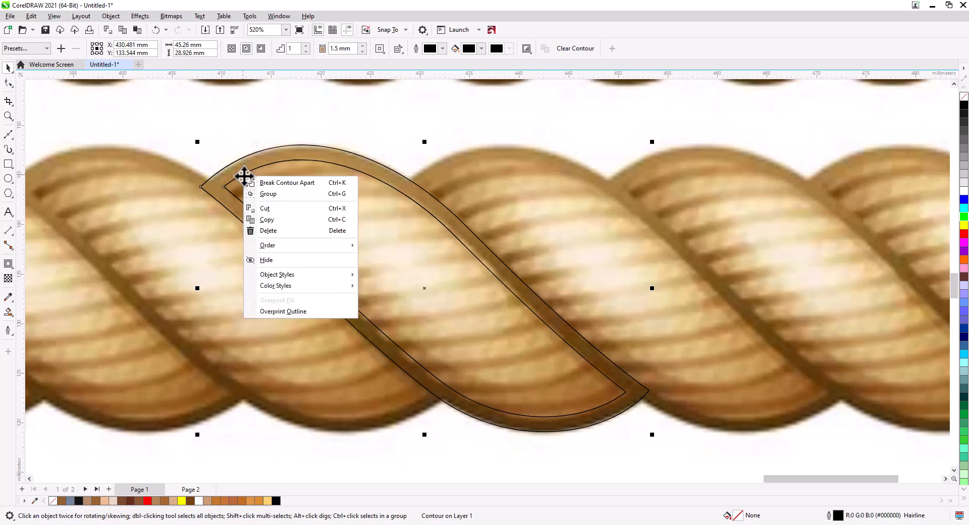
{"action": "left_click", "coordinate": [280, 184]}
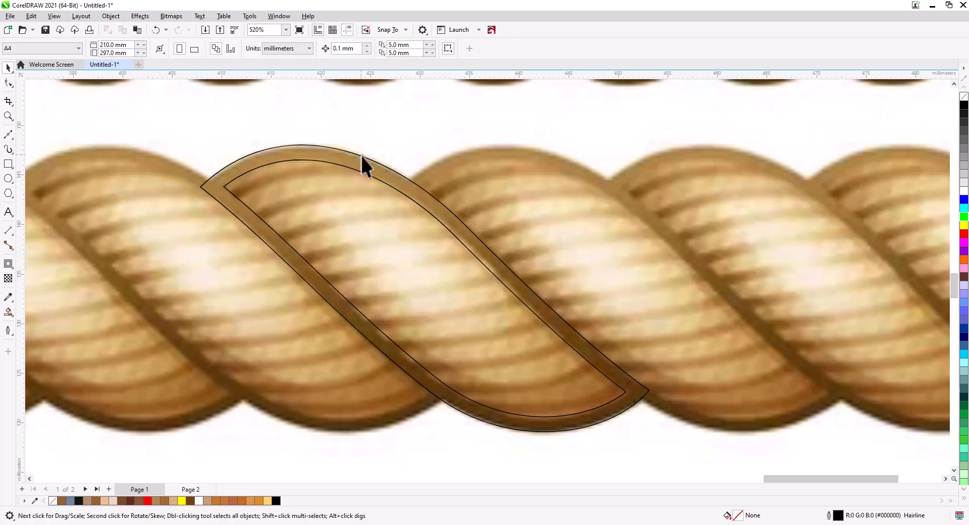
- Duplicate the outer strand outline and combine the duplicate with the inner contour curve into a border shape
{"action": "left_click", "coordinate": [365, 157]}
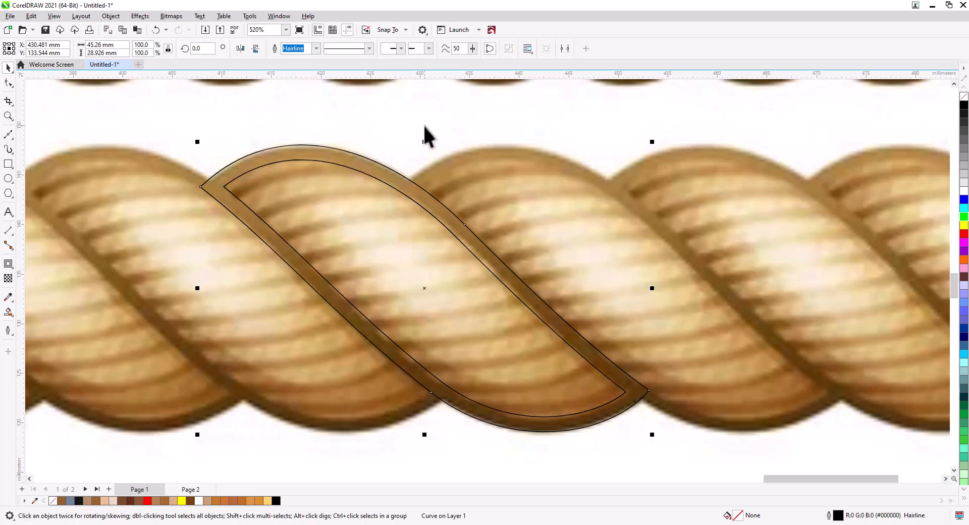
{"action": "key", "text": "KP_Add"}
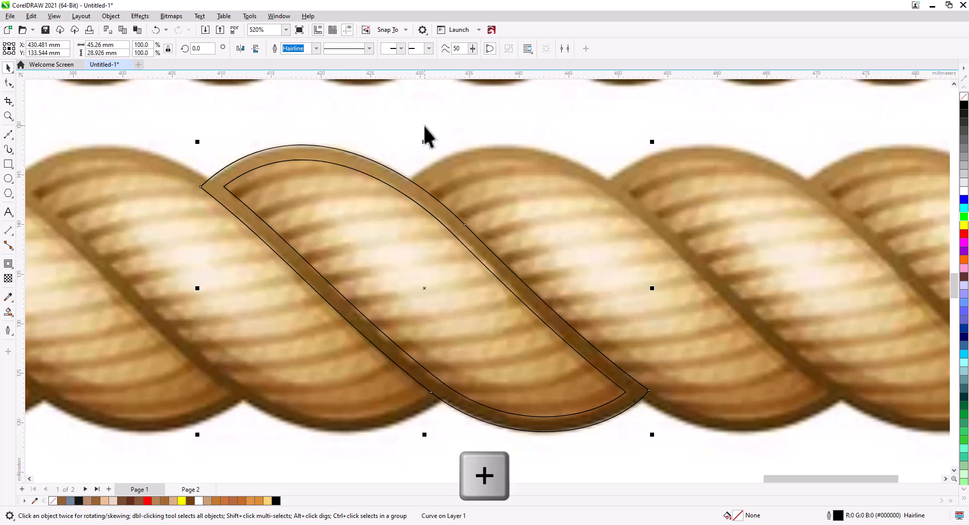
{"action": "left_click", "coordinate": [435, 226], "text": "shift"}
{"action": "key", "text": "ctrl+l"}
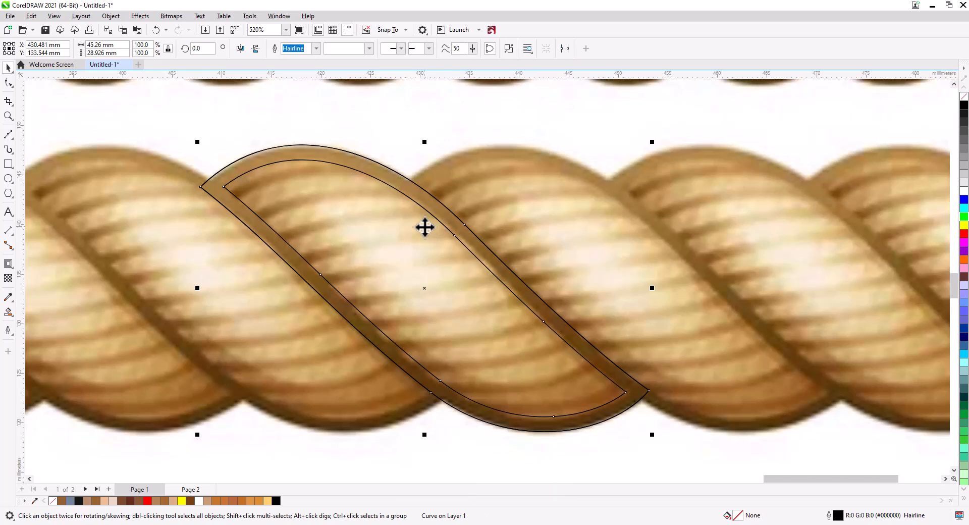
- Fill the combined border with the brown (#845D22) sampled from the dark groove of the rope image
{"action": "left_click", "coordinate": [8, 297]}
{"action": "left_click", "coordinate": [493, 246]}
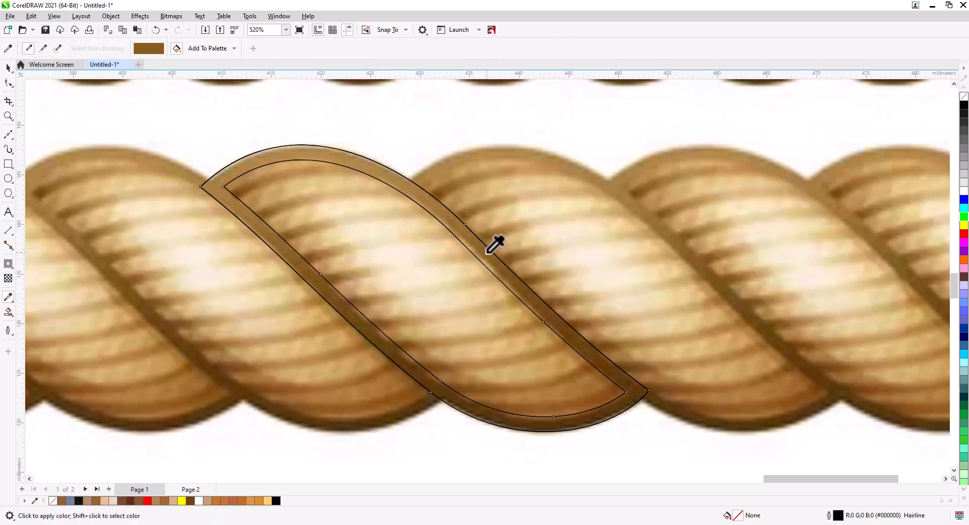
{"action": "left_click", "coordinate": [480, 248]}
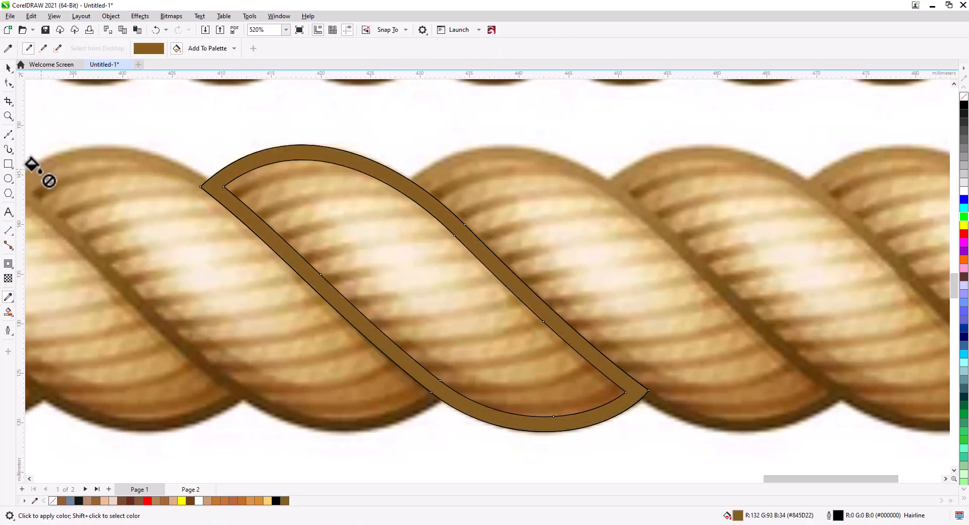
{"action": "left_click", "coordinate": [8, 67]}
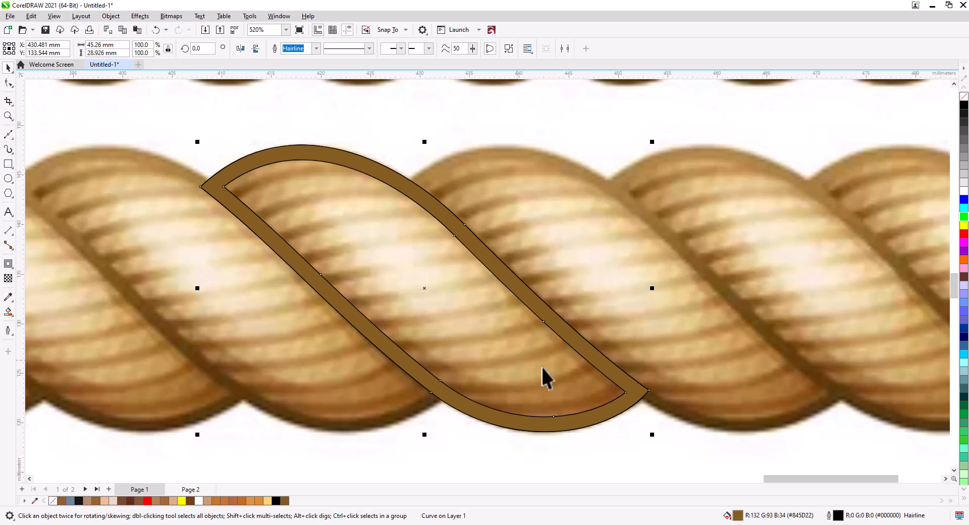
- Draw a two-node Bézier line across the lower end of the strand, from its right border to its left border
{"action": "key", "text": "space"}
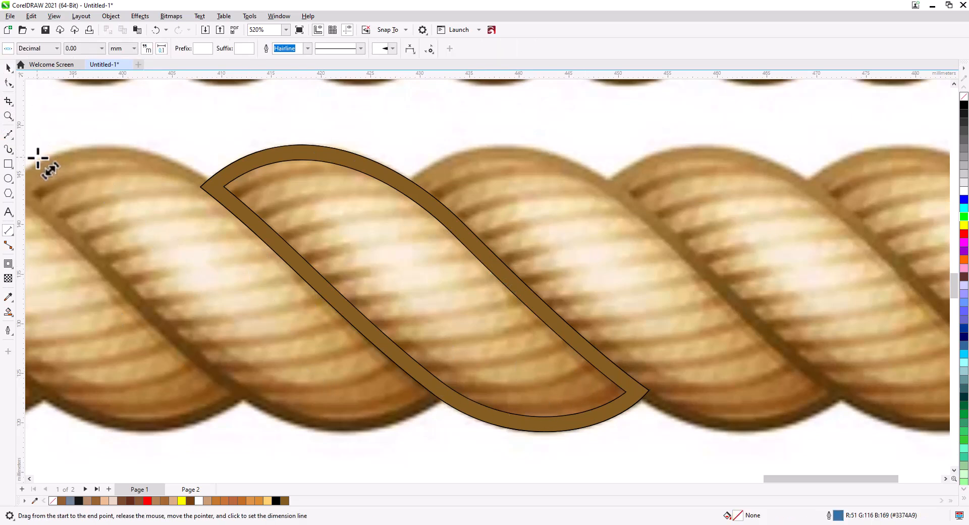
{"action": "left_click", "coordinate": [8, 134]}
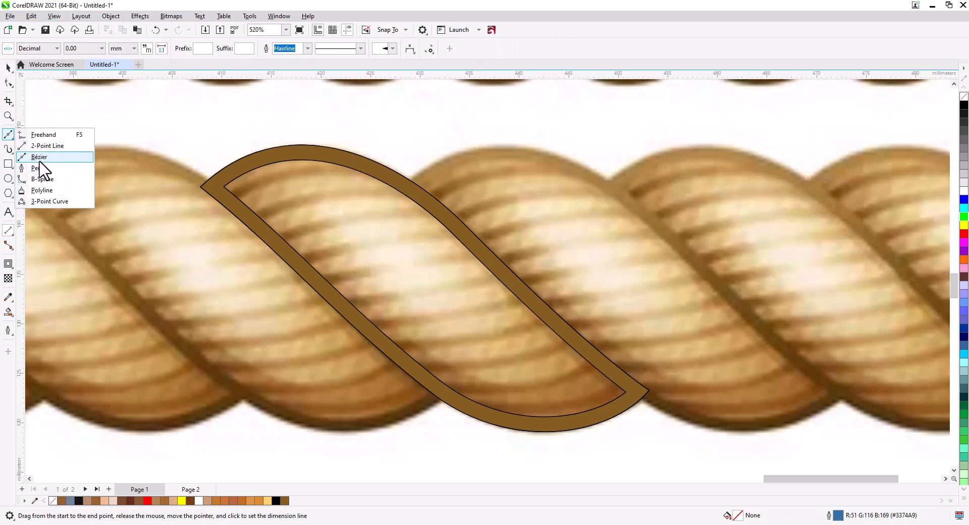
{"action": "left_click", "coordinate": [39, 157]}
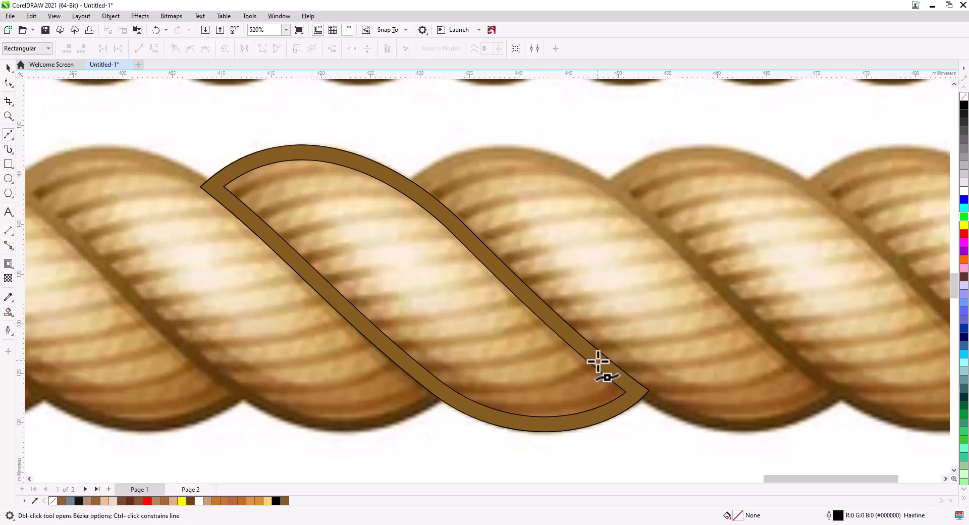
{"action": "left_click", "coordinate": [598, 360]}
{"action": "double_click", "coordinate": [441, 390]}
- Bend the line across the strand's lower end downward to follow the rope fibre, adjusting its left end and curvature
{"action": "left_click", "coordinate": [8, 83]}
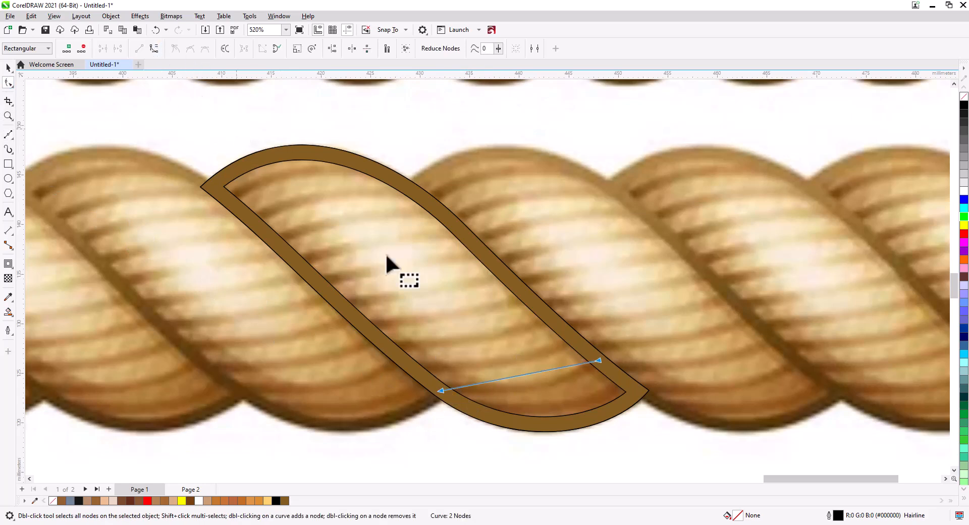
{"action": "left_click_drag", "start_coordinate": [531, 371], "coordinate": [540, 384]}
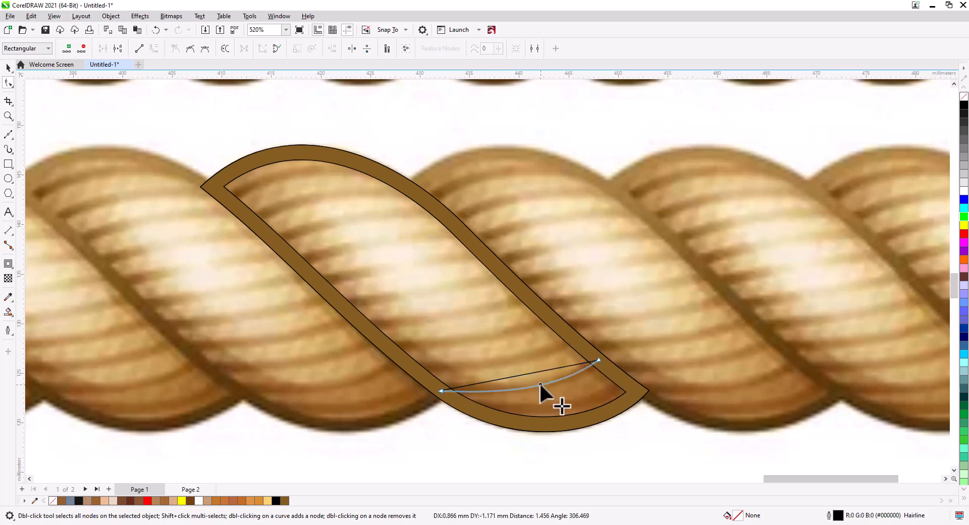
{"action": "left_click_drag", "start_coordinate": [428, 380], "coordinate": [434, 385]}
{"action": "left_click_drag", "start_coordinate": [498, 387], "coordinate": [489, 393]}
{"action": "left_click_drag", "start_coordinate": [558, 388], "coordinate": [560, 391]}
{"action": "left_click", "coordinate": [8, 67]}
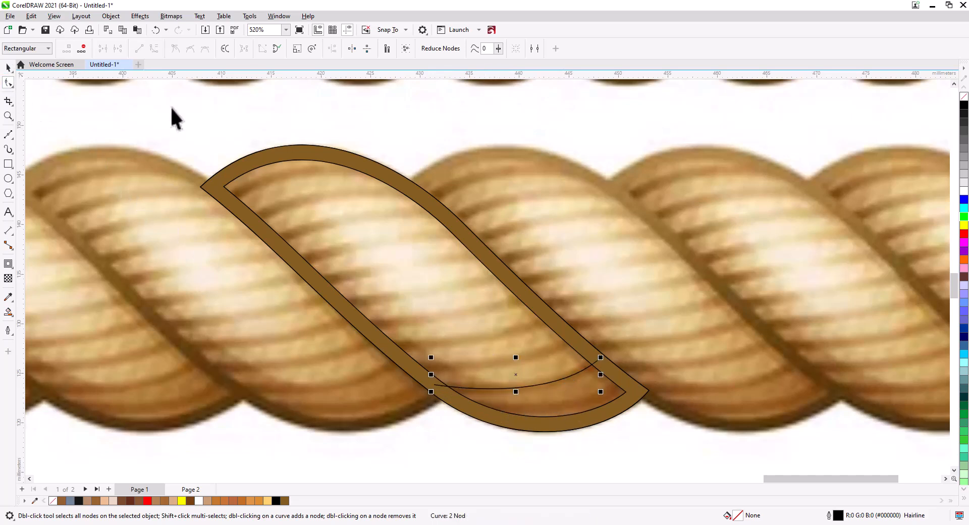
- Set the outline width of the curved fibre line at the strand's lower end to 0.75 mm
{"action": "left_click", "coordinate": [316, 48]}
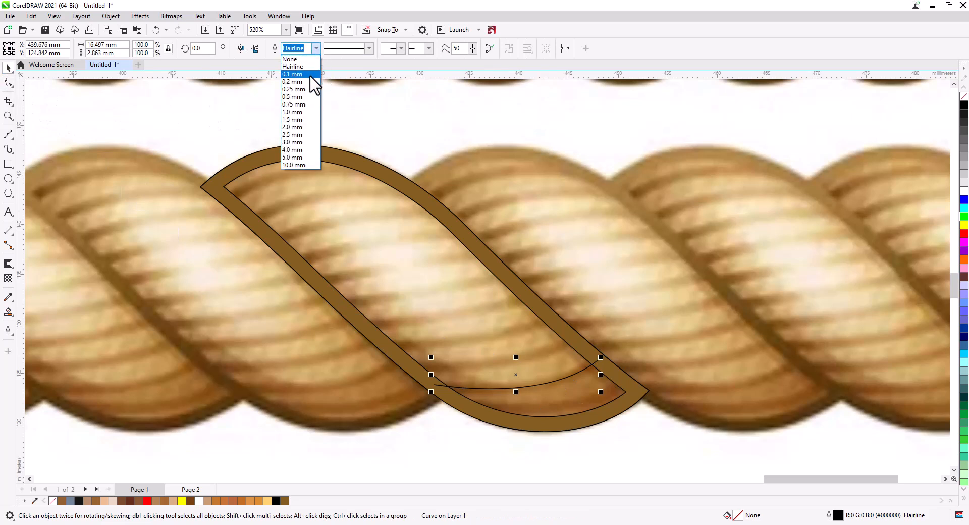
{"action": "left_click", "coordinate": [308, 96]}
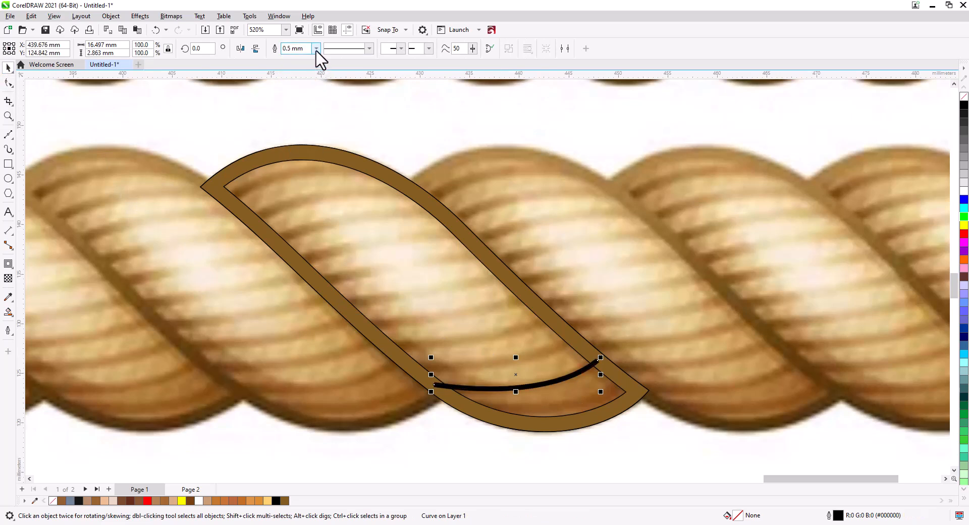
{"action": "left_click", "coordinate": [316, 48]}
{"action": "left_click", "coordinate": [304, 113]}
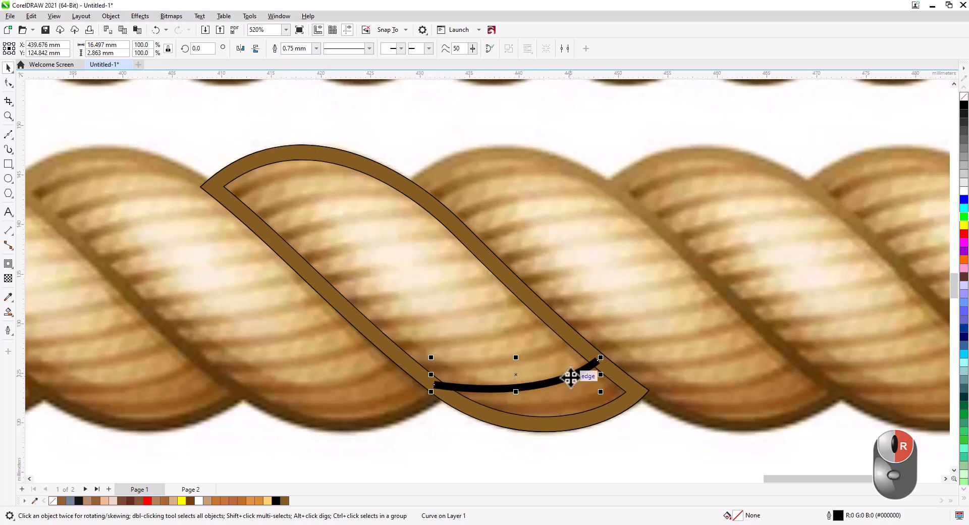
- Copy the fibre line up and left onto the next rope fibre and lower the copy's left end to match
{"action": "left_click_drag", "start_coordinate": [565, 377], "coordinate": [542, 354]}
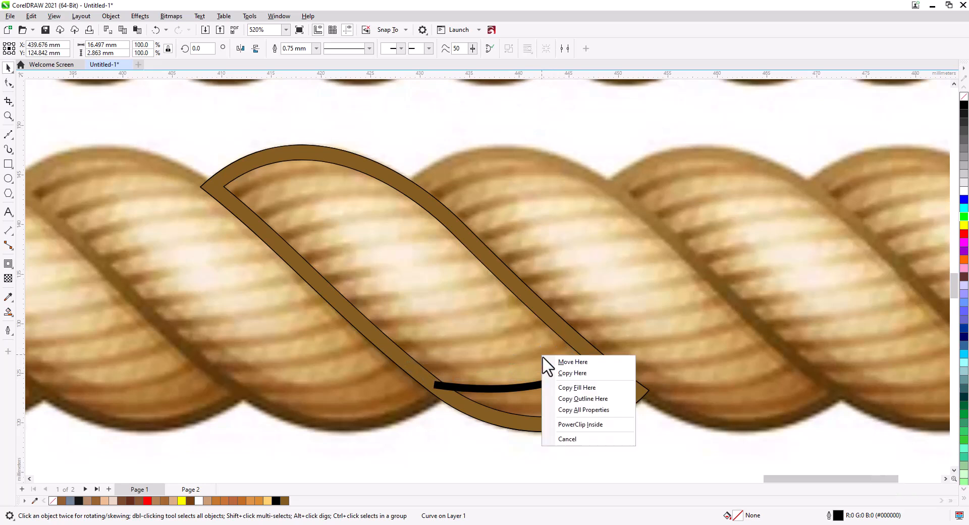
{"action": "left_click", "coordinate": [565, 374]}
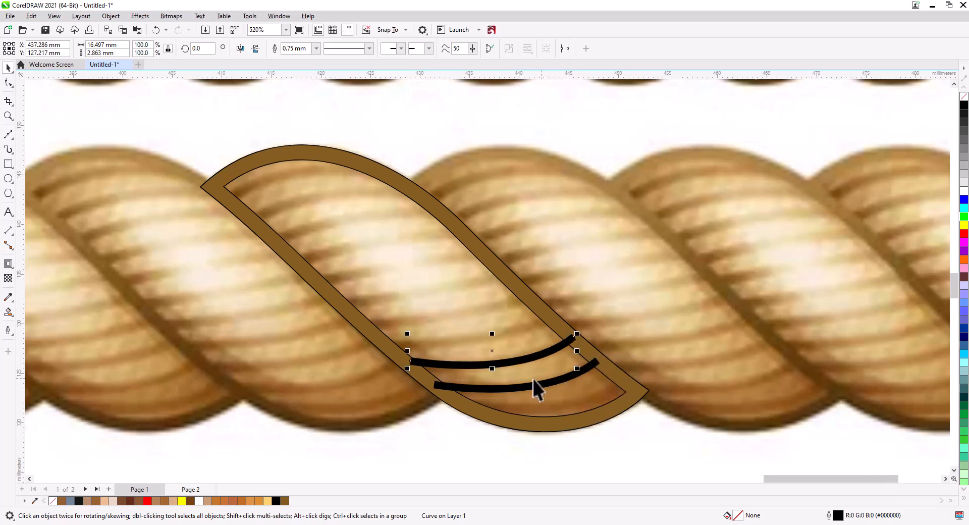
{"action": "left_click", "coordinate": [8, 82]}
{"action": "left_click_drag", "start_coordinate": [412, 361], "coordinate": [472, 370]}
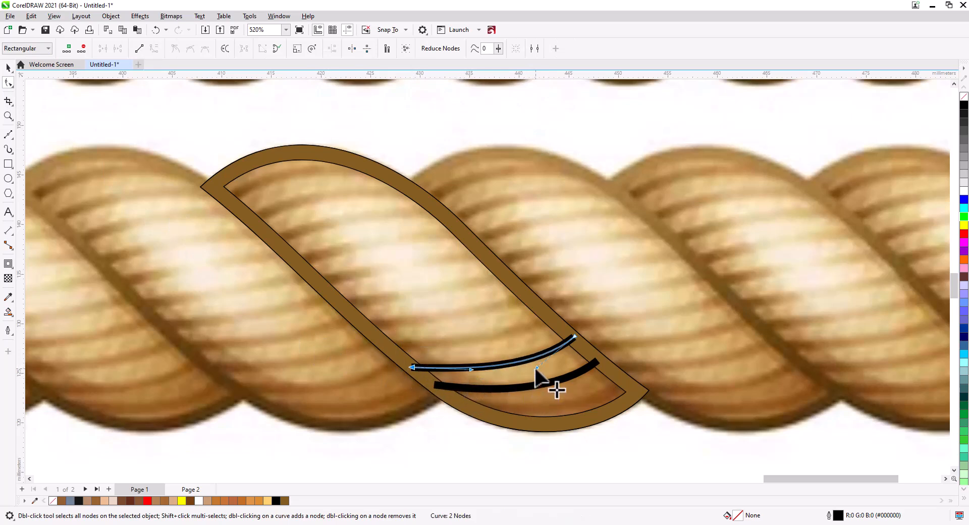
- Copy the second fibre line one spacing further up the strand and duplicate it five more times at the same spacing
{"action": "left_click", "coordinate": [8, 67]}
{"action": "left_click_drag", "start_coordinate": [529, 360], "coordinate": [504, 337]}
{"action": "left_click", "coordinate": [516, 356]}
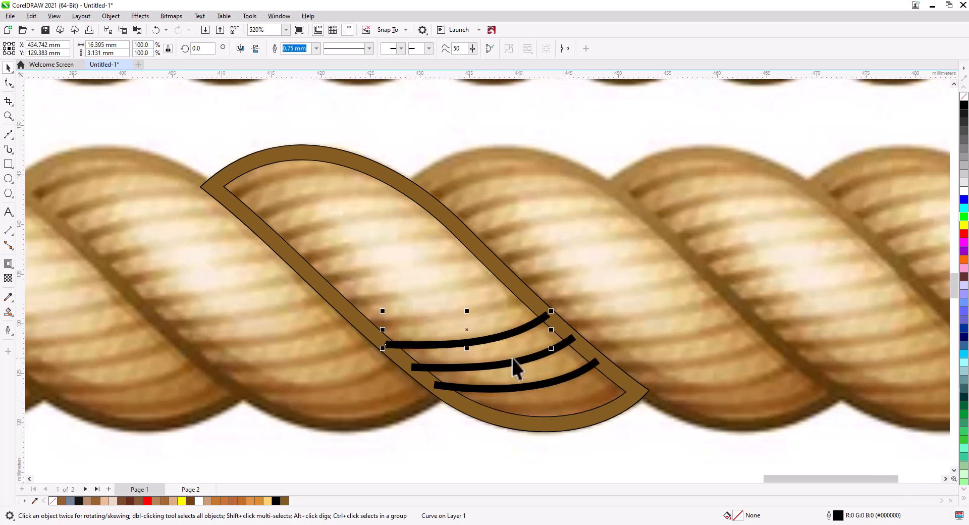
{"action": "key", "text": "ctrl+d"}
{"action": "key", "text": "ctrl+d"}
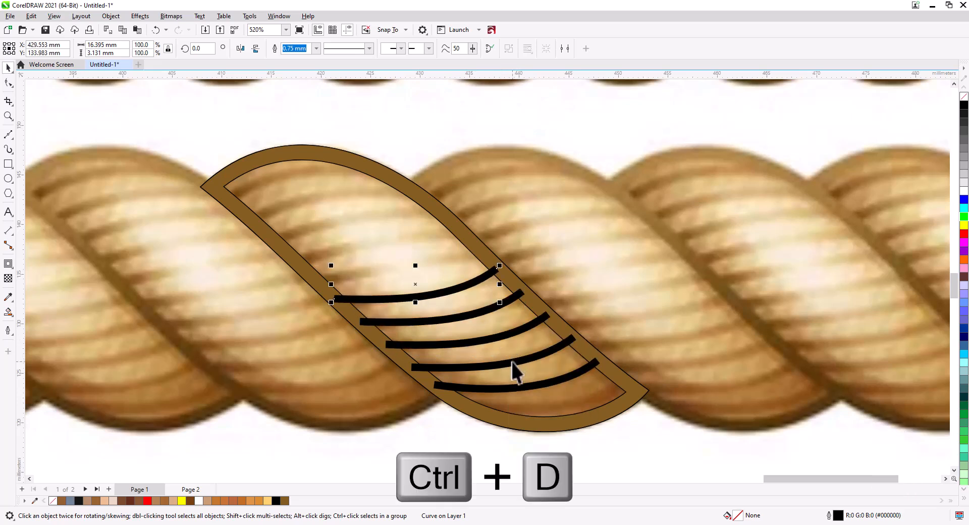
{"action": "key", "text": "ctrl+d"}
{"action": "key", "text": "ctrl+d"}
{"action": "key", "text": "ctrl+d"}
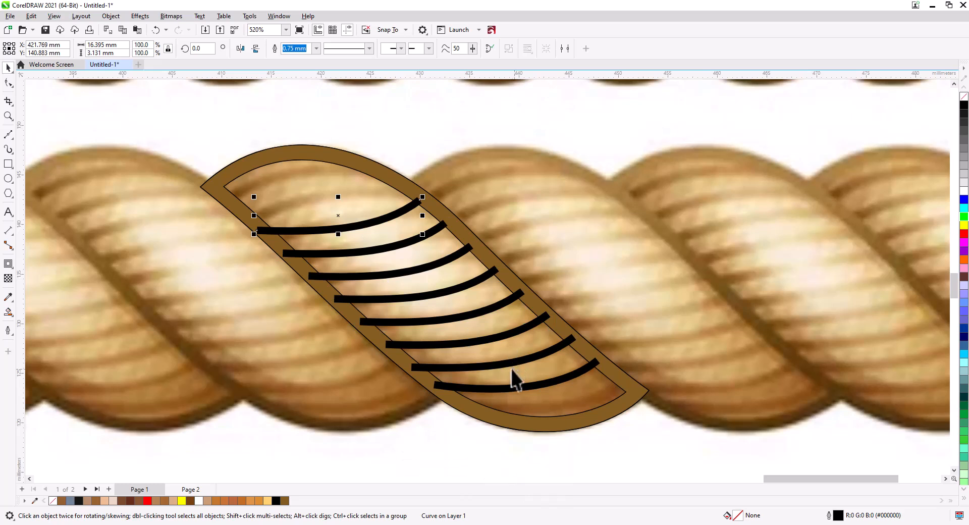
- Flip the uppermost fibre line to curve the other way, place it on its fibre and duplicate it twice toward the strand's upper end
{"action": "left_click", "coordinate": [256, 48]}
{"action": "mouse_move", "coordinate": [329, 203]}
{"action": "left_mouse_down"}
{"action": "mouse_move", "coordinate": [347, 220]}
{"action": "mouse_move", "coordinate": [324, 196]}
{"action": "left_mouse_up"}
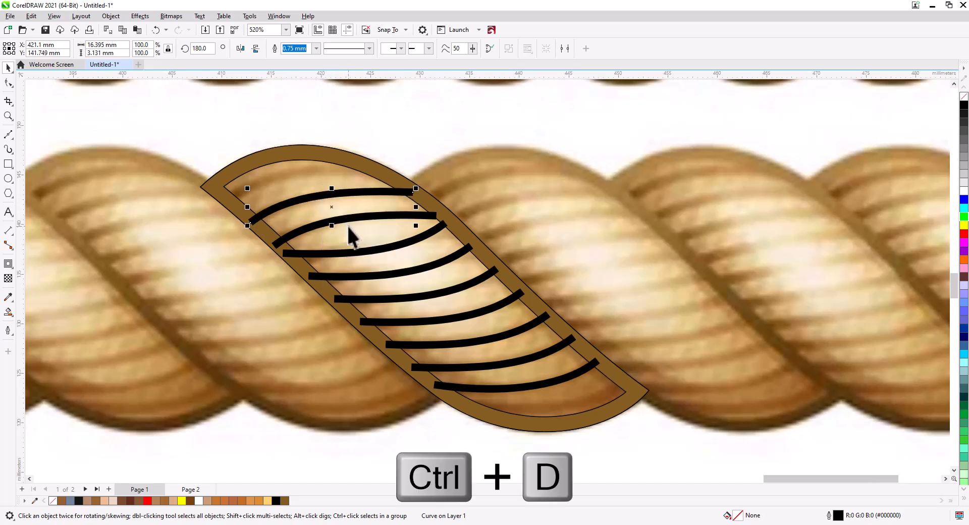
{"action": "key", "text": "ctrl+d"}
- Delete the unflipped fibre line just below the flipped ones and put a copy of a flipped line in its place
{"action": "left_click", "coordinate": [400, 246]}
{"action": "key", "text": "Delete"}
{"action": "left_click_drag", "start_coordinate": [359, 216], "coordinate": [386, 239]}
{"action": "left_click", "coordinate": [403, 259]}
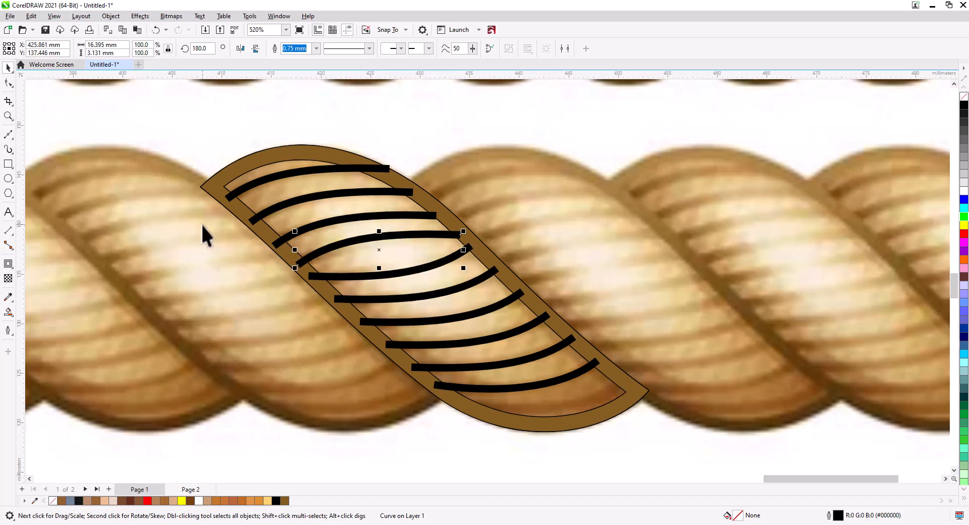
- Reshape the lowest flipped fibre line so its curvature follows the rope fibre
{"action": "left_click", "coordinate": [8, 83]}
{"action": "left_click", "coordinate": [298, 265]}
{"action": "left_click_drag", "start_coordinate": [337, 236], "coordinate": [339, 244]}
{"action": "left_click_drag", "start_coordinate": [402, 233], "coordinate": [410, 241]}
{"action": "left_click", "coordinate": [424, 218]}
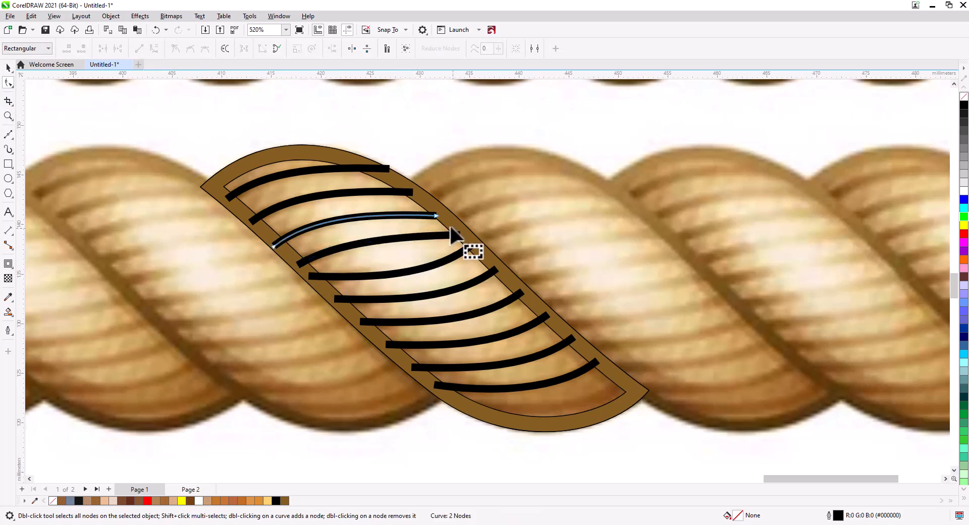
- Select all ten fibre lines inside the strand and combine them into one curve
{"action": "left_click", "coordinate": [8, 68]}
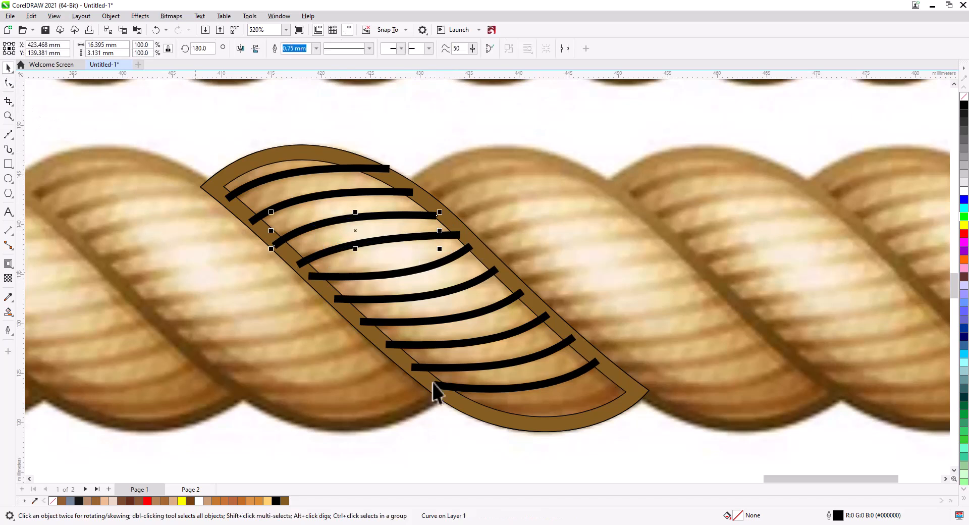
{"action": "left_click_drag", "start_coordinate": [623, 458], "coordinate": [423, 325]}
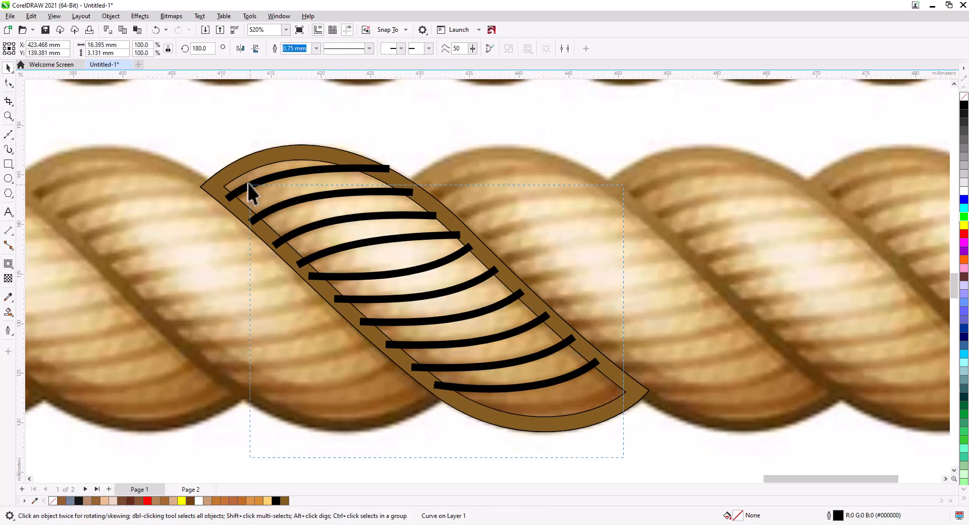
{"action": "left_click_drag", "start_coordinate": [211, 145], "coordinate": [208, 146]}
{"action": "key", "text": "ctrl+l"}
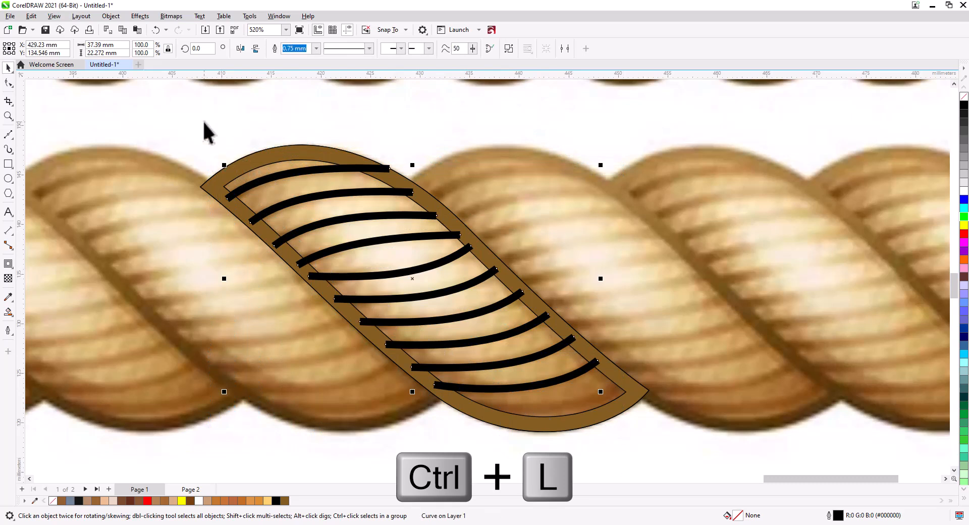
- Convert the fibre lines' outlines to objects and give the resulting strips a red outline and no fill
{"action": "left_click", "coordinate": [112, 16]}
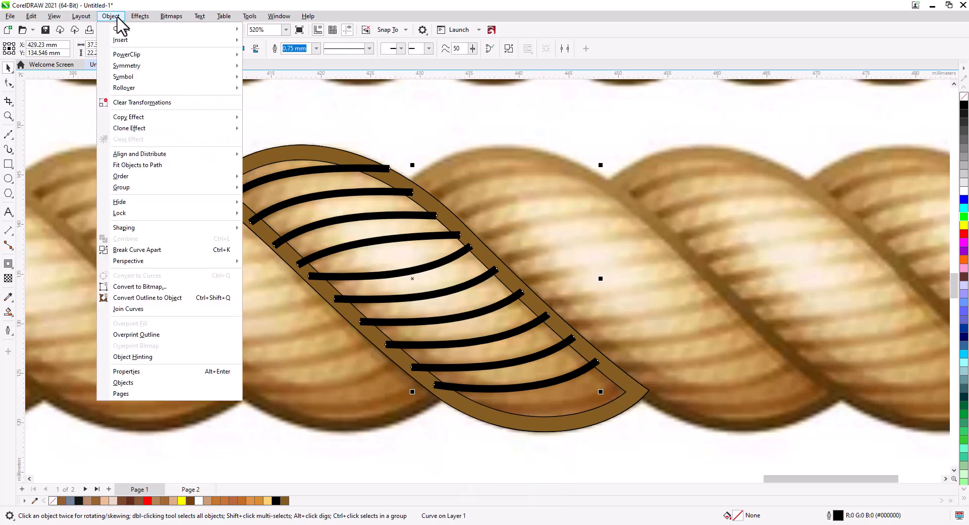
{"action": "left_click", "coordinate": [164, 300]}
{"action": "right_click", "coordinate": [964, 242]}
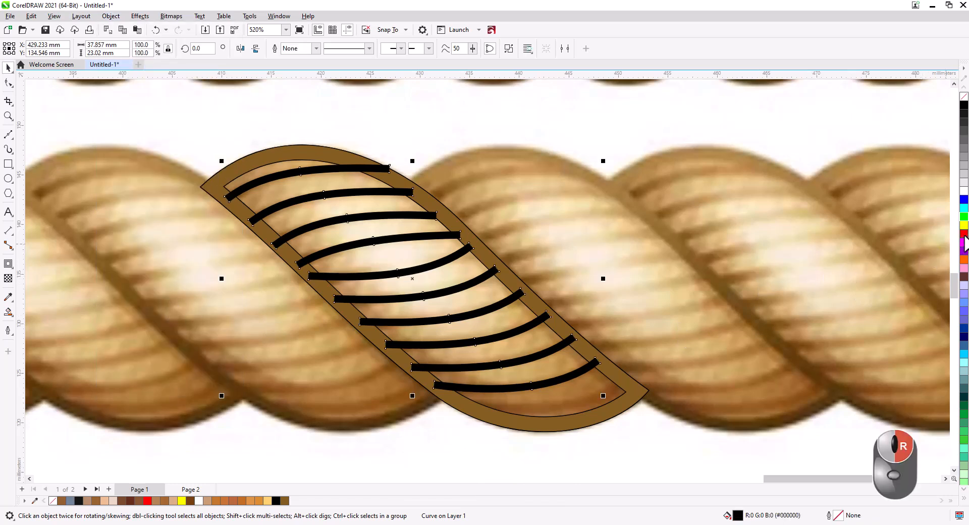
{"action": "left_click", "coordinate": [964, 101]}
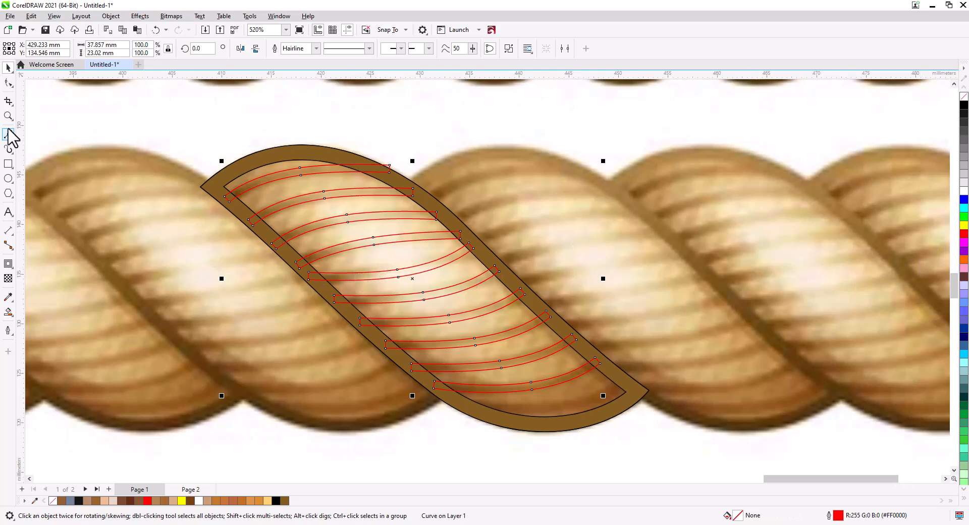
- Move the nodes of the upper fibre strips so that they follow the dark fibres in the rope image
{"action": "left_click", "coordinate": [8, 83]}
{"action": "scroll", "coordinate": [363, 202], "scroll_direction": "up", "scroll_amount": 2}
{"action": "scroll", "coordinate": [373, 212], "scroll_direction": "up", "scroll_amount": 3}
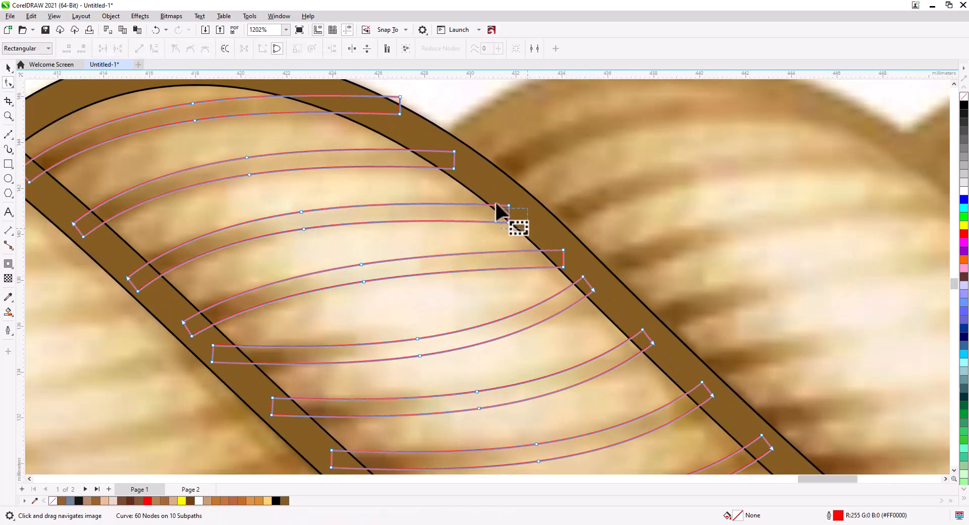
{"action": "left_click_drag", "start_coordinate": [508, 223], "coordinate": [509, 214]}
{"action": "left_click_drag", "start_coordinate": [153, 296], "coordinate": [131, 288]}
{"action": "left_click_drag", "start_coordinate": [486, 329], "coordinate": [420, 248]}
{"action": "left_click_drag", "start_coordinate": [512, 186], "coordinate": [542, 222]}
{"action": "left_click_drag", "start_coordinate": [528, 209], "coordinate": [544, 225]}
{"action": "mouse_move", "coordinate": [166, 294]}
{"action": "left_mouse_down"}
{"action": "mouse_move", "coordinate": [135, 256]}
{"action": "mouse_move", "coordinate": [149, 286]}
{"action": "left_mouse_up"}
{"action": "left_click_drag", "start_coordinate": [368, 289], "coordinate": [335, 245]}
{"action": "left_click_drag", "start_coordinate": [352, 257], "coordinate": [350, 235]}
{"action": "left_click_drag", "start_coordinate": [476, 246], "coordinate": [476, 219]}
{"action": "left_click", "coordinate": [544, 226]}
- Shift the ends and flatten the curves of the middle fibre strips to match the dark fibres
{"action": "left_click_drag", "start_coordinate": [497, 262], "coordinate": [505, 240]}
{"action": "left_click_drag", "start_coordinate": [119, 249], "coordinate": [150, 270]}
{"action": "mouse_move", "coordinate": [216, 274]}
{"action": "left_mouse_down"}
{"action": "mouse_move", "coordinate": [185, 295]}
{"action": "mouse_move", "coordinate": [142, 299]}
{"action": "mouse_move", "coordinate": [216, 277]}
{"action": "left_mouse_up"}
{"action": "left_click_drag", "start_coordinate": [139, 260], "coordinate": [172, 300]}
{"action": "left_click_drag", "start_coordinate": [149, 286], "coordinate": [163, 297]}
{"action": "left_click", "coordinate": [164, 280]}
{"action": "left_click_drag", "start_coordinate": [227, 267], "coordinate": [217, 262]}
{"action": "left_click_drag", "start_coordinate": [306, 262], "coordinate": [302, 260]}
{"action": "left_click", "coordinate": [543, 225]}
{"action": "left_click_drag", "start_coordinate": [487, 247], "coordinate": [486, 230]}
{"action": "left_click_drag", "start_coordinate": [423, 333], "coordinate": [415, 275]}
{"action": "left_click_drag", "start_coordinate": [198, 274], "coordinate": [203, 281]}
{"action": "left_click_drag", "start_coordinate": [425, 282], "coordinate": [403, 246]}
{"action": "left_click_drag", "start_coordinate": [557, 182], "coordinate": [586, 220]}
{"action": "left_click_drag", "start_coordinate": [579, 204], "coordinate": [523, 245]}
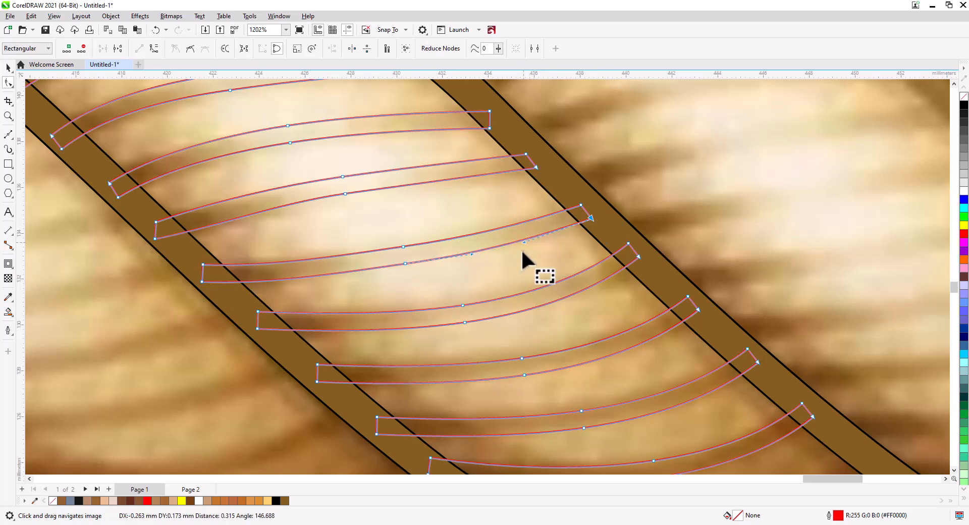
- Move the nodes of the lower fibre strips onto the dark fibres of the rope image
{"action": "left_click_drag", "start_coordinate": [610, 323], "coordinate": [525, 282]}
{"action": "mouse_move", "coordinate": [569, 233]}
{"action": "left_mouse_down"}
{"action": "mouse_move", "coordinate": [535, 195]}
{"action": "mouse_move", "coordinate": [565, 221]}
{"action": "left_mouse_up"}
{"action": "left_click_drag", "start_coordinate": [149, 265], "coordinate": [174, 295]}
{"action": "left_click_drag", "start_coordinate": [370, 348], "coordinate": [294, 258]}
{"action": "left_click_drag", "start_coordinate": [517, 156], "coordinate": [547, 186]}
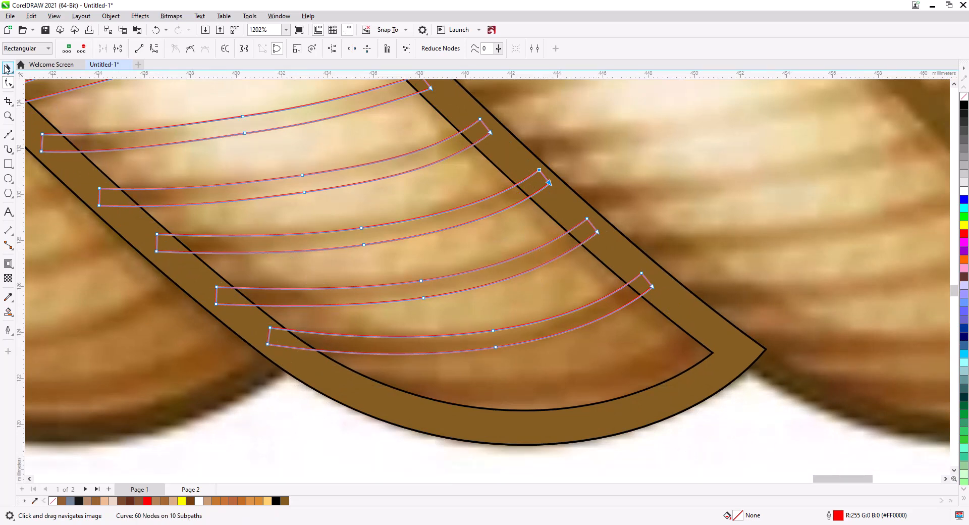
- Copy and paste the lowest fibre strip's nodes and move the pasted strip down and right to the strand's lower end
{"action": "left_click_drag", "start_coordinate": [662, 309], "coordinate": [625, 258]}
{"action": "left_click", "coordinate": [375, 359]}
{"action": "left_click", "coordinate": [276, 335], "text": "shift"}
{"action": "key", "text": "ctrl+c"}
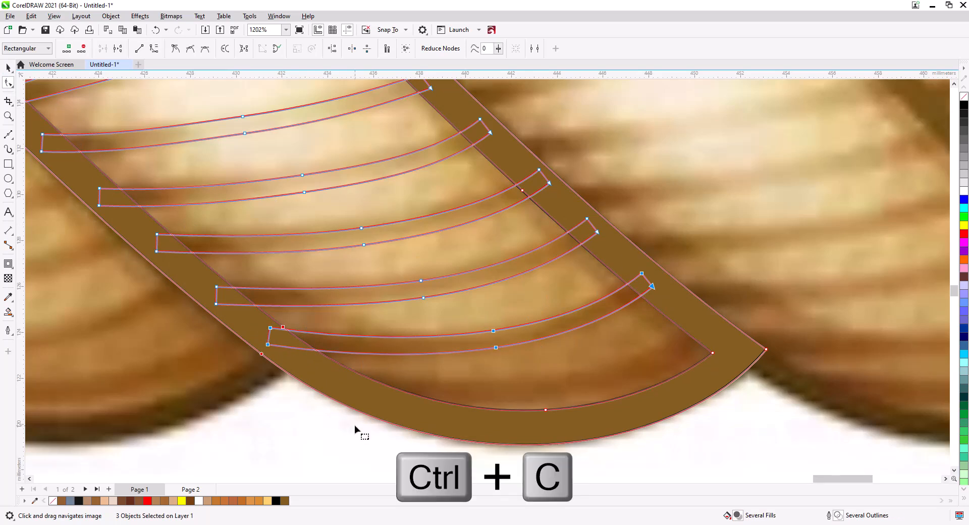
{"action": "key", "text": "ctrl+v"}
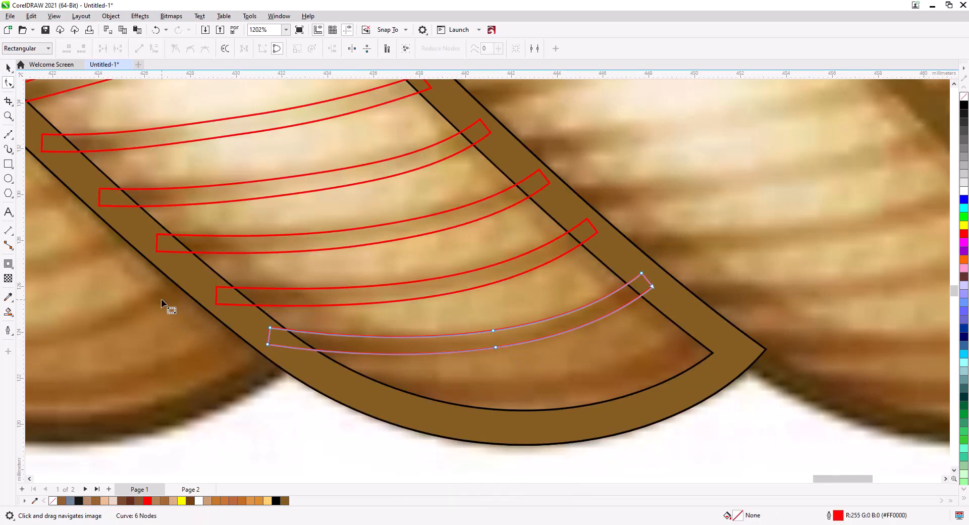
{"action": "left_click", "coordinate": [8, 67]}
{"action": "left_click_drag", "start_coordinate": [498, 354], "coordinate": [538, 396]}
- Select all the fibre strips, including the added lowest one, and combine them into one curve
{"action": "scroll", "coordinate": [487, 359], "scroll_direction": "down", "scroll_amount": 5}
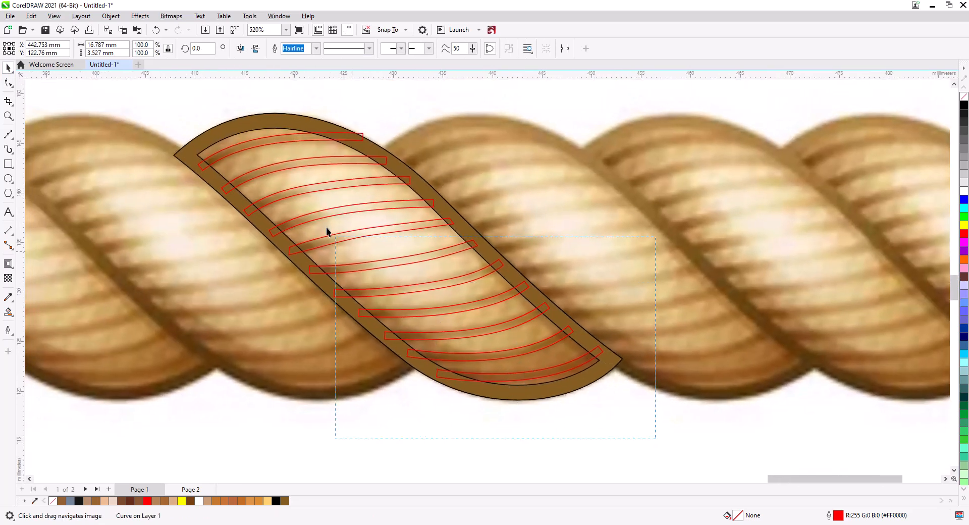
{"action": "left_click_drag", "start_coordinate": [327, 228], "coordinate": [191, 96]}
{"action": "key", "text": "ctrl+l"}
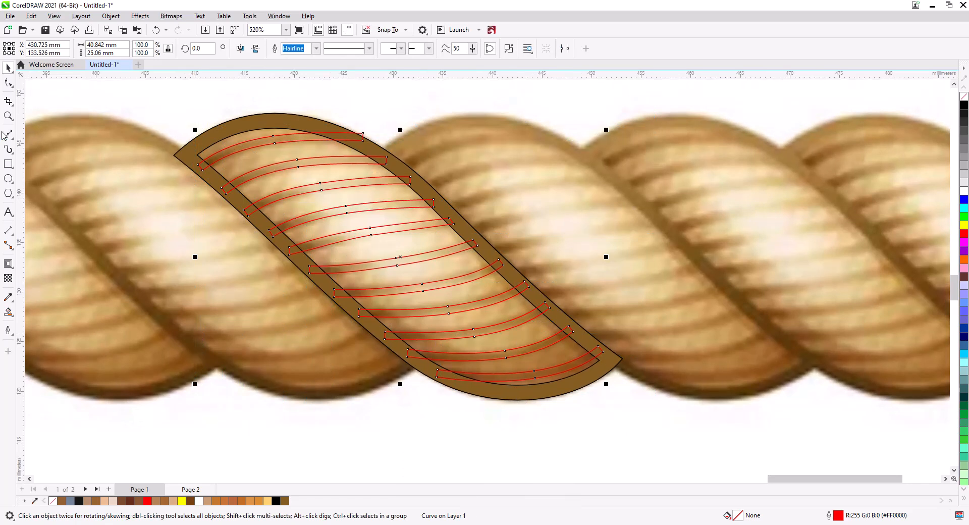
- Fill the combined fibre strips with the brown (#A16D29) sampled from a fibre in the rope image
{"action": "left_click", "coordinate": [9, 295]}
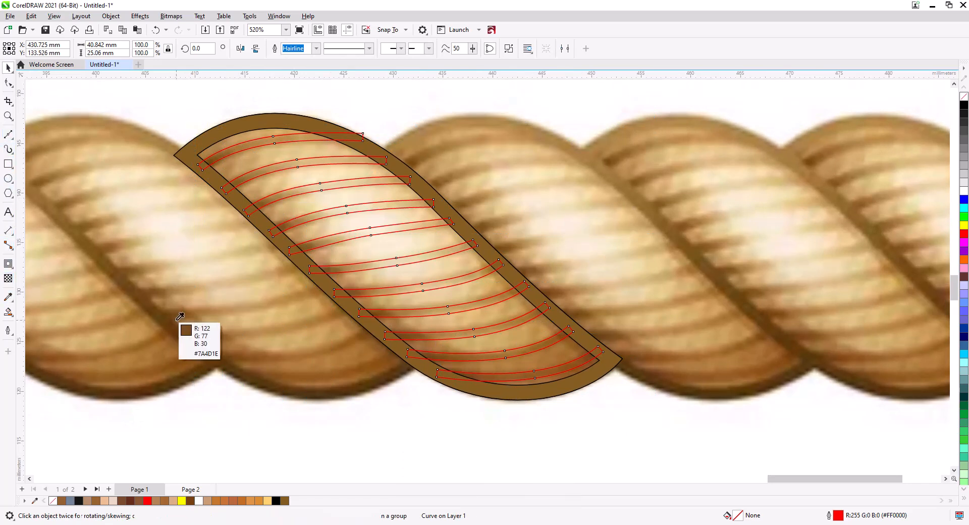
{"action": "left_click", "coordinate": [534, 313]}
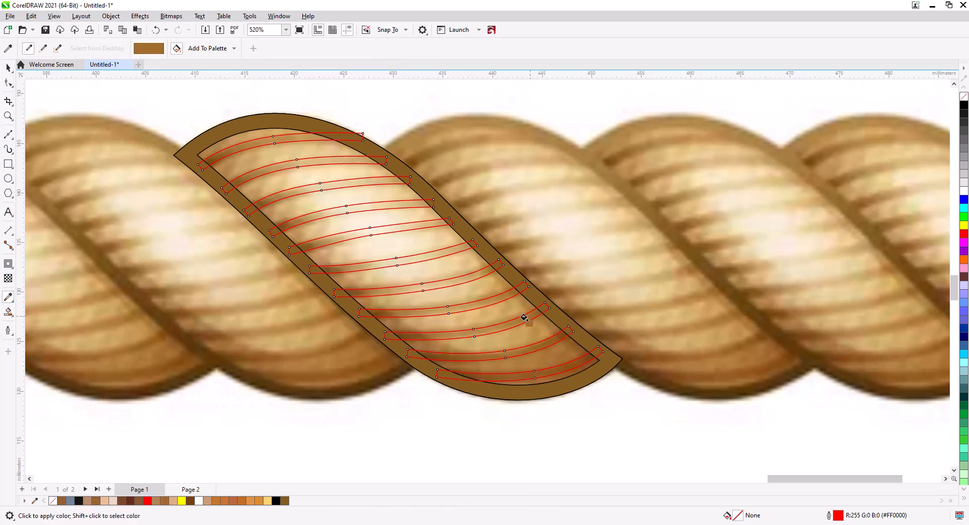
{"action": "scroll", "coordinate": [536, 337], "scroll_direction": "up", "scroll_amount": 5}
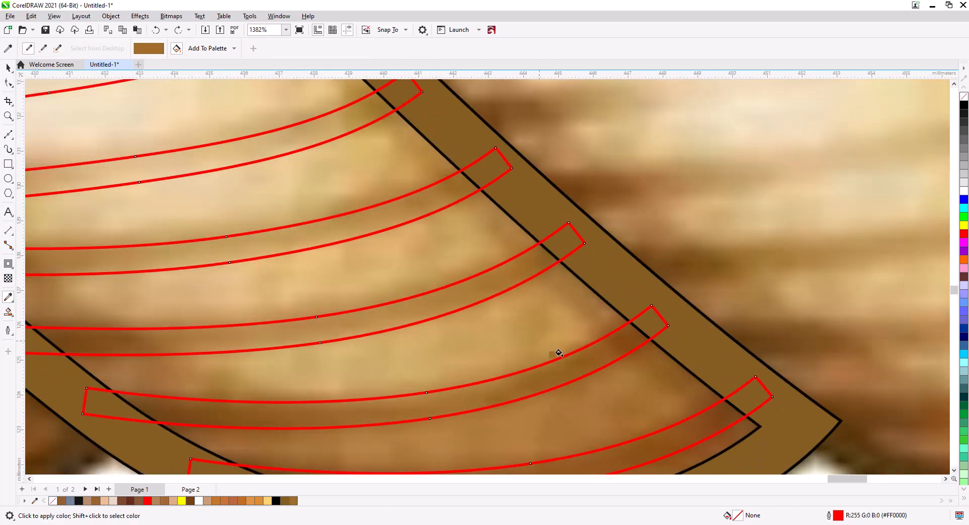
{"action": "left_click", "coordinate": [594, 350]}
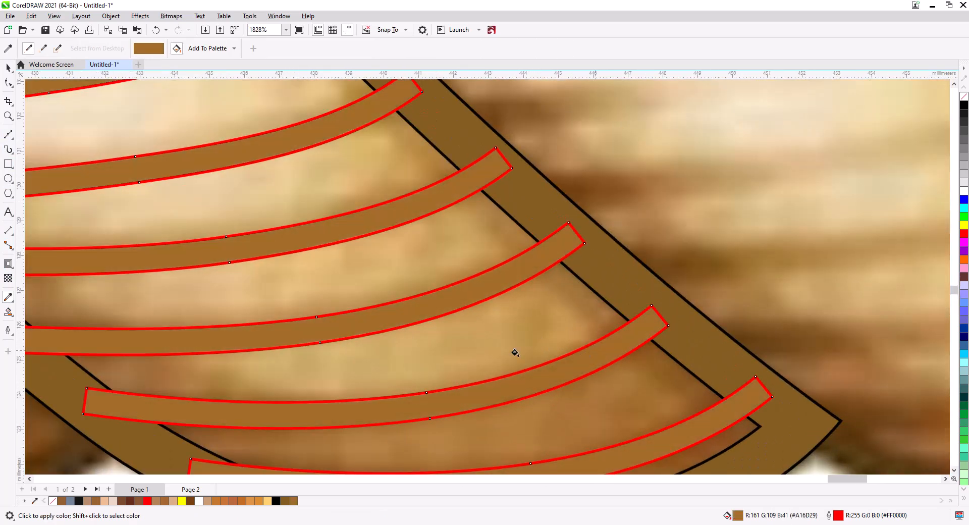
- Trim the fibre strips with the brown border so that they end at its inner contour
{"action": "scroll", "coordinate": [512, 332], "scroll_direction": "down", "scroll_amount": 2}
{"action": "scroll", "coordinate": [514, 330], "scroll_direction": "down", "scroll_amount": 3}
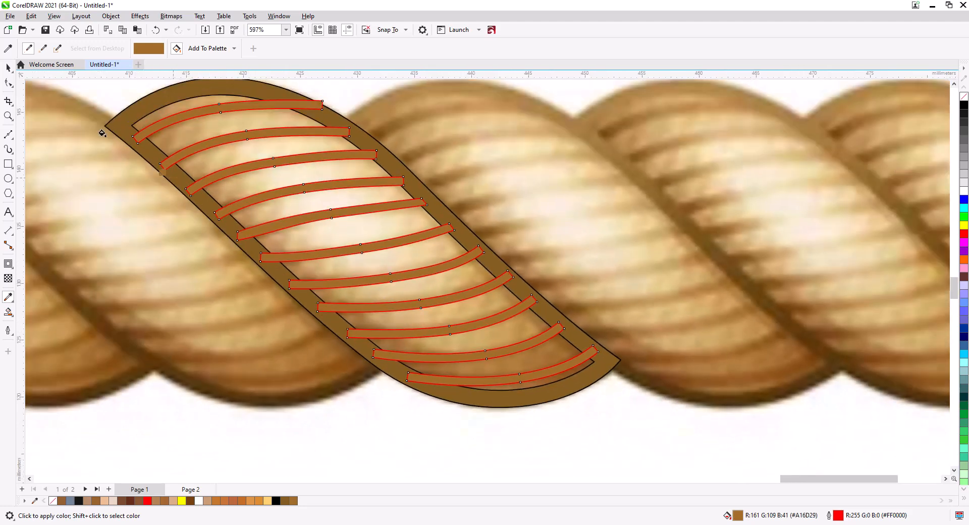
{"action": "left_click", "coordinate": [8, 69]}
{"action": "left_click", "coordinate": [317, 141]}
{"action": "key", "text": "shift"}
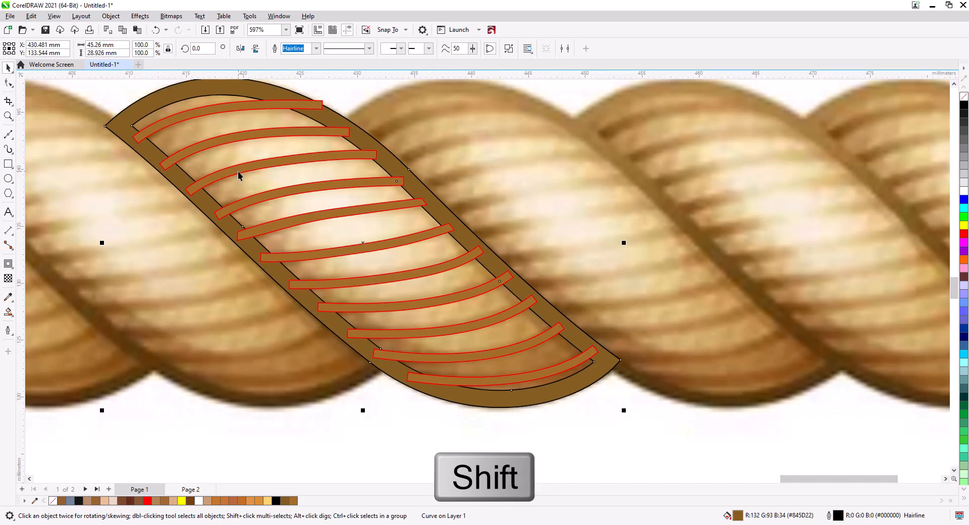
{"action": "left_click", "coordinate": [240, 173], "text": "shift"}
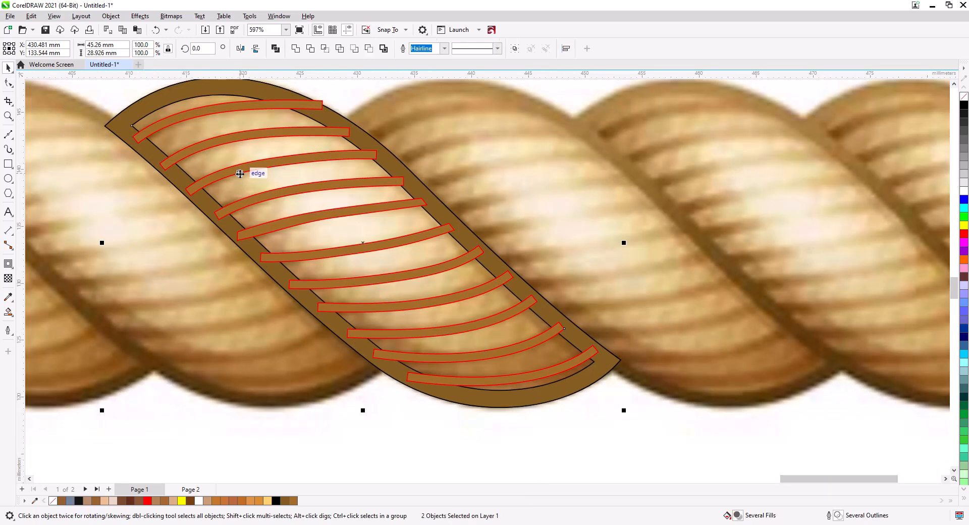
{"action": "key", "text": "m"}
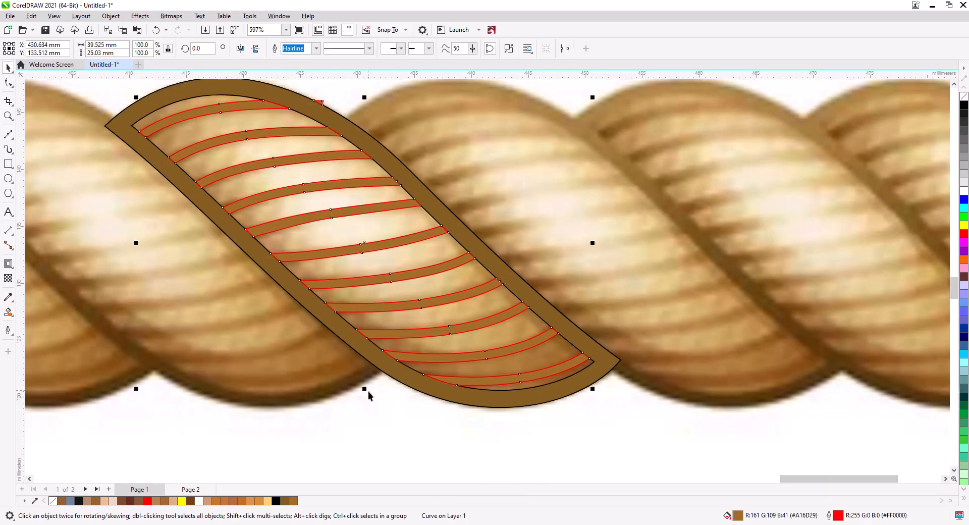
- Delete the leftover strip fragment outside the border at the strand's upper right and check the other strip ends
{"action": "left_click", "coordinate": [8, 84]}
{"action": "scroll", "coordinate": [326, 103], "scroll_direction": "up", "scroll_amount": 4}
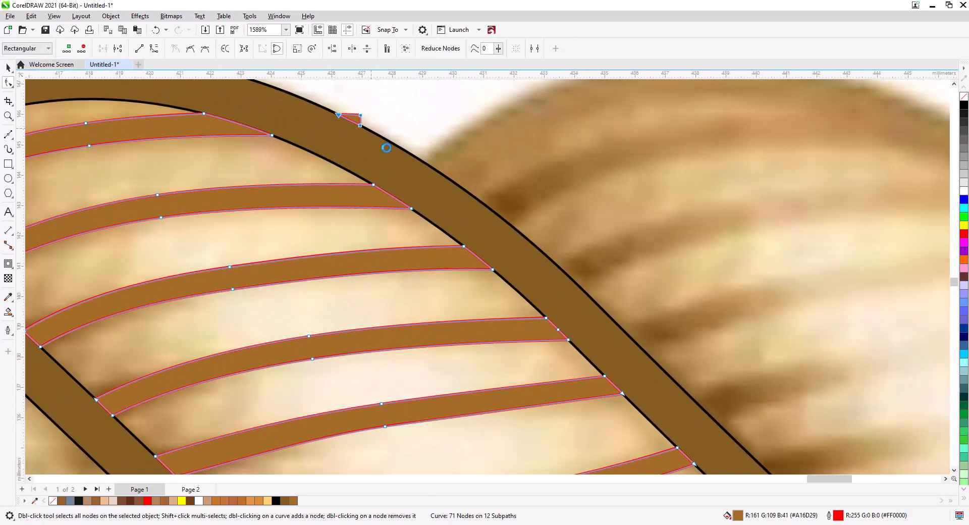
{"action": "key", "text": "Delete"}
{"action": "scroll", "coordinate": [388, 178], "scroll_direction": "down", "scroll_amount": 2}
{"action": "left_click_drag", "start_coordinate": [396, 271], "coordinate": [333, 119]}
{"action": "left_click_drag", "start_coordinate": [486, 313], "coordinate": [445, 195]}
{"action": "scroll", "coordinate": [429, 212], "scroll_direction": "down", "scroll_amount": 4}
{"action": "scroll", "coordinate": [417, 286], "scroll_direction": "up", "scroll_amount": 1}
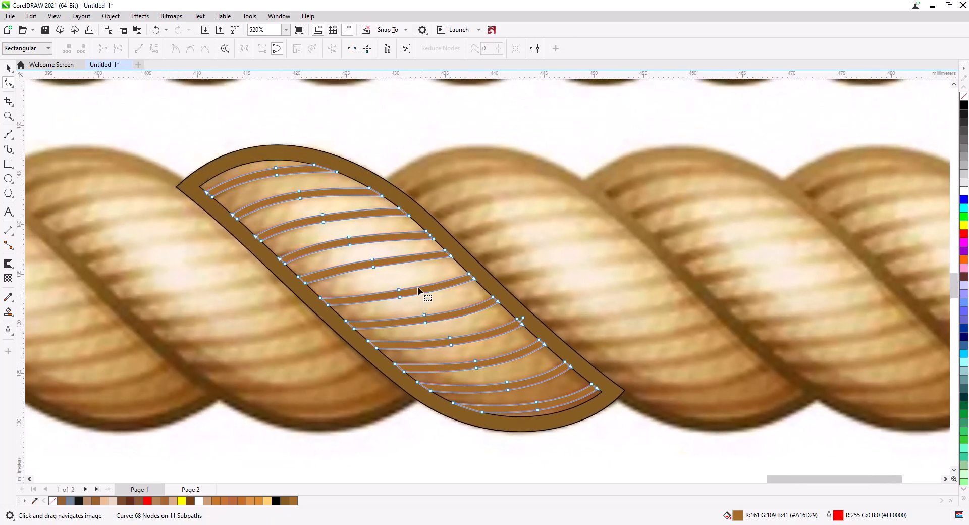
- Remove the outlines from the combined fibre strips and the brown border
{"action": "scroll", "coordinate": [417, 287], "scroll_direction": "down", "scroll_amount": 1}
{"action": "left_click", "coordinate": [8, 68]}
{"action": "key", "text": "Escape"}
{"action": "left_click", "coordinate": [388, 208]}
{"action": "left_click", "coordinate": [396, 214]}
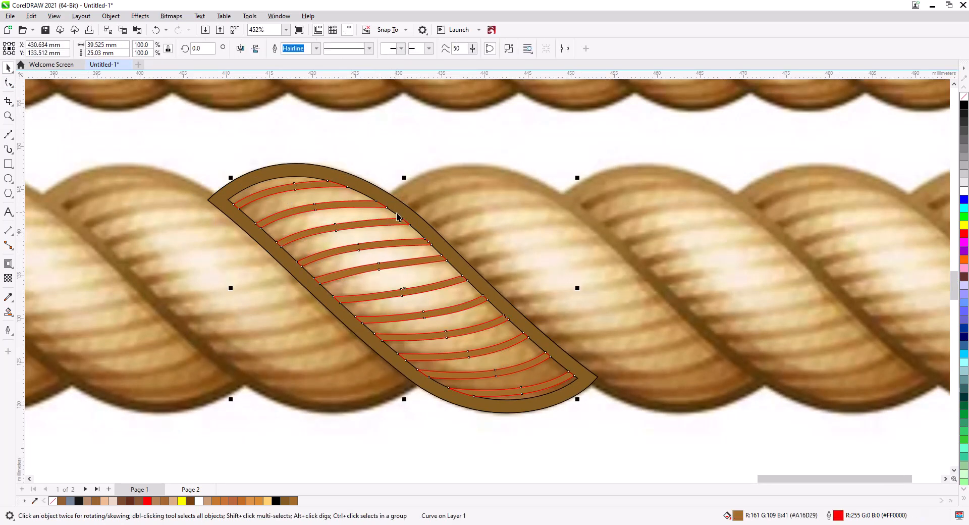
{"action": "left_click", "coordinate": [396, 216], "text": "shift"}
{"action": "right_click", "coordinate": [961, 91]}
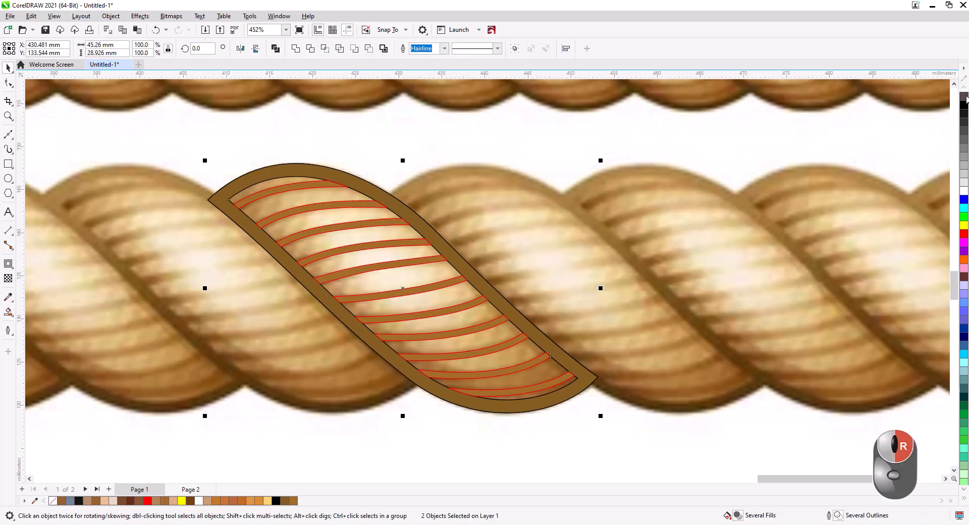
{"action": "left_click", "coordinate": [625, 465]}
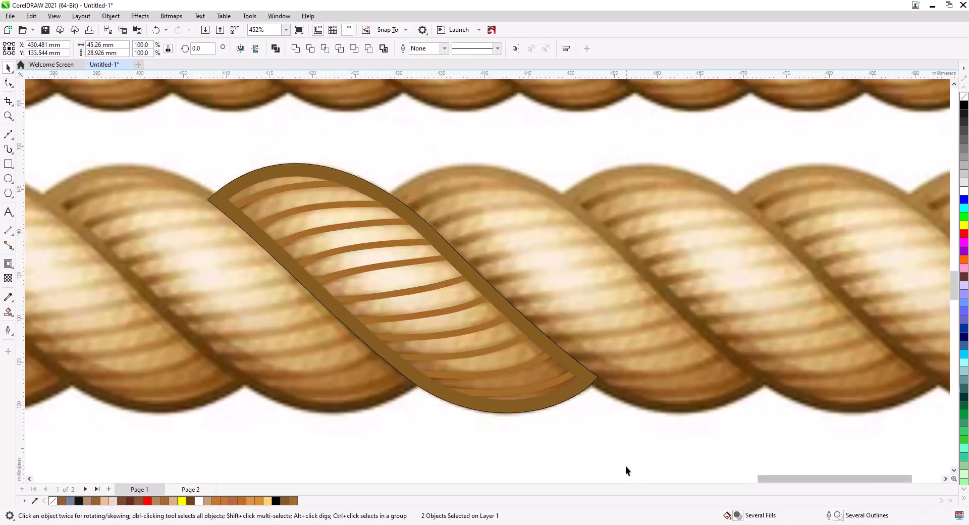
- Add an inside contour of 4 steps at a 1.5 mm offset to the strand's unfilled outline
{"action": "left_click", "coordinate": [516, 355]}
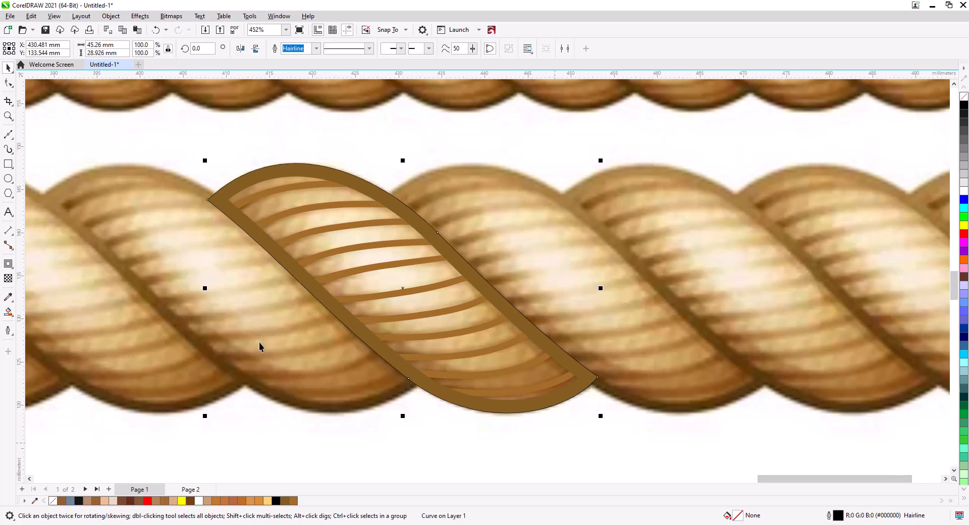
{"action": "left_click", "coordinate": [9, 264]}
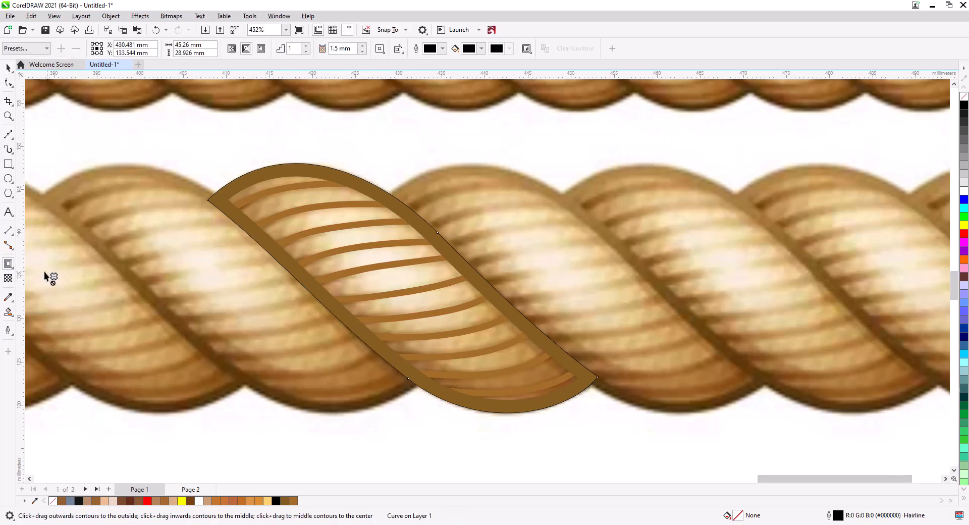
{"action": "left_click", "coordinate": [306, 45]}
{"action": "left_click", "coordinate": [306, 45]}
{"action": "left_click", "coordinate": [307, 46]}
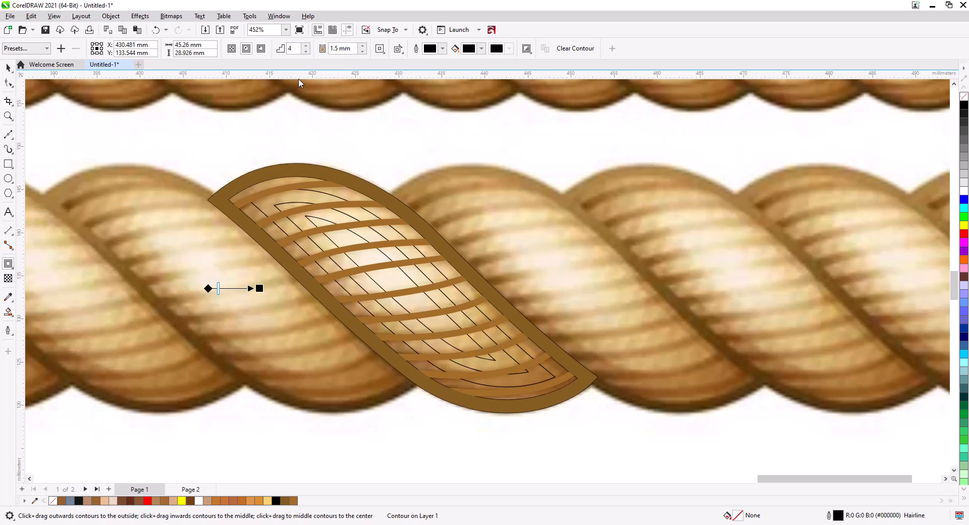
- Break the strand's contour apart into separate curves
{"action": "left_click", "coordinate": [8, 68]}
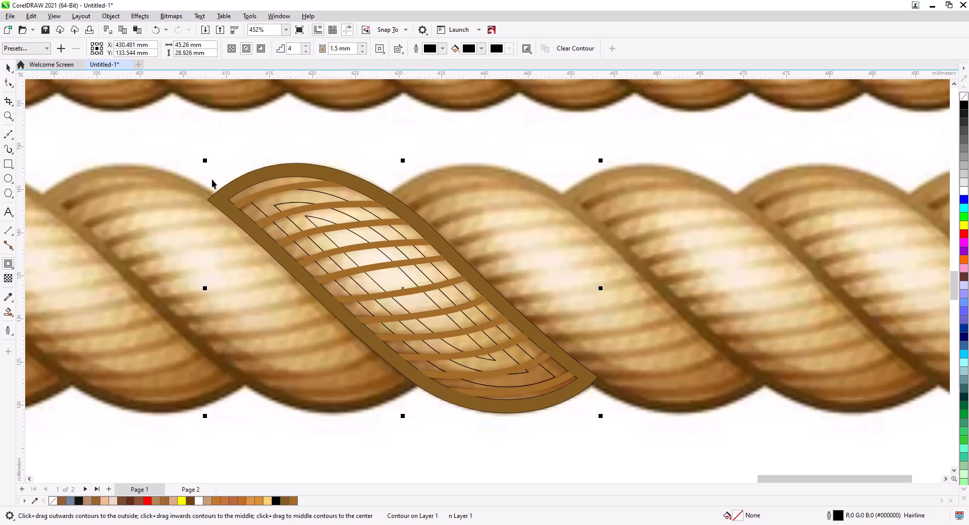
{"action": "right_click", "coordinate": [289, 203]}
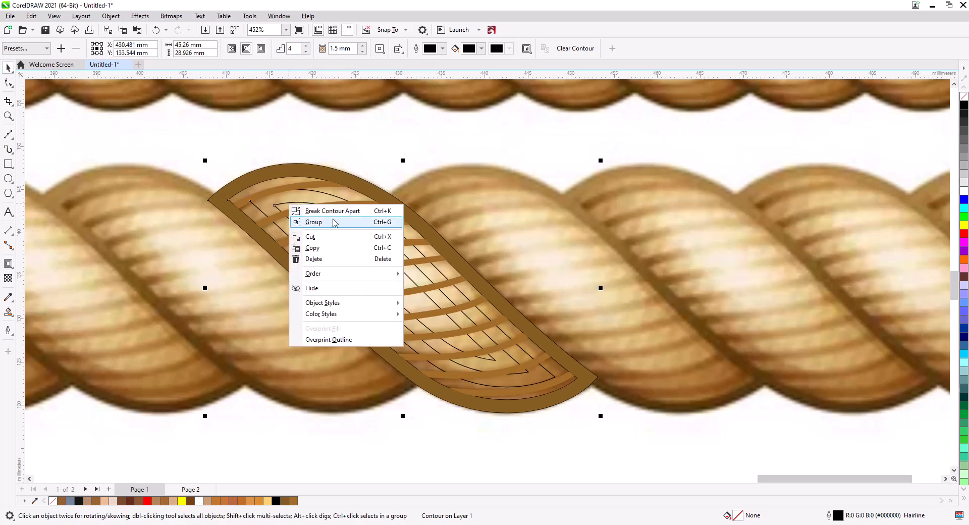
{"action": "left_click", "coordinate": [341, 216]}
{"action": "left_click", "coordinate": [303, 218]}
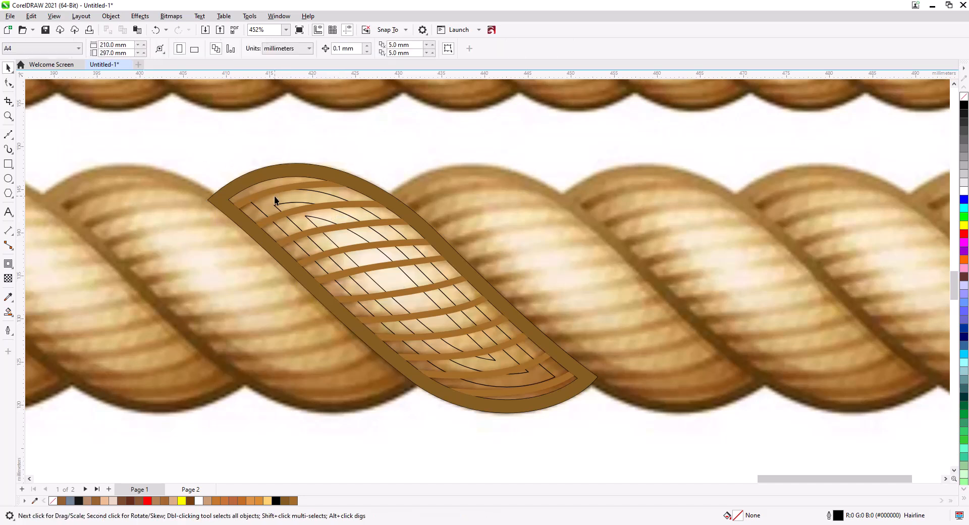
- Cut the fibre strips and brown border, paste them onto Page 2 and return to Page 1
{"action": "scroll", "coordinate": [304, 220], "scroll_direction": "up", "scroll_amount": 2}
{"action": "left_click", "coordinate": [395, 300]}
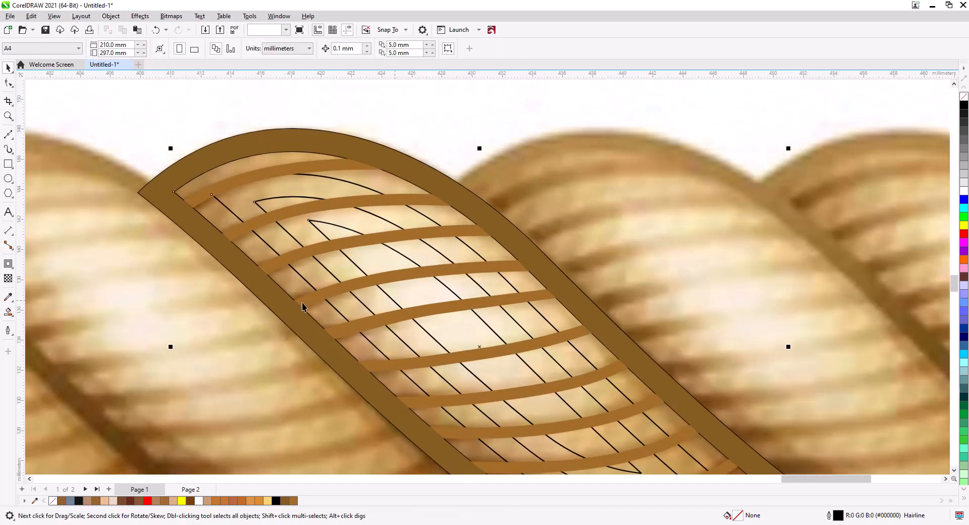
{"action": "left_click_drag", "start_coordinate": [316, 305], "coordinate": [243, 192]}
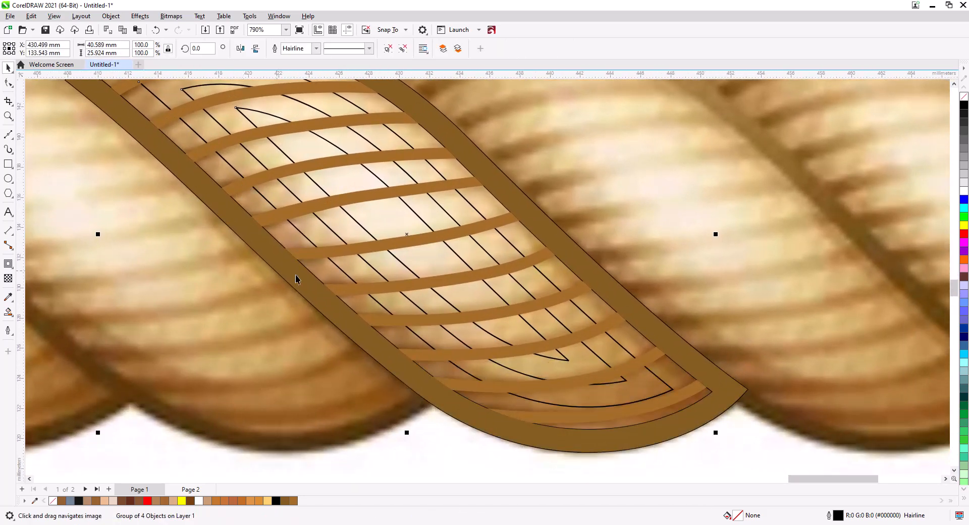
{"action": "left_click", "coordinate": [496, 201], "text": "ctrl"}
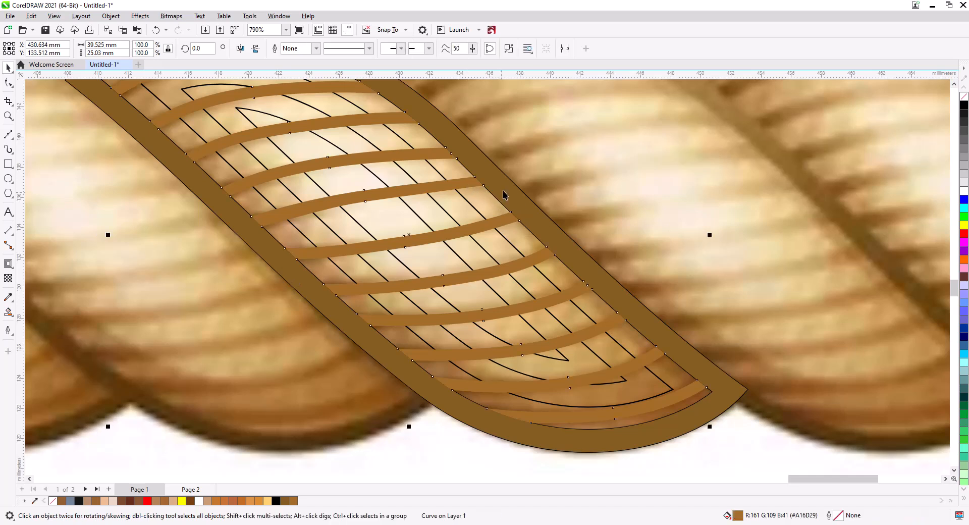
{"action": "left_click", "coordinate": [504, 197], "text": "ctrl+shift"}
{"action": "key", "text": "ctrl+x"}
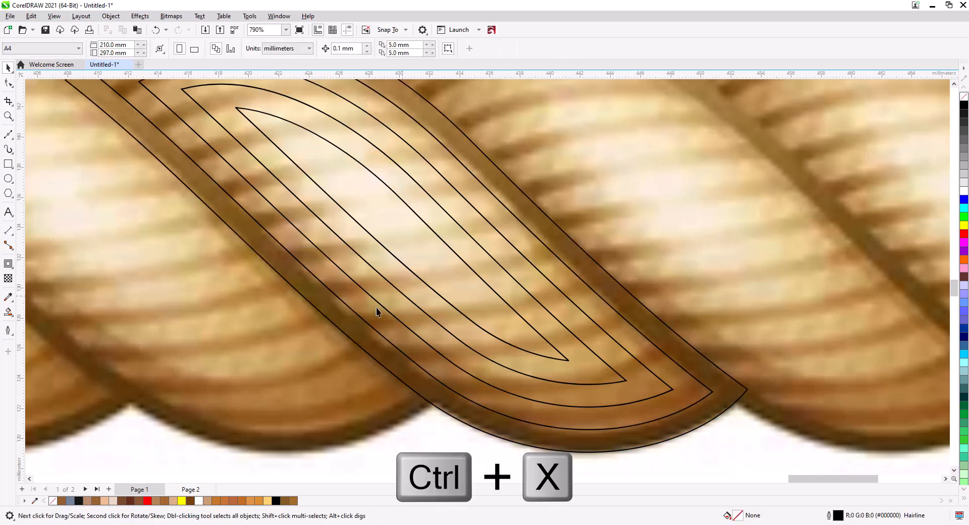
{"action": "left_click", "coordinate": [187, 490]}
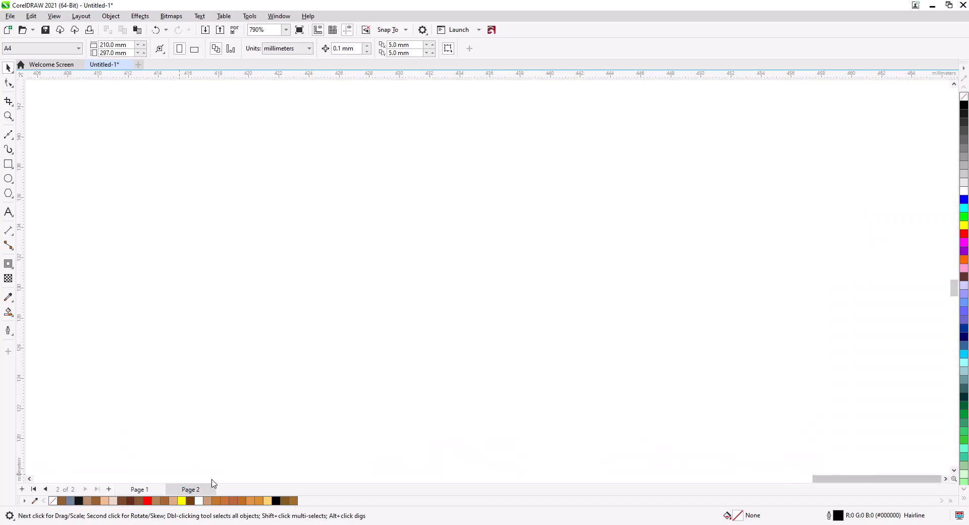
{"action": "key", "text": "ctrl+v"}
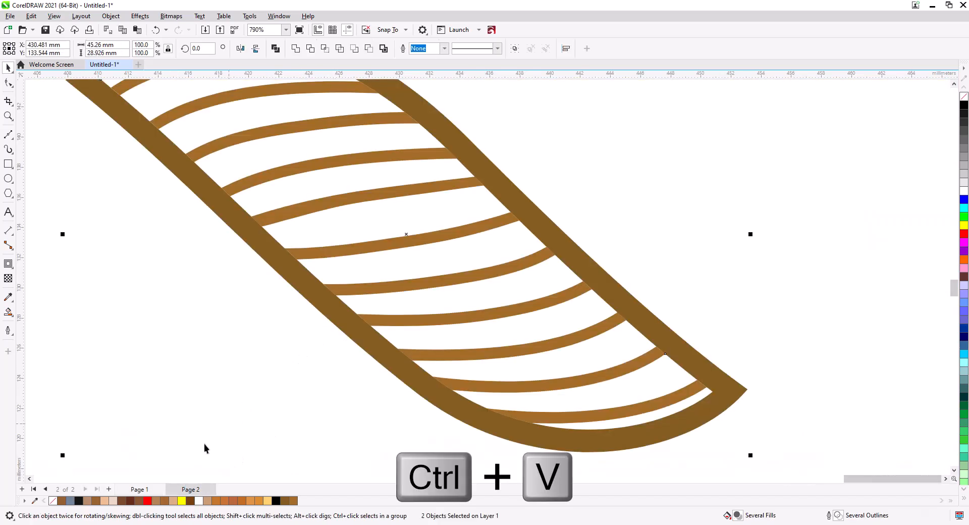
{"action": "left_click", "coordinate": [139, 489]}
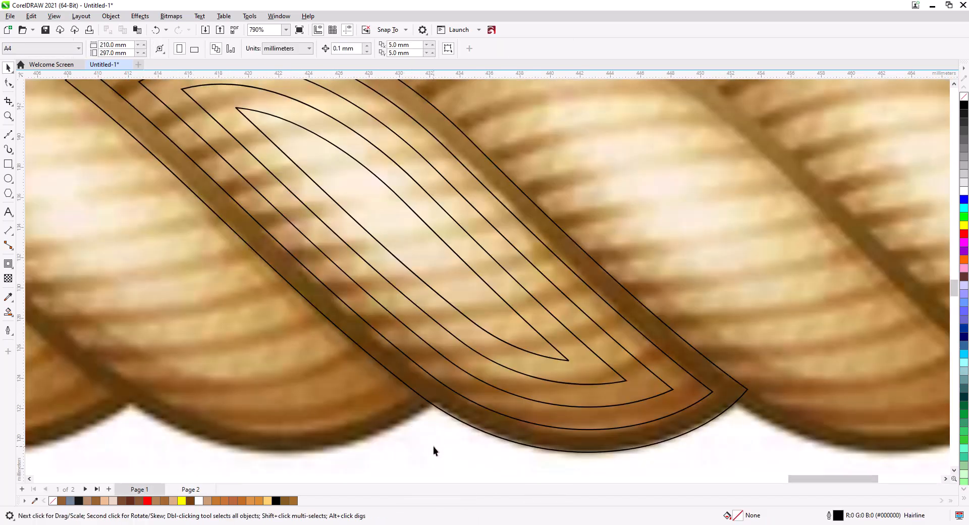
- Fill the innermost and second innermost contour shapes with the light cream colours sampled from the rope image inside each
{"action": "left_click", "coordinate": [9, 296]}
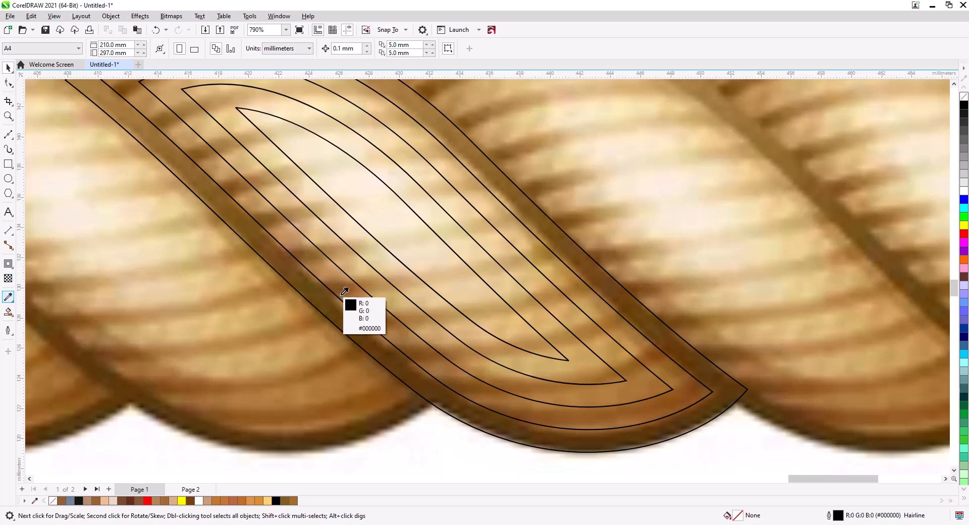
{"action": "left_click", "coordinate": [393, 219]}
{"action": "left_click", "coordinate": [391, 220]}
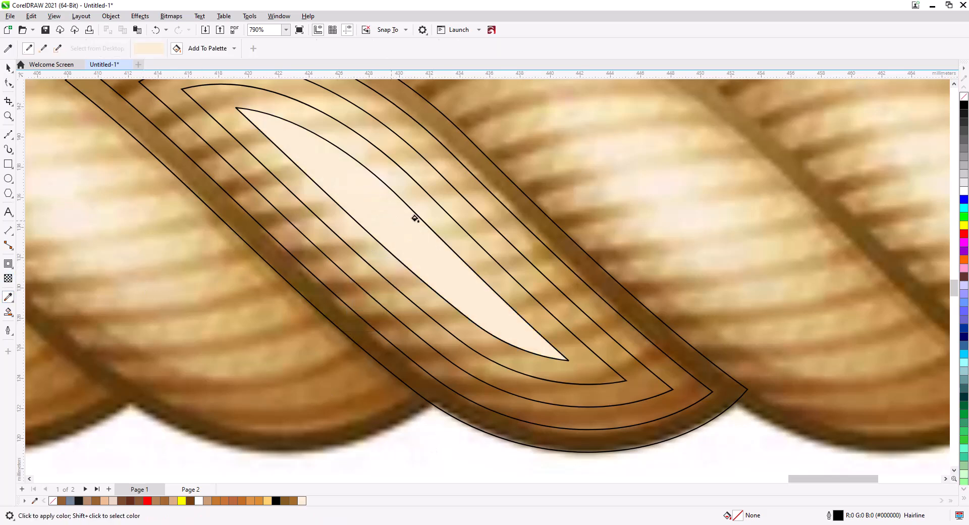
{"action": "left_click", "coordinate": [434, 213], "text": "shift"}
{"action": "left_click", "coordinate": [434, 212]}
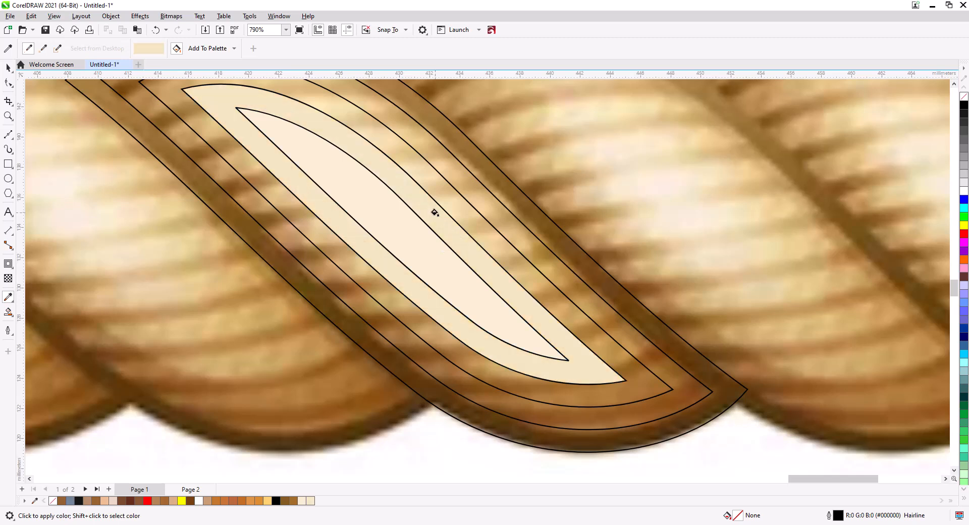
- Fill the remaining two contour shapes with progressively darker tans sampled from the rope image, leaving the outer outline unfilled
{"action": "key", "text": "shift"}
{"action": "left_click", "coordinate": [458, 200], "text": "shift"}
{"action": "left_click", "coordinate": [454, 203]}
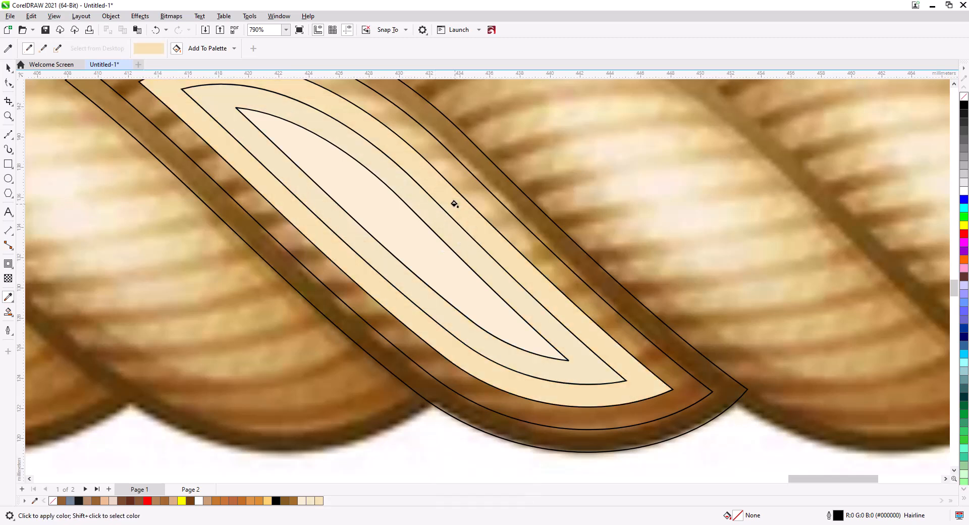
{"action": "left_click", "coordinate": [486, 198], "text": "shift"}
{"action": "left_click", "coordinate": [483, 197]}
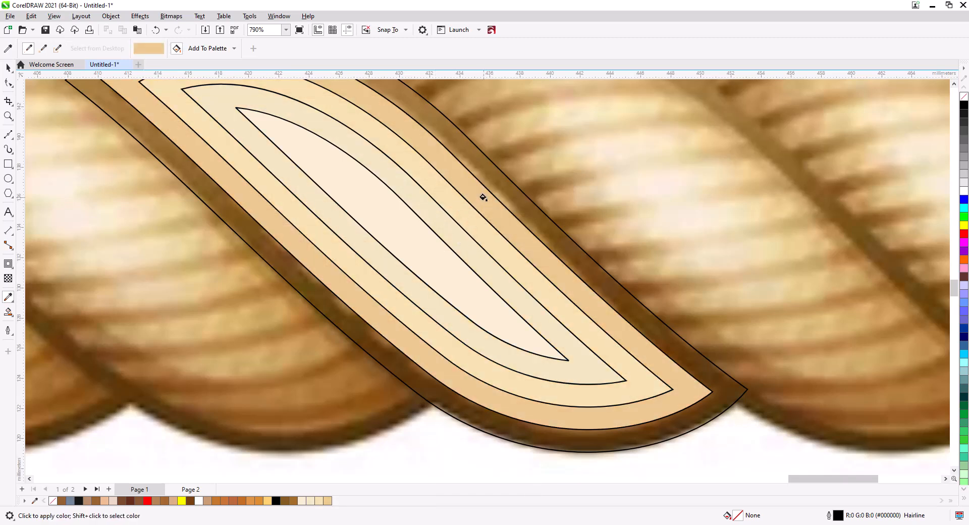
{"action": "left_click", "coordinate": [10, 72]}
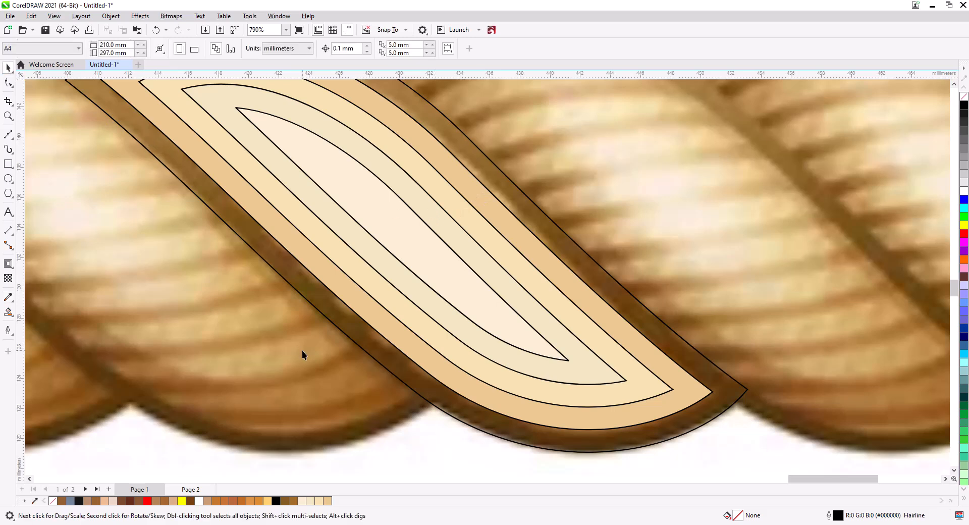
- Move the fibre strips and border from Page 2 back to Page 1, on top of the filled contours
{"action": "left_click", "coordinate": [190, 489]}
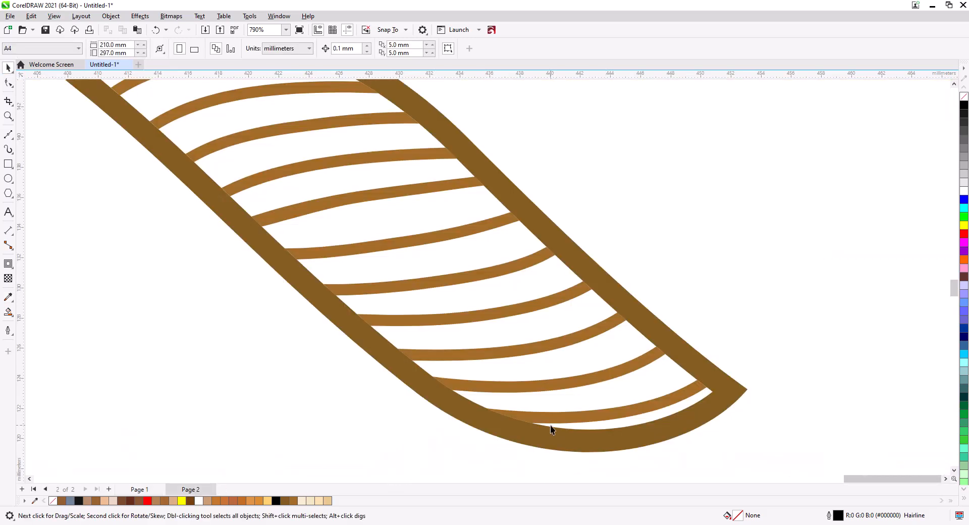
{"action": "scroll", "coordinate": [550, 428], "scroll_direction": "down", "scroll_amount": 2}
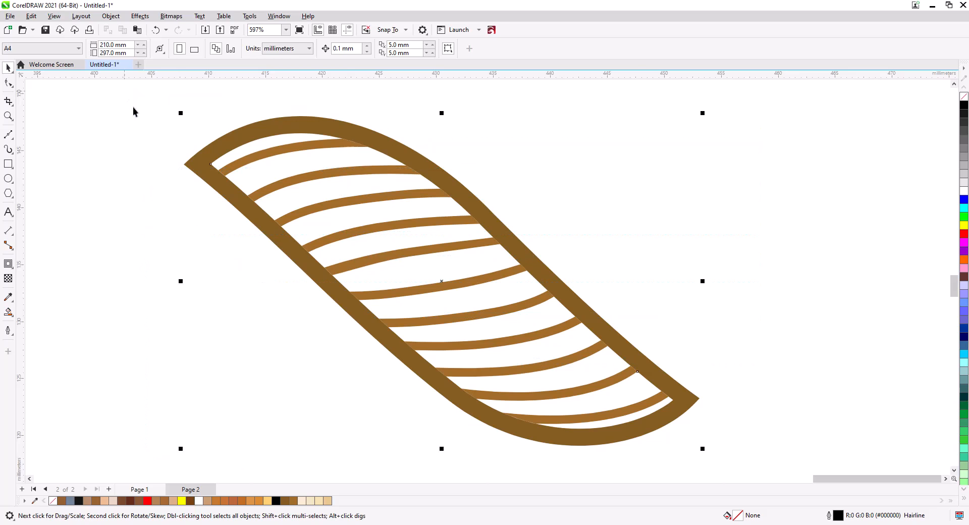
{"action": "key", "text": "ctrl+x"}
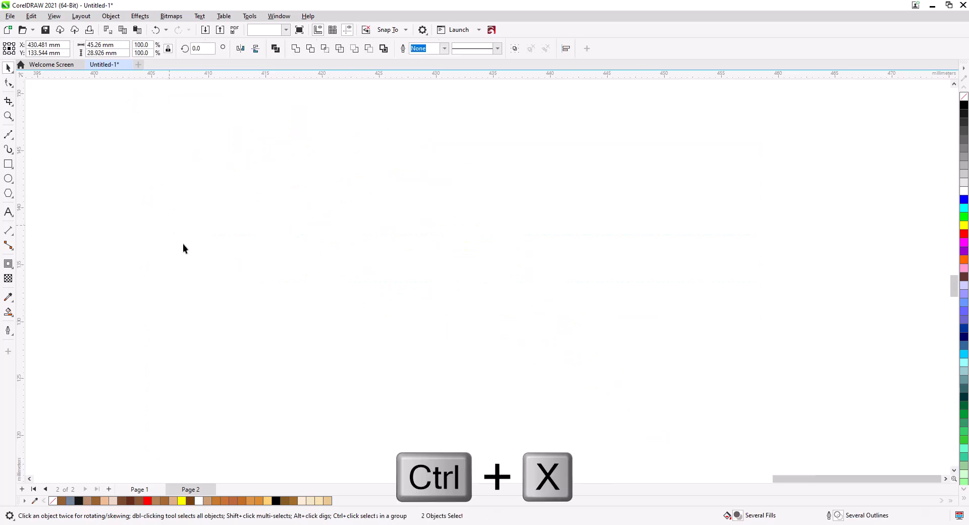
{"action": "left_click", "coordinate": [139, 489]}
{"action": "key", "text": "ctrl+v"}
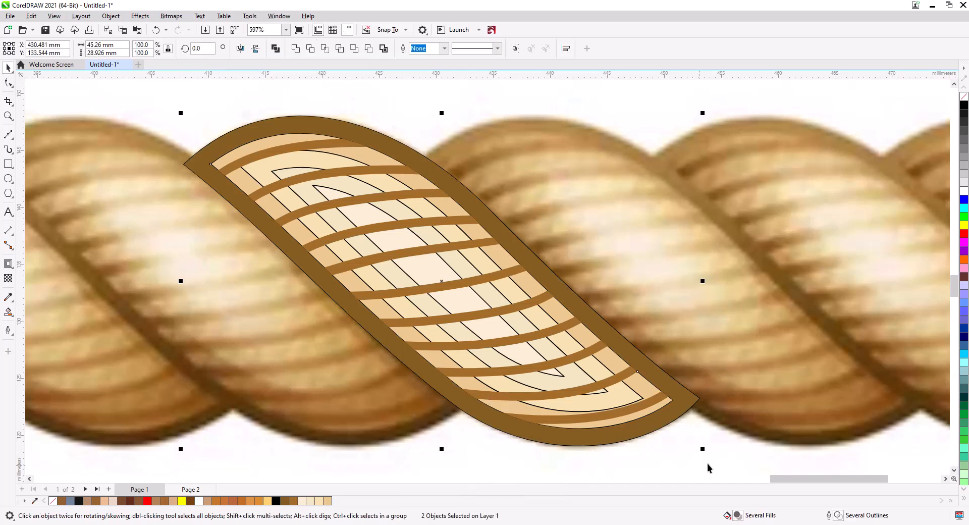
- Group all the strand's shapes and remove their outlines
{"action": "left_click_drag", "start_coordinate": [220, 149], "coordinate": [157, 85]}
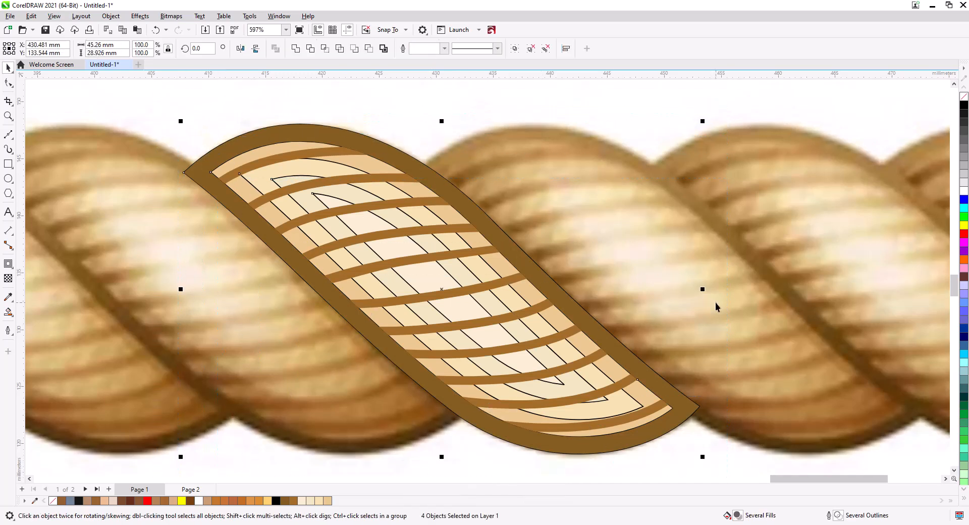
{"action": "key", "text": "ctrl+g"}
{"action": "right_click", "coordinate": [965, 98]}
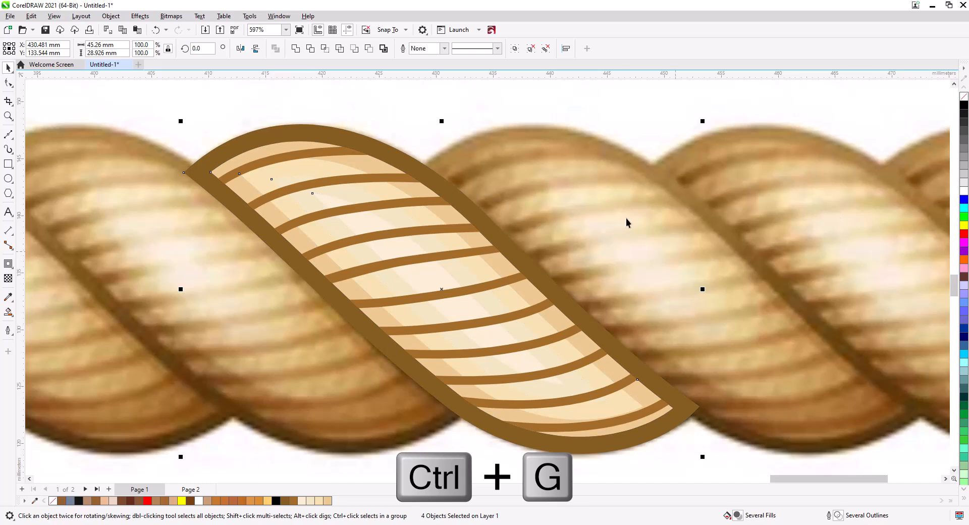
{"action": "left_click", "coordinate": [541, 104]}
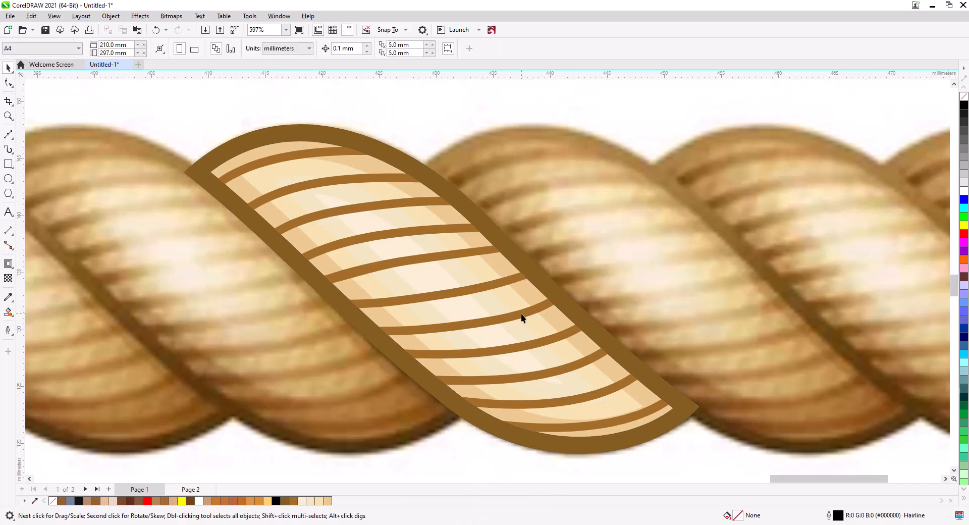
- Place a copy of the strand group over the adjacent strand to its left on the rope image, aligned by its end node
{"action": "scroll", "coordinate": [450, 303], "scroll_direction": "down", "scroll_amount": 5}
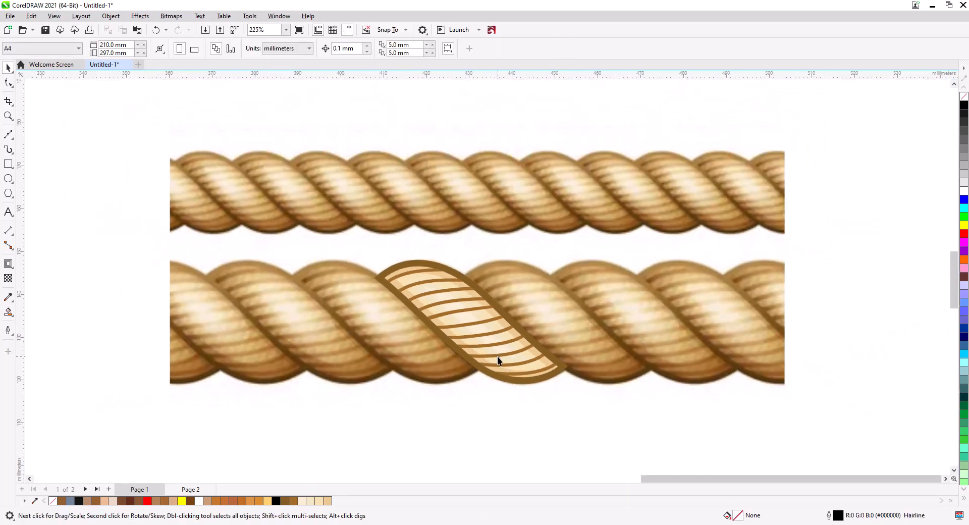
{"action": "left_click_drag", "start_coordinate": [522, 378], "coordinate": [510, 350]}
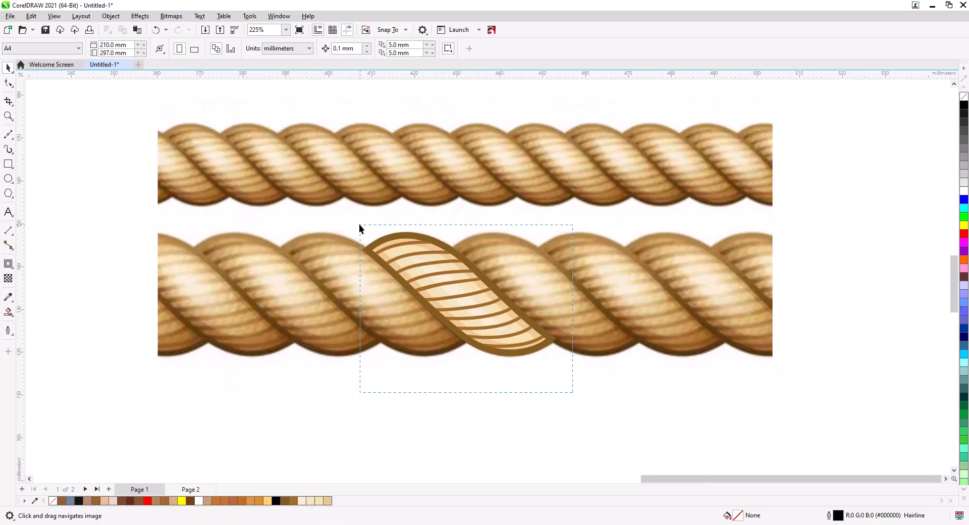
{"action": "left_click_drag", "start_coordinate": [351, 217], "coordinate": [352, 216]}
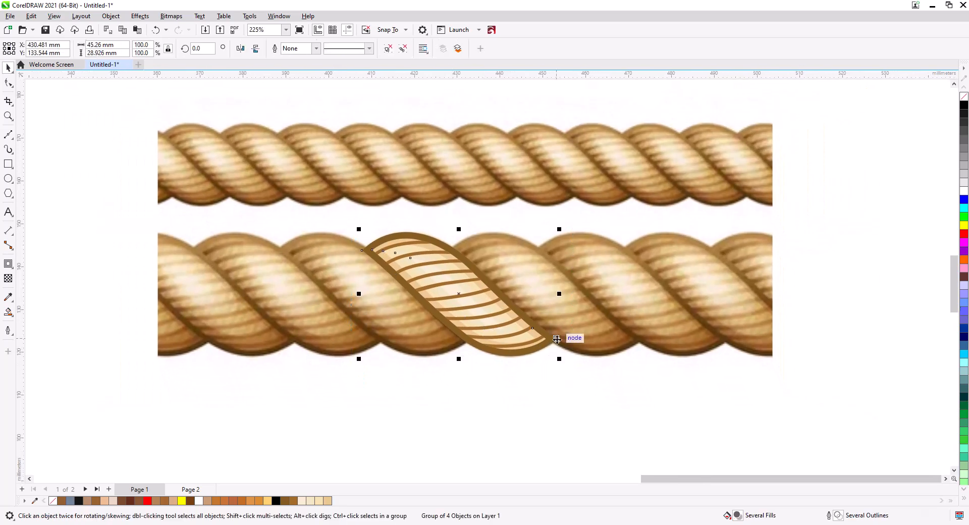
{"action": "scroll", "coordinate": [556, 339], "scroll_direction": "up", "scroll_amount": 3}
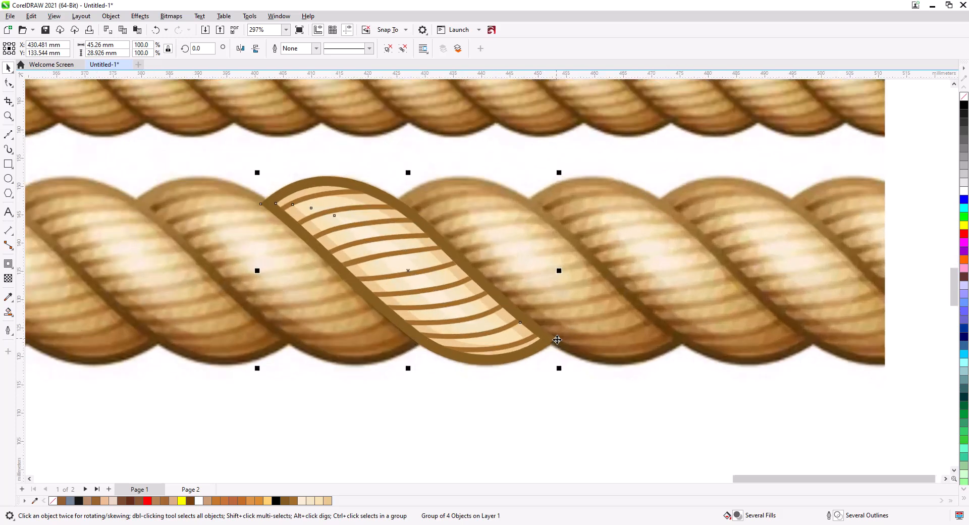
{"action": "left_click_drag", "start_coordinate": [558, 352], "coordinate": [587, 331]}
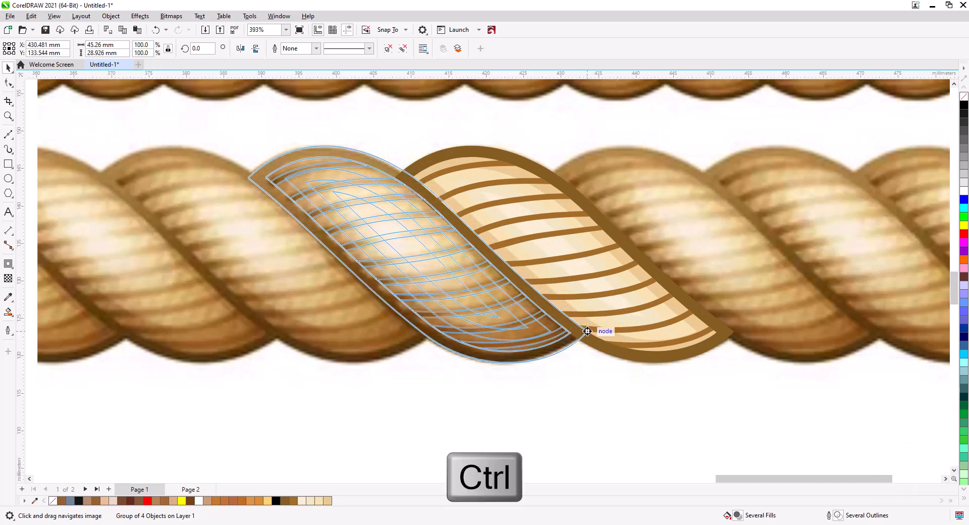
{"action": "right_click", "coordinate": [587, 331]}
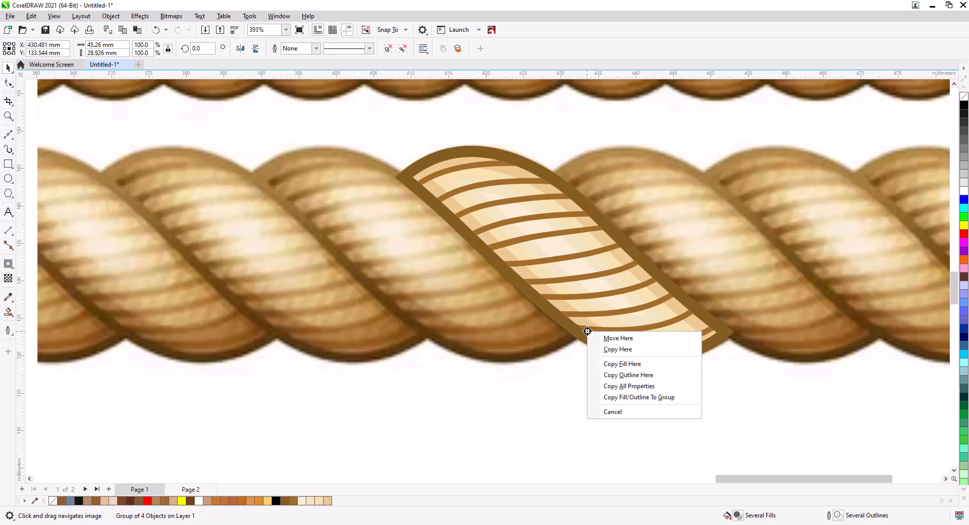
{"action": "left_click", "coordinate": [616, 349]}
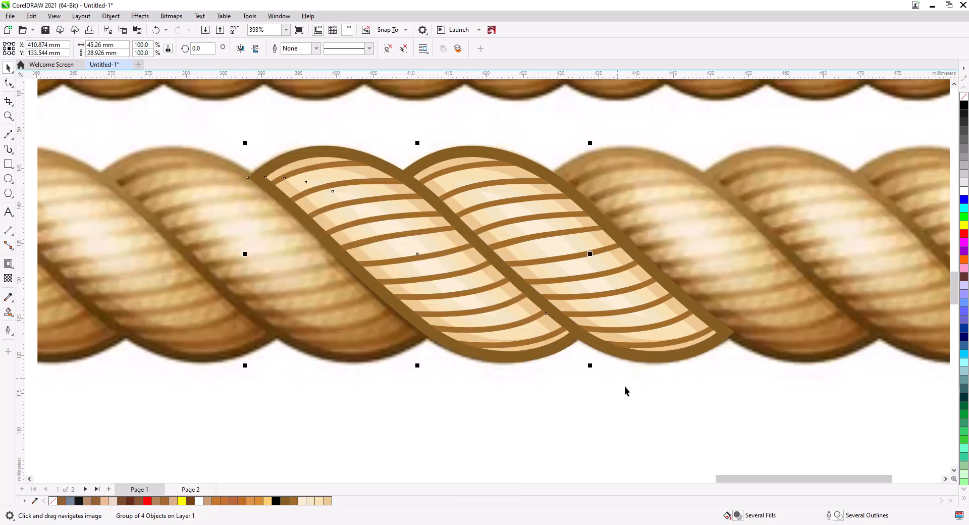
- Duplicate the strand repeatedly at the same spacing, extending the rope leftward to a total length of about 986 mm
{"action": "key", "text": "ctrl+d"}
{"action": "key", "text": "ctrl+d"}
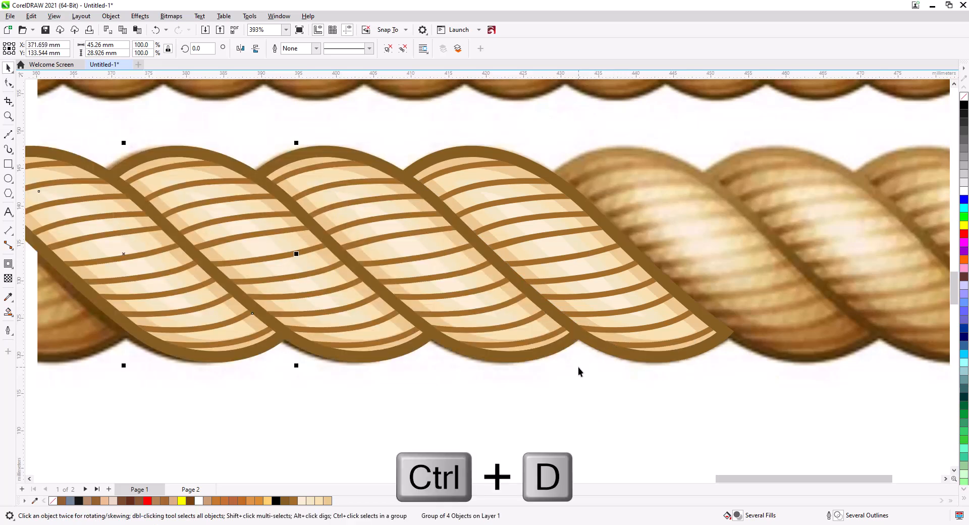
{"action": "scroll", "coordinate": [579, 368], "scroll_direction": "down", "scroll_amount": 5}
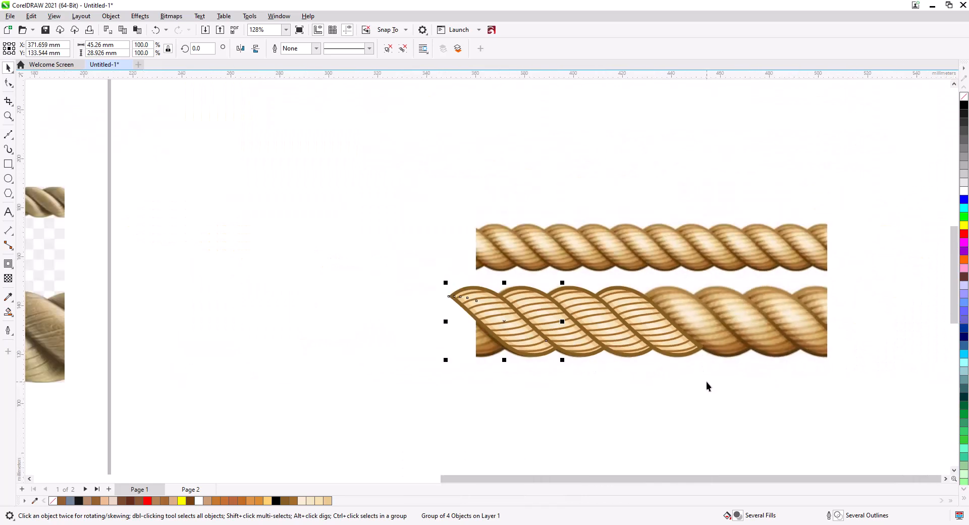
{"action": "key", "text": "ctrl+d"}
{"action": "key", "text": "ctrl+d"}
{"action": "key", "text": "ctrl+d"}
{"action": "key", "text": "ctrl+d"}
{"action": "key", "text": "ctrl+d"}
{"action": "key", "text": "ctrl+d"}
{"action": "key", "text": "ctrl+d"}
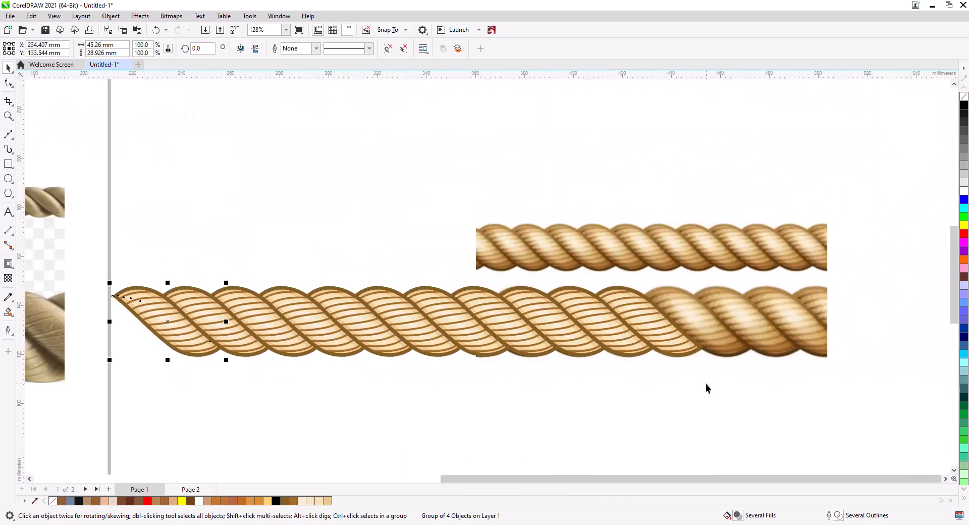
{"action": "key", "text": "ctrl+d"}
{"action": "key", "text": "ctrl+d"}
{"action": "key", "text": "ctrl+d"}
{"action": "key", "text": "ctrl+d"}
{"action": "scroll", "coordinate": [621, 357], "scroll_direction": "down", "scroll_amount": 4}
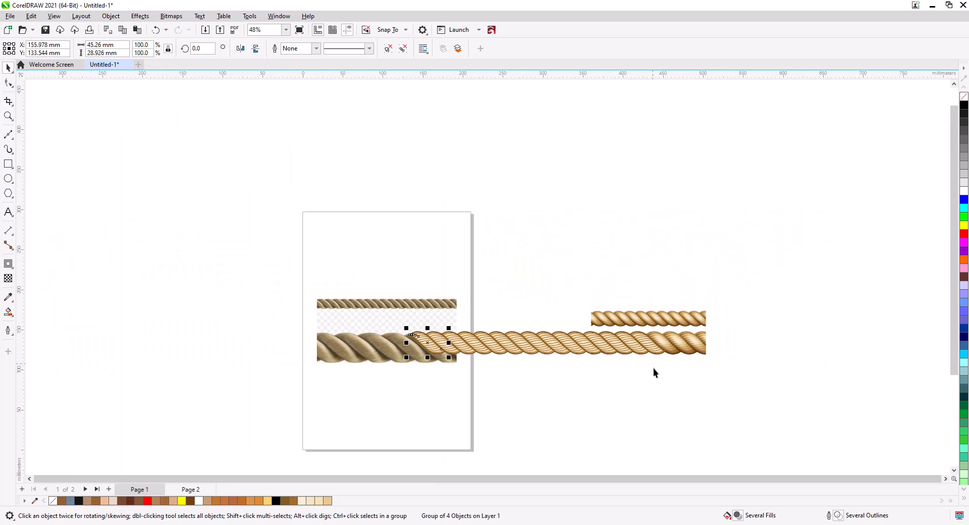
{"action": "key", "text": "ctrl+d"}
{"action": "key", "text": "ctrl+d"}
{"action": "key", "text": "ctrl+d"}
{"action": "key", "text": "ctrl+d"}
{"action": "key", "text": "ctrl+d"}
{"action": "key", "text": "ctrl+d"}
{"action": "key", "text": "ctrl+d"}
{"action": "key", "text": "ctrl+d"}
{"action": "key", "text": "ctrl+d"}
{"action": "key", "text": "ctrl+d"}
{"action": "key", "text": "ctrl+d"}
{"action": "key", "text": "ctrl+d"}
{"action": "key", "text": "ctrl+d"}
{"action": "key", "text": "ctrl+d"}
{"action": "key", "text": "ctrl+d"}
{"action": "key", "text": "ctrl+d"}
{"action": "key", "text": "ctrl+d"}
{"action": "key", "text": "ctrl+d"}
{"action": "key", "text": "ctrl+d"}
{"action": "key", "text": "ctrl+d"}
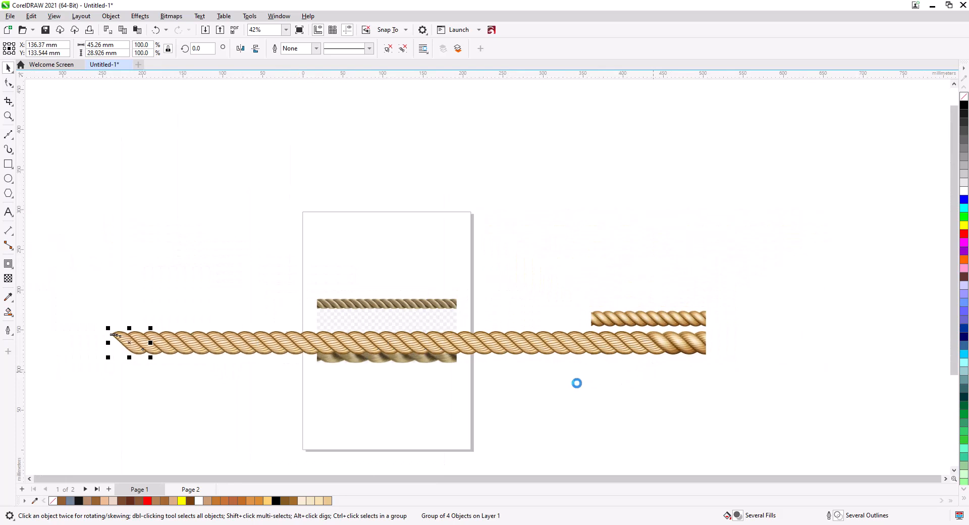
{"action": "scroll", "coordinate": [600, 377], "scroll_direction": "down", "scroll_amount": 1}
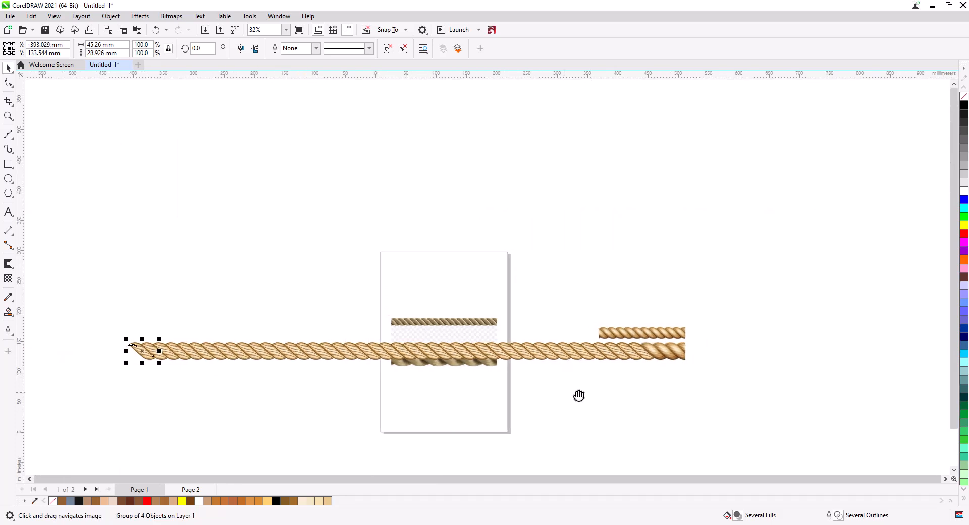
{"action": "left_click_drag", "start_coordinate": [571, 396], "coordinate": [617, 382]}
{"action": "key", "text": "ctrl+d"}
{"action": "key", "text": "ctrl+d"}
- Group all the vector strands and place a copy of the whole rope in the empty area above the page
{"action": "left_click_drag", "start_coordinate": [753, 369], "coordinate": [359, 334]}
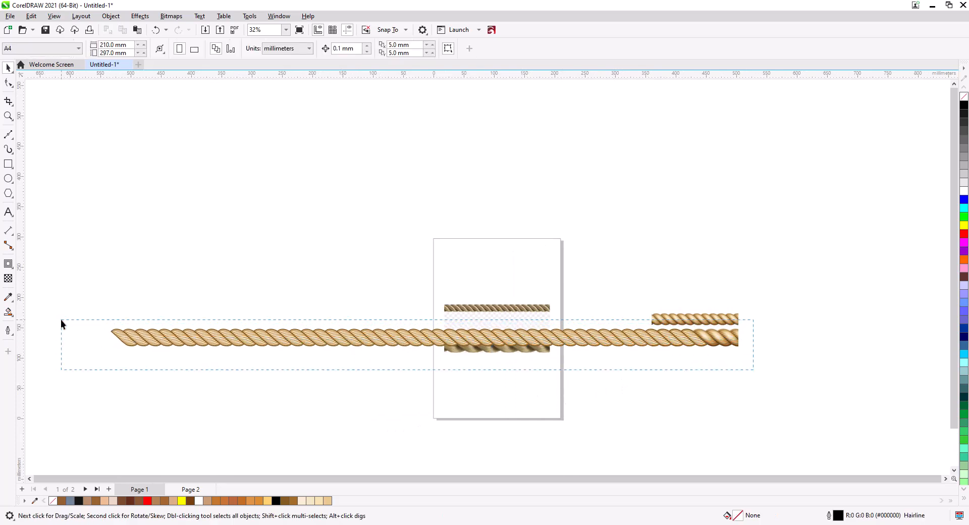
{"action": "left_click_drag", "start_coordinate": [61, 323], "coordinate": [60, 324]}
{"action": "key", "text": "ctrl+g"}
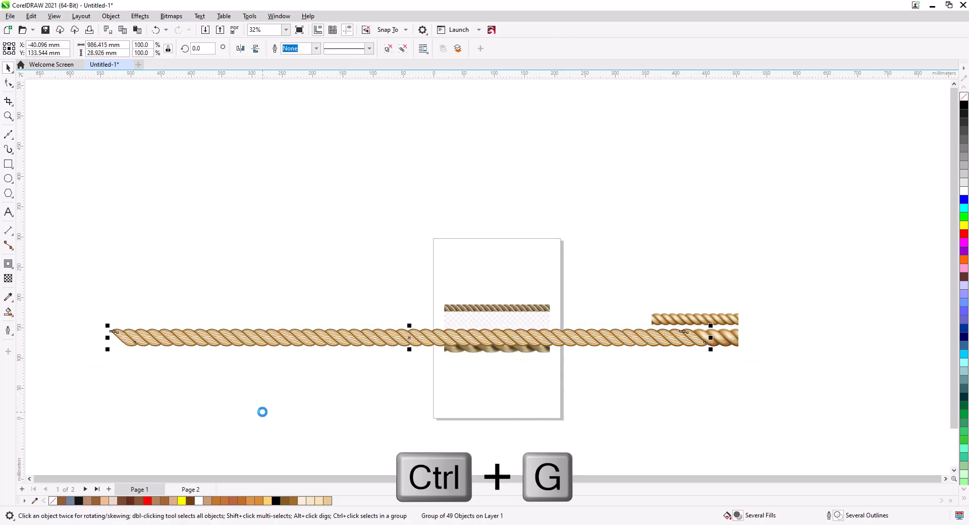
{"action": "left_click_drag", "start_coordinate": [426, 340], "coordinate": [462, 260]}
{"action": "left_click", "coordinate": [447, 141]}
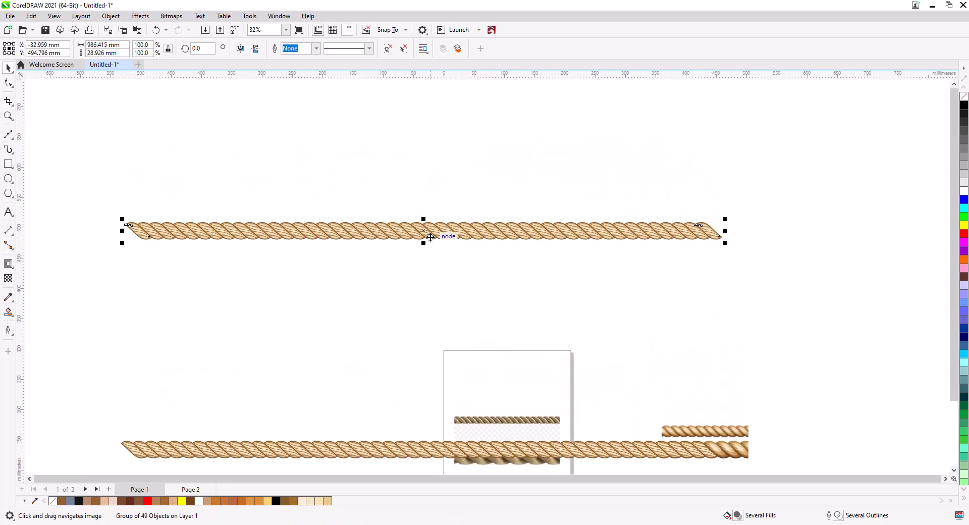
- Save the copied rope as an Artistic Media brush with the file name 00
{"action": "scroll", "coordinate": [432, 237], "scroll_direction": "up", "scroll_amount": 3}
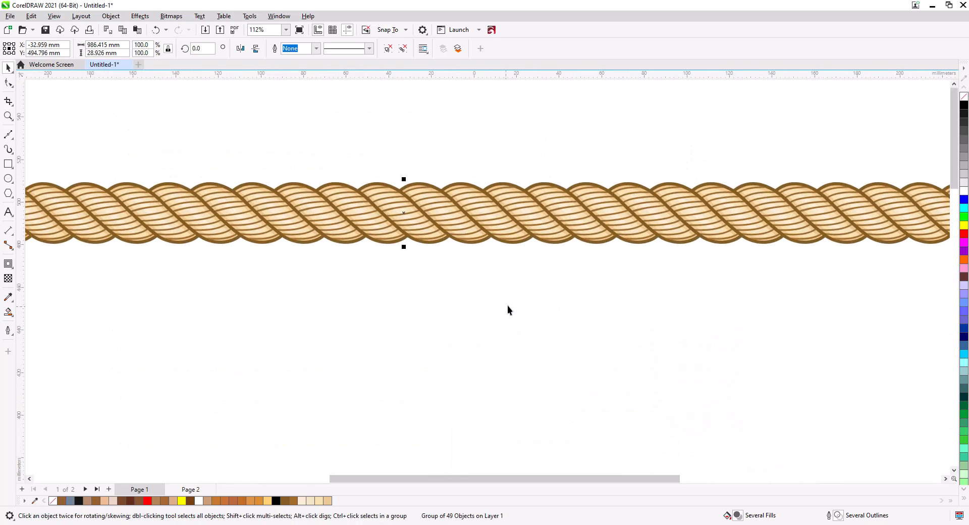
{"action": "scroll", "coordinate": [491, 278], "scroll_direction": "down", "scroll_amount": 1}
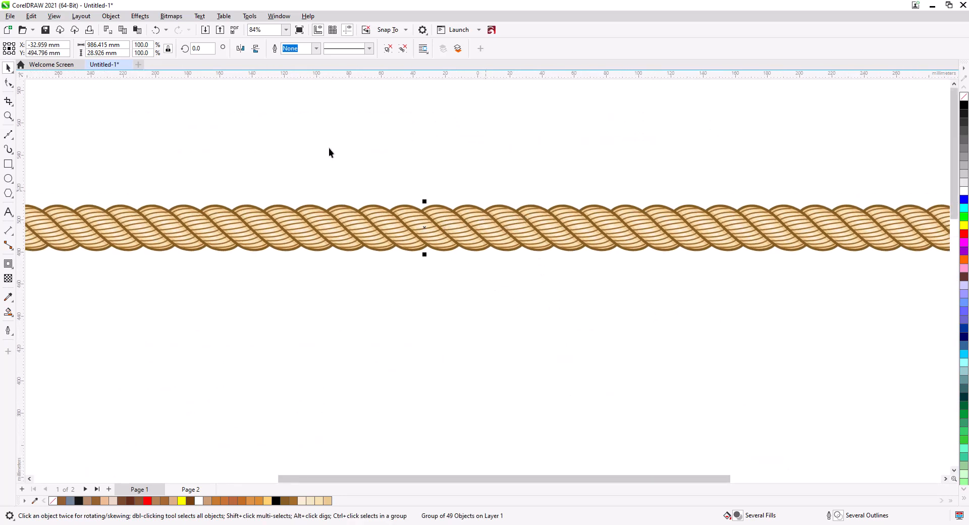
{"action": "left_click", "coordinate": [280, 17]}
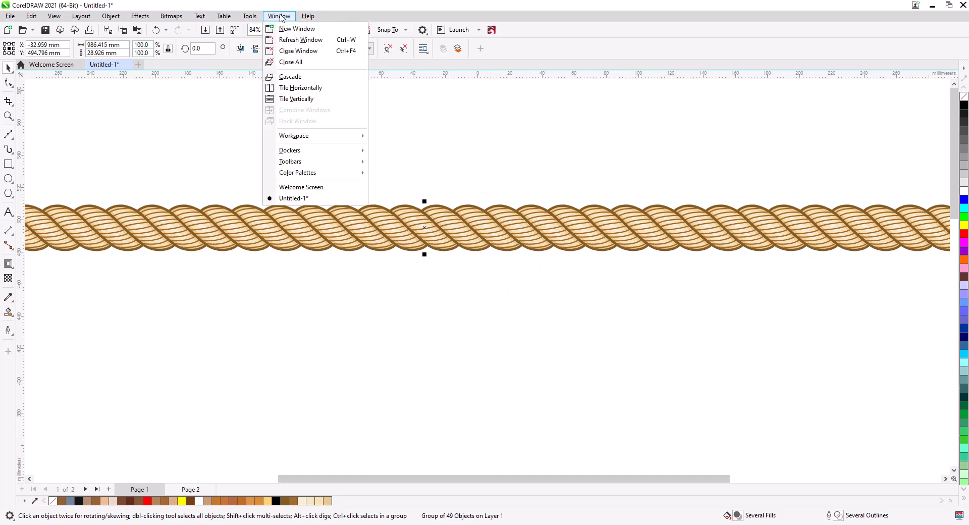
{"action": "mouse_move", "coordinate": [313, 151]}
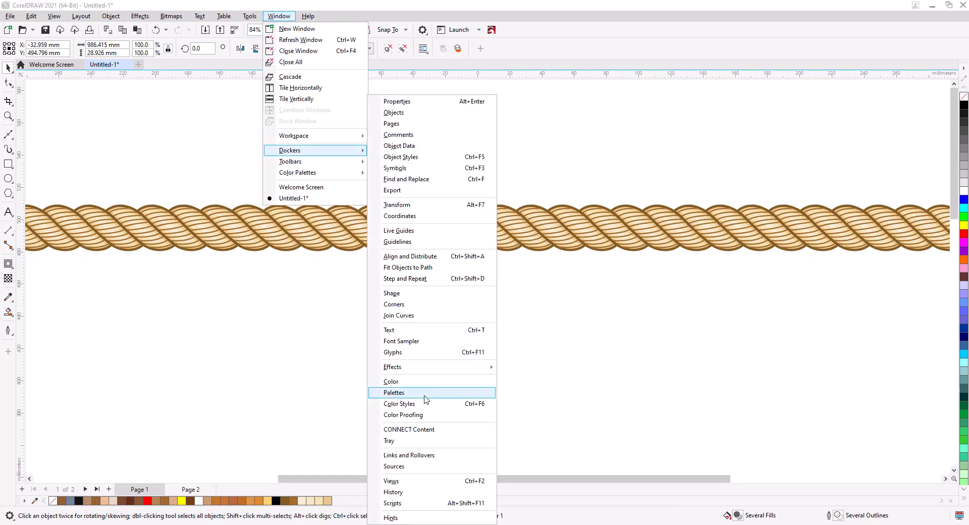
{"action": "mouse_move", "coordinate": [442, 367]}
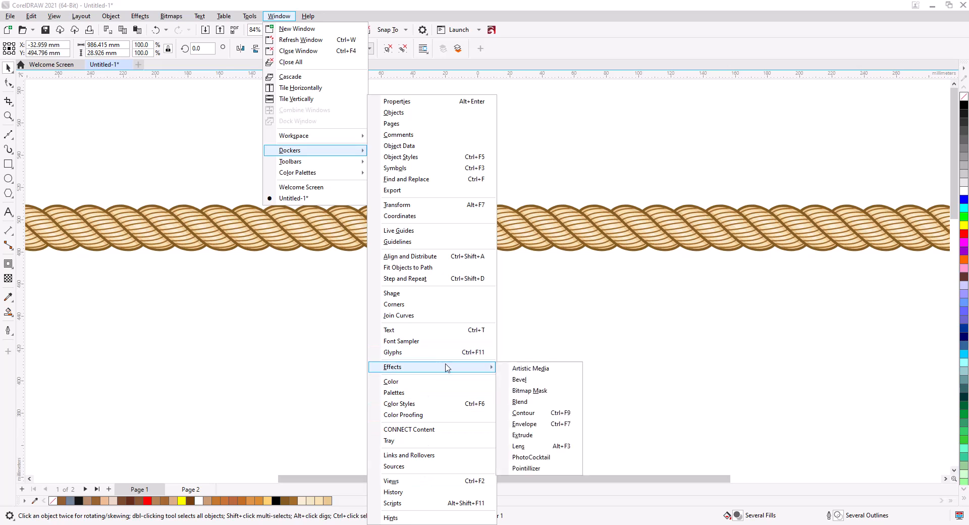
{"action": "left_click", "coordinate": [535, 368]}
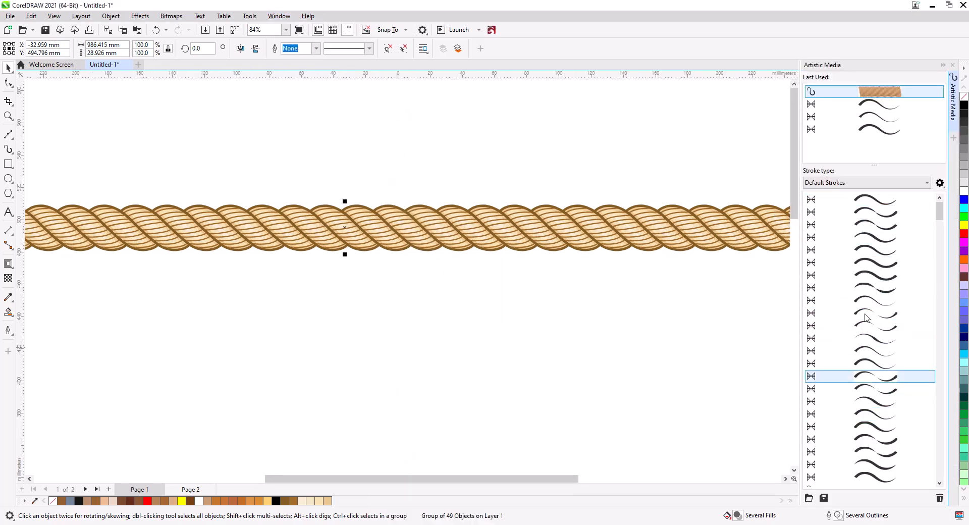
{"action": "left_click", "coordinate": [824, 498]}
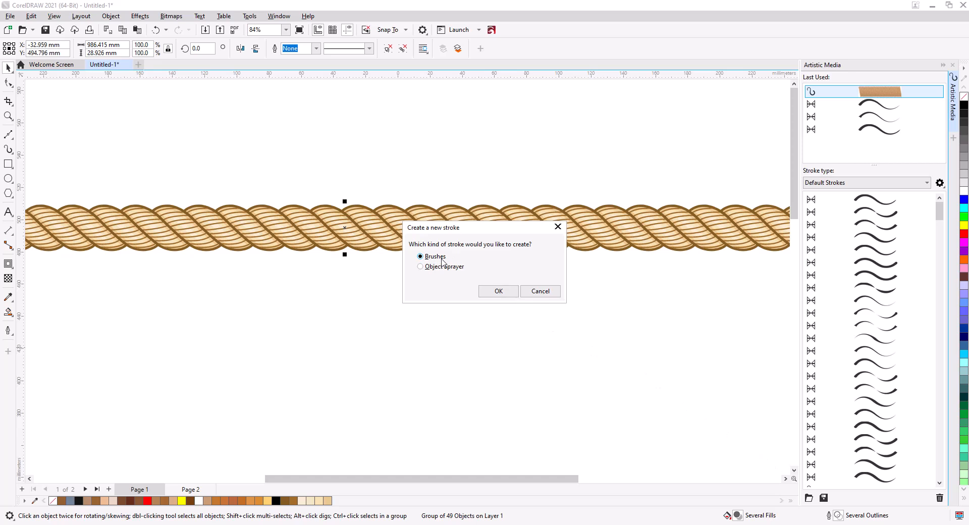
{"action": "left_click", "coordinate": [497, 291]}
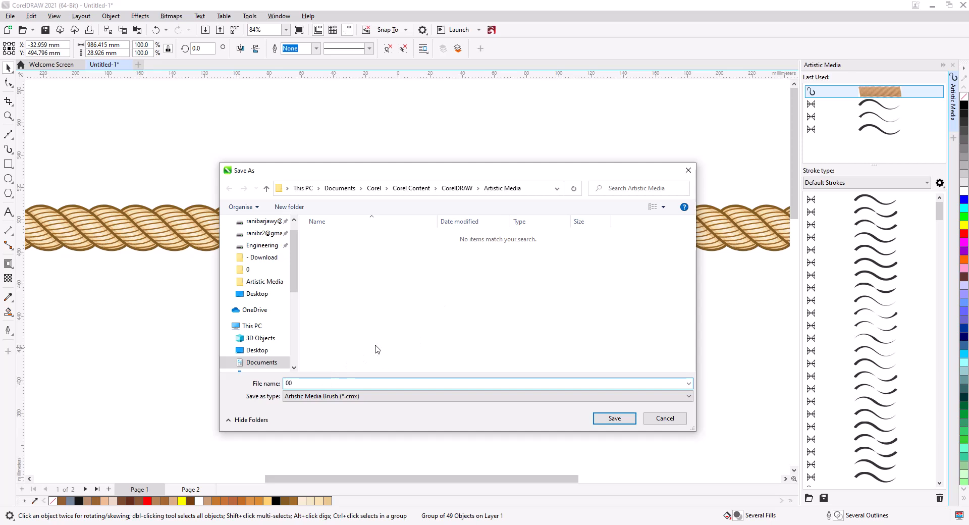
{"action": "key", "text": "Return"}
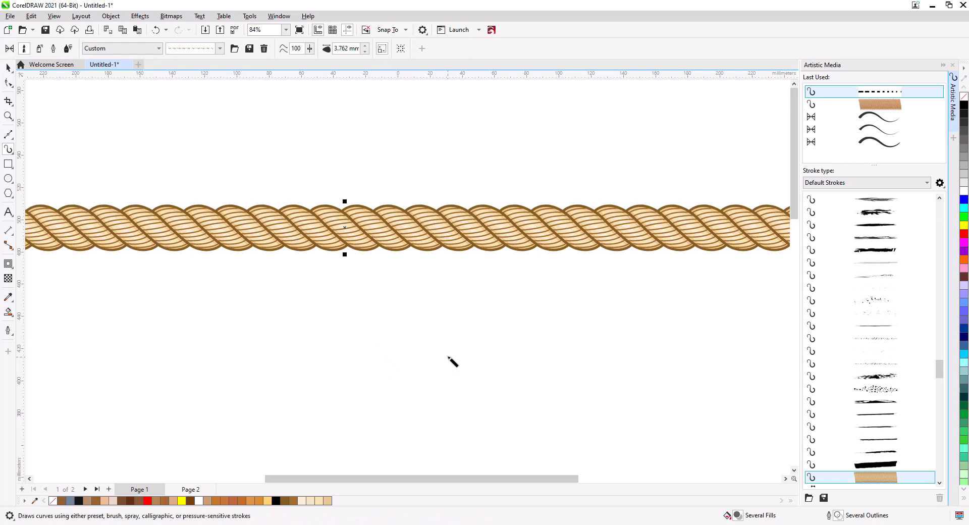
- Paint a wavy freehand stroke about 210 mm wide with the new rope brush in the empty area above the rope
{"action": "scroll", "coordinate": [452, 362], "scroll_direction": "down", "scroll_amount": 4}
{"action": "left_click_drag", "start_coordinate": [476, 372], "coordinate": [446, 329]}
{"action": "left_click_drag", "start_coordinate": [443, 171], "coordinate": [476, 444]}
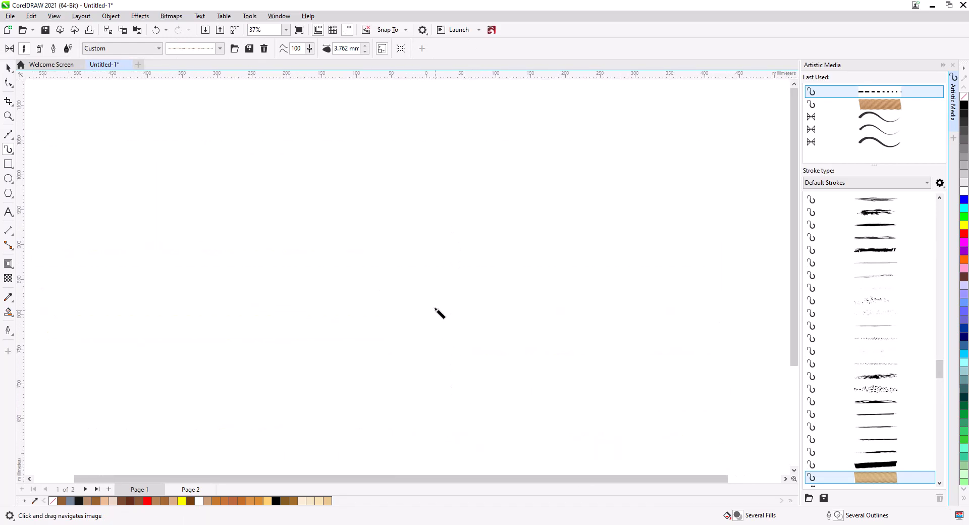
{"action": "scroll", "coordinate": [440, 317], "scroll_direction": "up", "scroll_amount": 5}
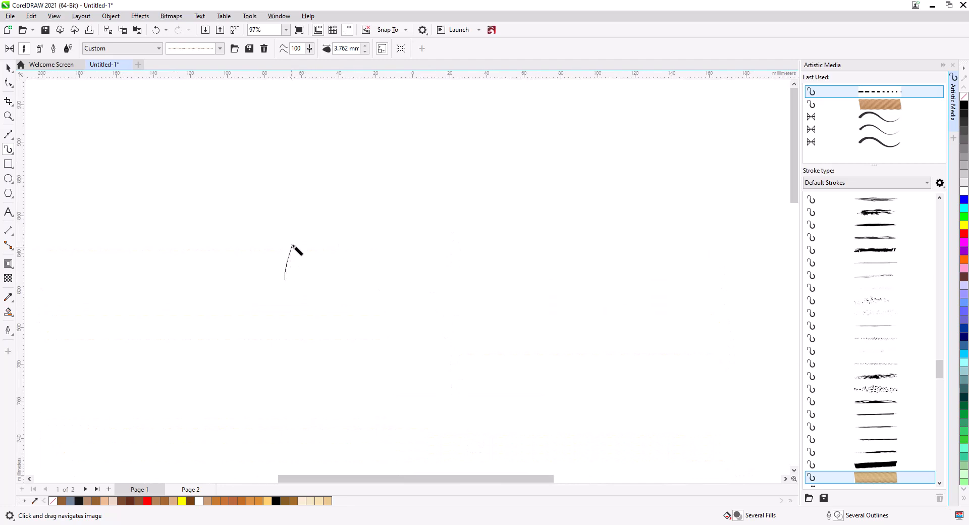
{"action": "mouse_move", "coordinate": [335, 212]}
{"action": "left_mouse_down"}
{"action": "mouse_move", "coordinate": [386, 213]}
{"action": "mouse_move", "coordinate": [473, 254]}
{"action": "mouse_move", "coordinate": [576, 269]}
{"action": "mouse_move", "coordinate": [667, 239]}
{"action": "left_mouse_up"}
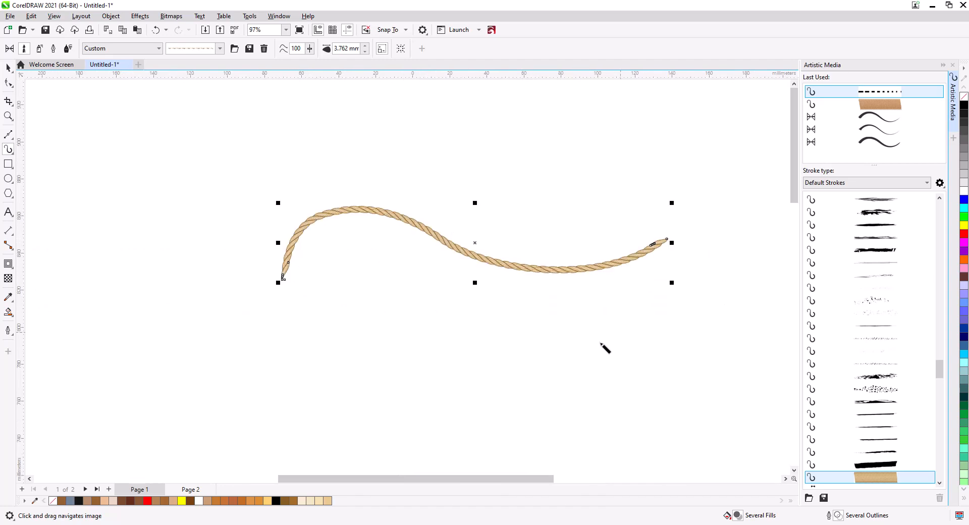
- Set the wavy rope's stroke width to 6.762 mm
{"action": "scroll", "coordinate": [553, 282], "scroll_direction": "up", "scroll_amount": 8}
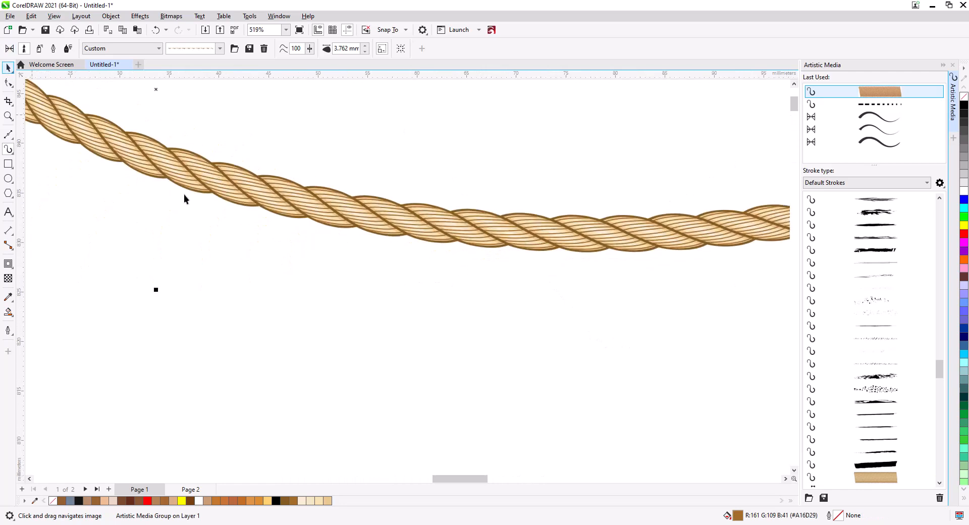
{"action": "key", "text": "space"}
{"action": "left_click", "coordinate": [365, 45]}
{"action": "left_click", "coordinate": [365, 45]}
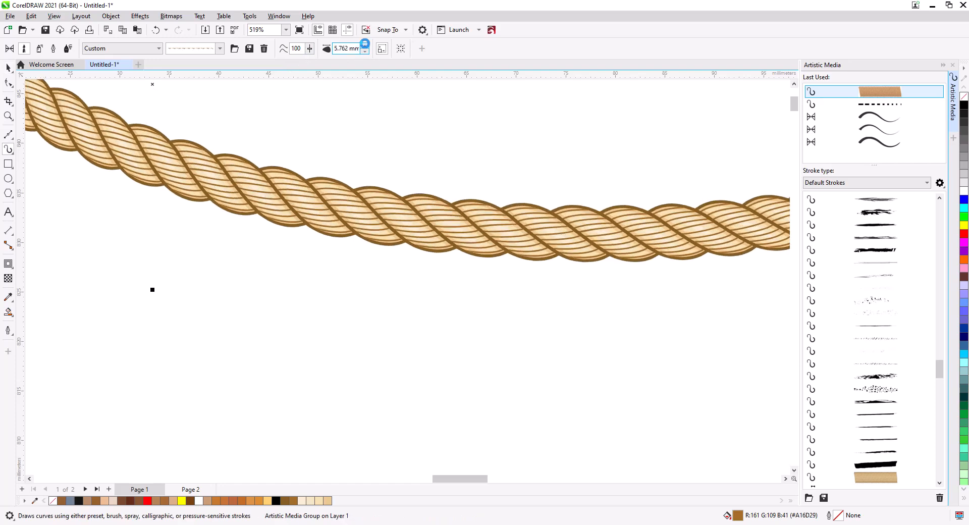
{"action": "left_click", "coordinate": [365, 45]}
{"action": "scroll", "coordinate": [392, 243], "scroll_direction": "down", "scroll_amount": 4}
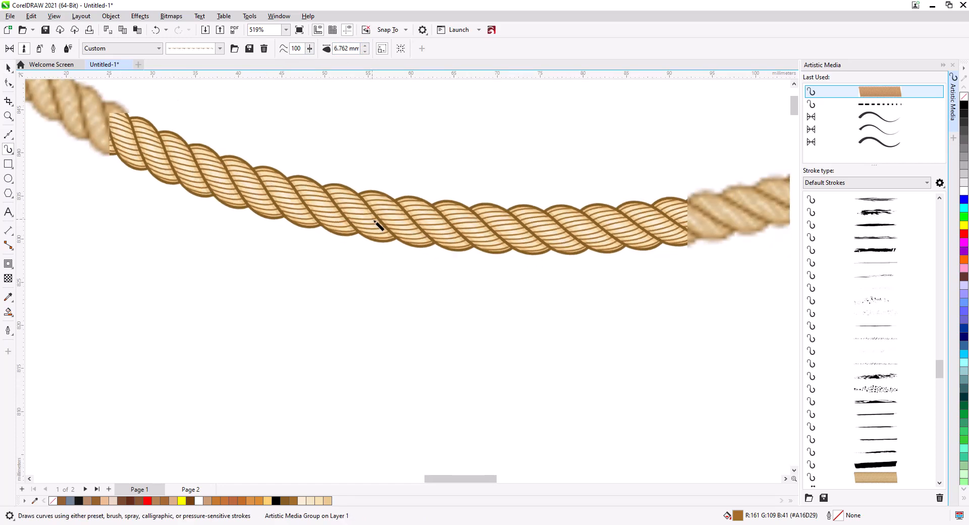
- Write a person's name in freehand letters with the rope brush below the wavy rope
{"action": "left_click_drag", "start_coordinate": [378, 234], "coordinate": [620, 286]}
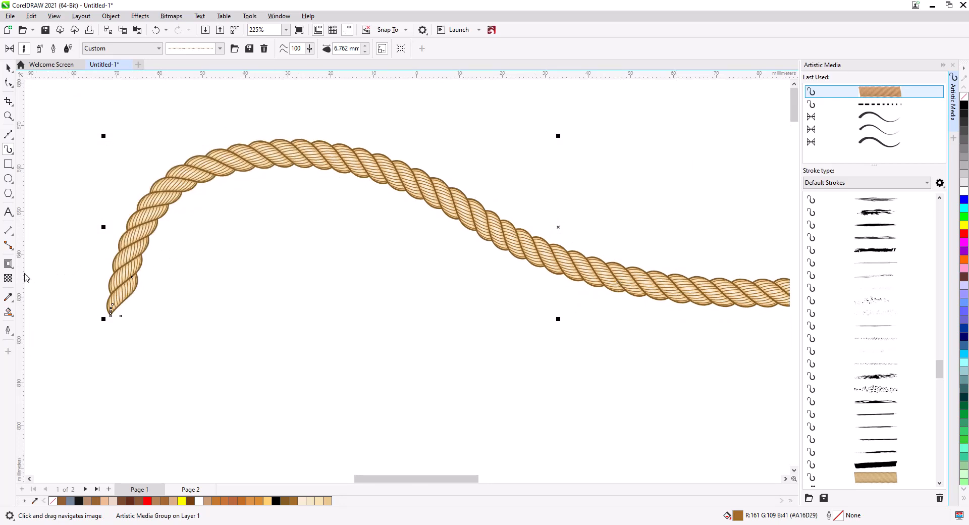
{"action": "scroll", "coordinate": [290, 248], "scroll_direction": "down", "scroll_amount": 2}
{"action": "left_click_drag", "start_coordinate": [307, 272], "coordinate": [393, 188]}
{"action": "mouse_move", "coordinate": [113, 404]}
{"action": "left_mouse_down"}
{"action": "mouse_move", "coordinate": [148, 359]}
{"action": "mouse_move", "coordinate": [161, 306]}
{"action": "mouse_move", "coordinate": [209, 264]}
{"action": "mouse_move", "coordinate": [272, 301]}
{"action": "mouse_move", "coordinate": [254, 353]}
{"action": "mouse_move", "coordinate": [168, 349]}
{"action": "left_mouse_up"}
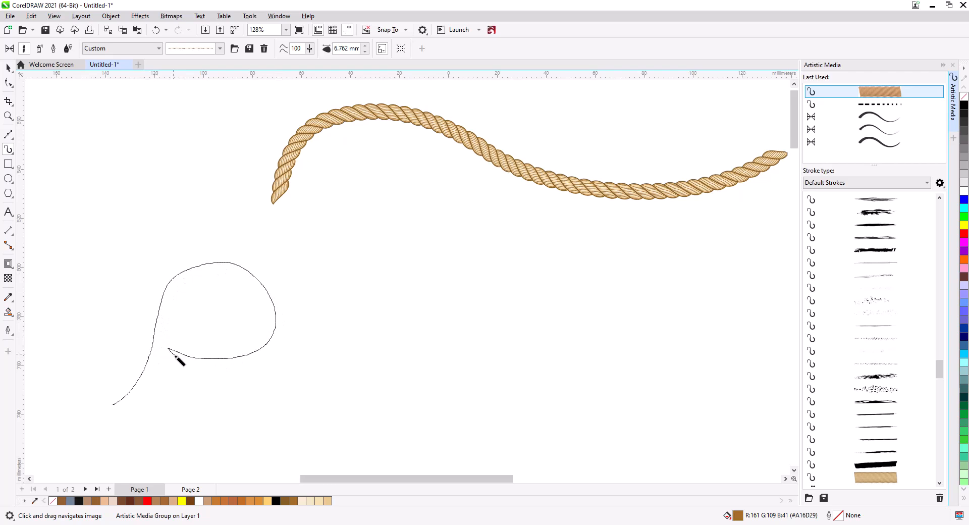
{"action": "mouse_move", "coordinate": [371, 355]}
{"action": "left_mouse_down"}
{"action": "mouse_move", "coordinate": [336, 349]}
{"action": "mouse_move", "coordinate": [344, 412]}
{"action": "mouse_move", "coordinate": [378, 354]}
{"action": "left_mouse_up"}
{"action": "mouse_move", "coordinate": [402, 418]}
{"action": "left_mouse_down"}
{"action": "mouse_move", "coordinate": [413, 321]}
{"action": "mouse_move", "coordinate": [449, 420]}
{"action": "mouse_move", "coordinate": [472, 338]}
{"action": "mouse_move", "coordinate": [473, 391]}
{"action": "mouse_move", "coordinate": [474, 306]}
{"action": "left_mouse_up"}
{"action": "mouse_move", "coordinate": [551, 398]}
{"action": "left_mouse_down"}
{"action": "mouse_move", "coordinate": [478, 315]}
{"action": "mouse_move", "coordinate": [459, 357]}
{"action": "left_mouse_up"}
{"action": "mouse_move", "coordinate": [425, 205]}
{"action": "left_mouse_down"}
{"action": "mouse_move", "coordinate": [429, 375]}
{"action": "mouse_move", "coordinate": [501, 315]}
{"action": "mouse_move", "coordinate": [428, 299]}
{"action": "left_mouse_up"}
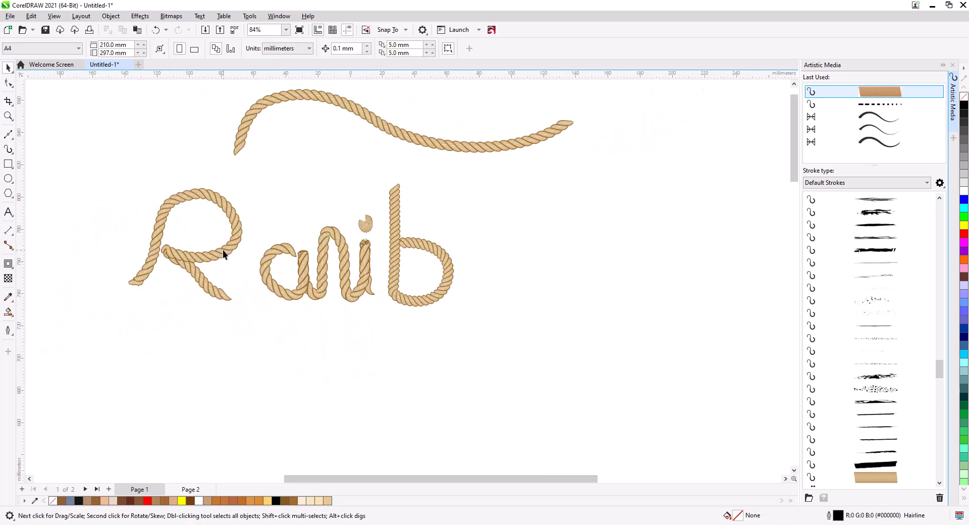
- Break the rope letter R apart from its path and delete the leftover control curve
{"action": "right_click", "coordinate": [223, 251]}
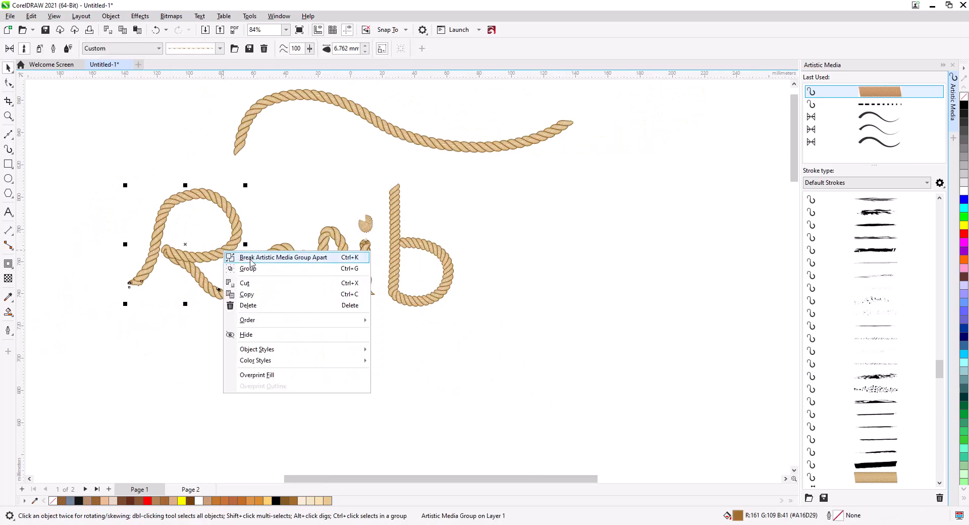
{"action": "left_click", "coordinate": [283, 257]}
{"action": "left_click", "coordinate": [236, 249]}
{"action": "left_click", "coordinate": [234, 241]}
{"action": "key", "text": "Delete"}
- Place a copy of the rope letter R beside the letter b and rotate it by about 14 degrees
{"action": "left_click_drag", "start_coordinate": [233, 249], "coordinate": [561, 258]}
{"action": "left_click", "coordinate": [580, 277]}
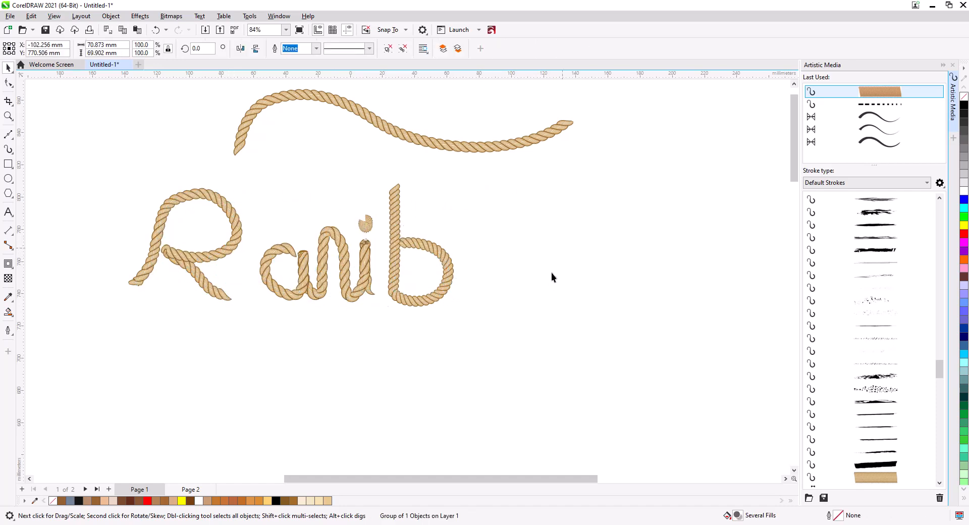
{"action": "left_click", "coordinate": [557, 255]}
{"action": "left_click_drag", "start_coordinate": [582, 312], "coordinate": [589, 292]}
{"action": "left_click", "coordinate": [536, 268]}
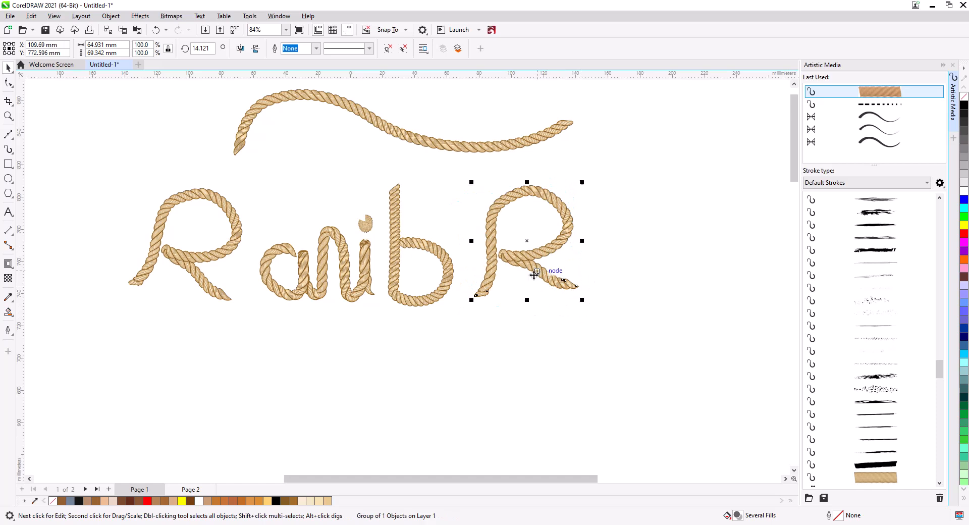
- Enlarge the copied R proportionally to about 92 mm wide and 98 mm high
{"action": "left_click", "coordinate": [529, 306]}
{"action": "left_click", "coordinate": [535, 293]}
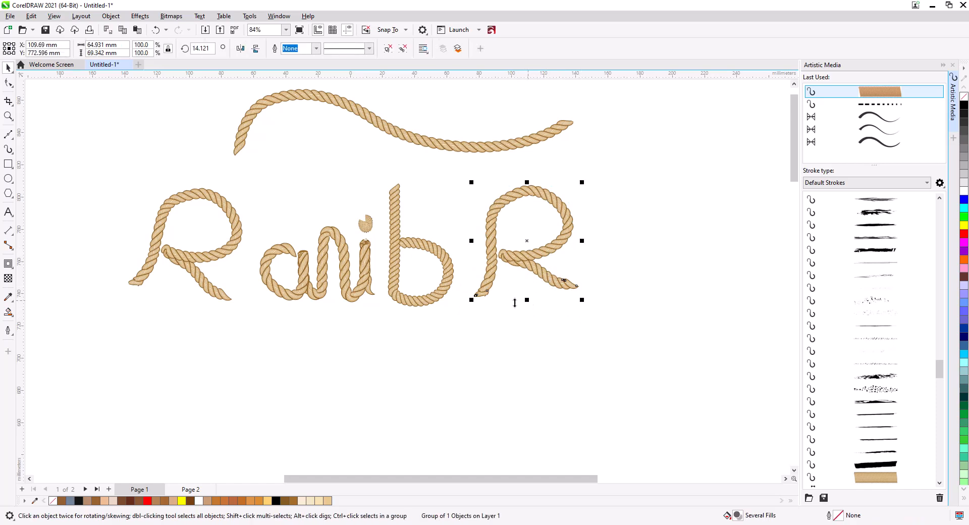
{"action": "left_click_drag", "start_coordinate": [471, 299], "coordinate": [496, 298]}
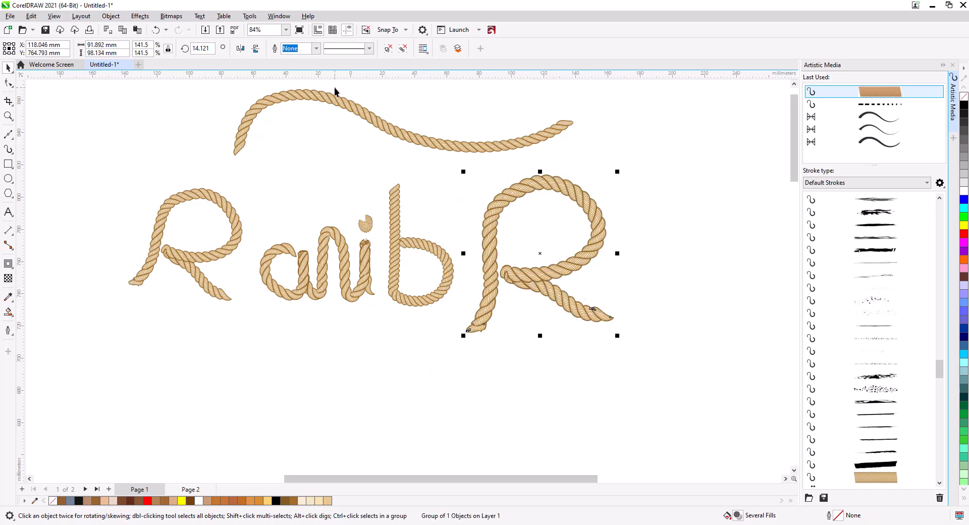
- Convert the enlarged R to a 300 dpi RGB Color (24-bit) bitmap with anti-aliasing and a transparent background
{"action": "left_click", "coordinate": [171, 16]}
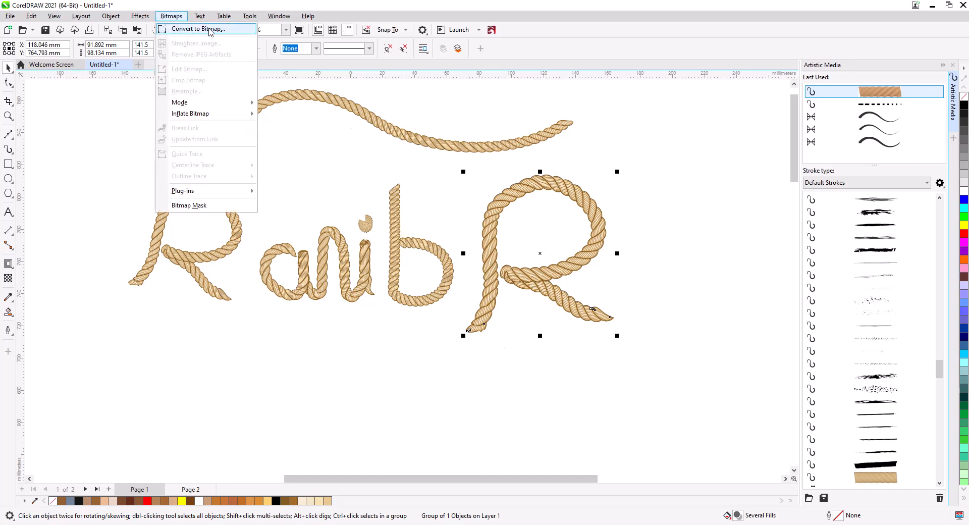
{"action": "left_click", "coordinate": [211, 31]}
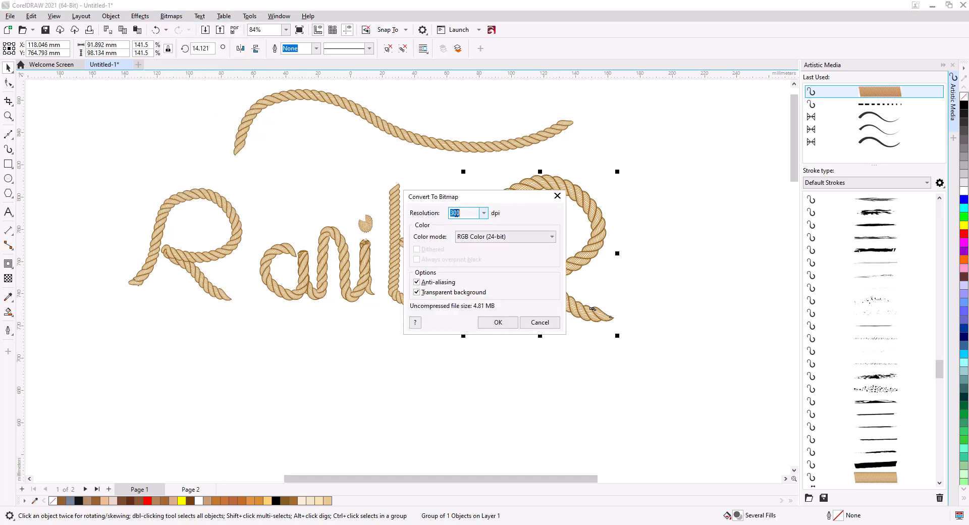
{"action": "left_click", "coordinate": [499, 320]}
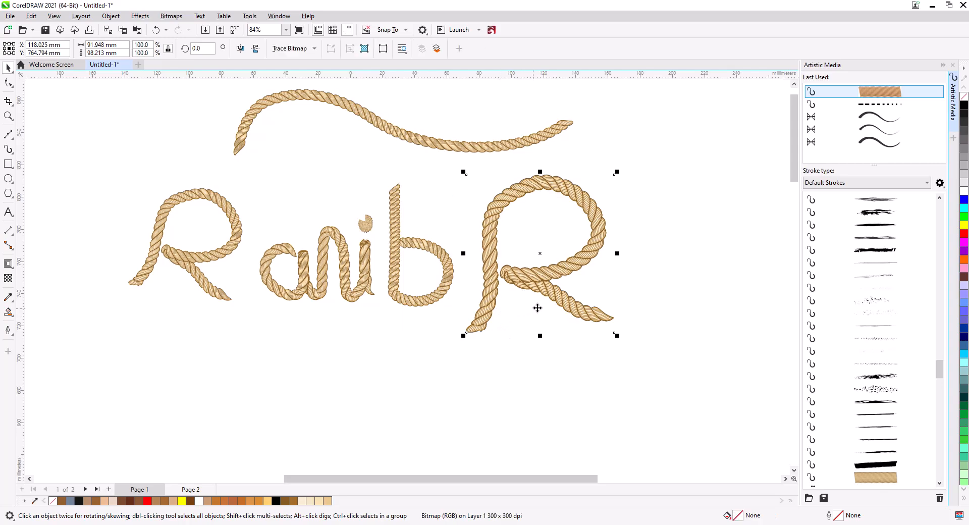
- Start Replace Colors on the R bitmap and sample a brown tone from the rope as the original color
{"action": "scroll", "coordinate": [543, 264], "scroll_direction": "up", "scroll_amount": 4}
{"action": "scroll", "coordinate": [547, 284], "scroll_direction": "down", "scroll_amount": 1}
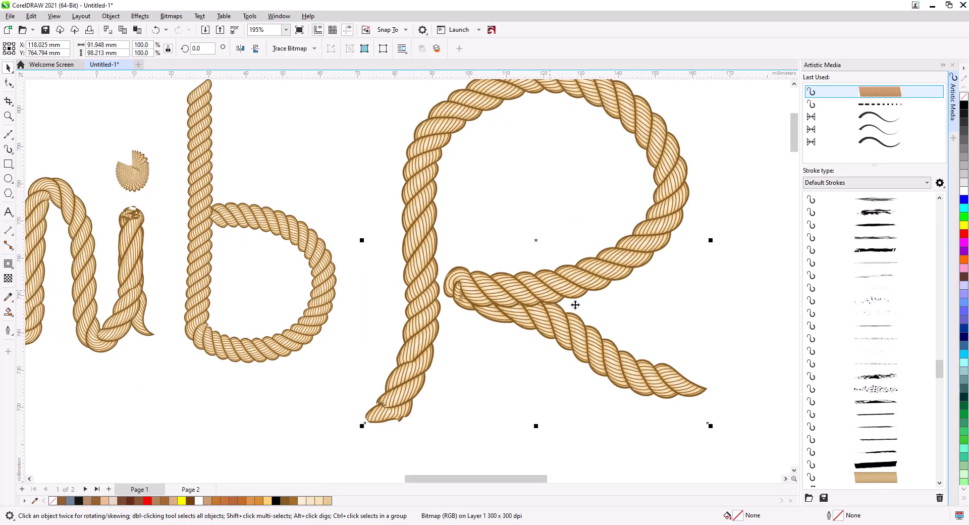
{"action": "scroll", "coordinate": [547, 296], "scroll_direction": "up", "scroll_amount": 8}
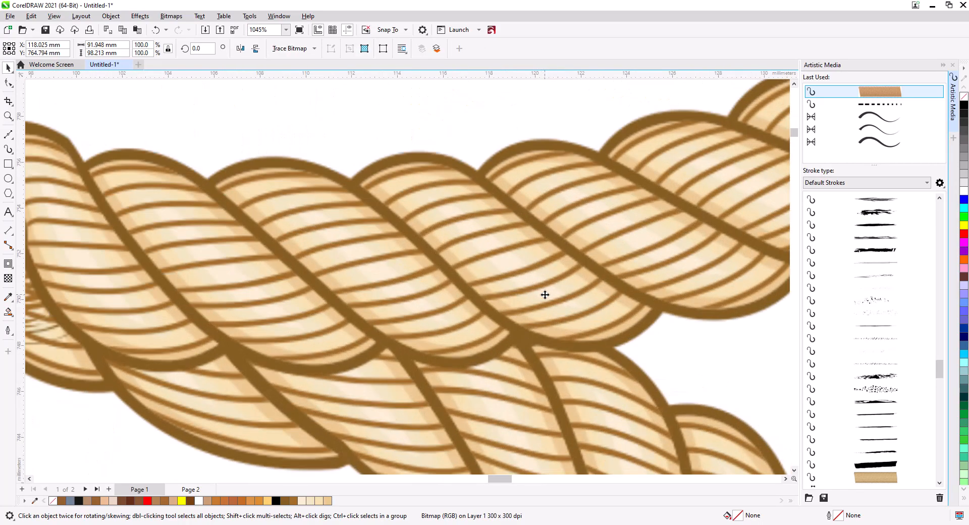
{"action": "scroll", "coordinate": [569, 285], "scroll_direction": "down", "scroll_amount": 5}
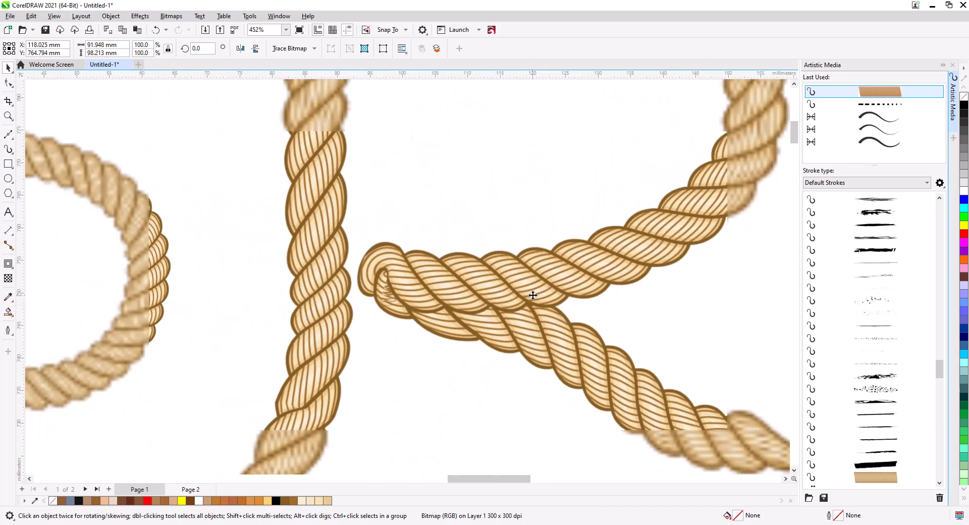
{"action": "scroll", "coordinate": [309, 215], "scroll_direction": "down", "scroll_amount": 2}
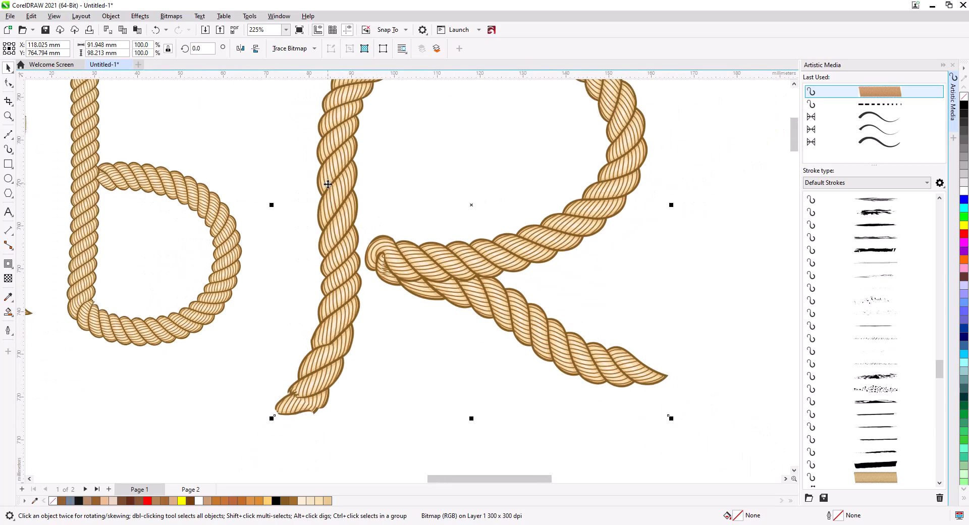
{"action": "left_click_drag", "start_coordinate": [329, 189], "coordinate": [292, 229]}
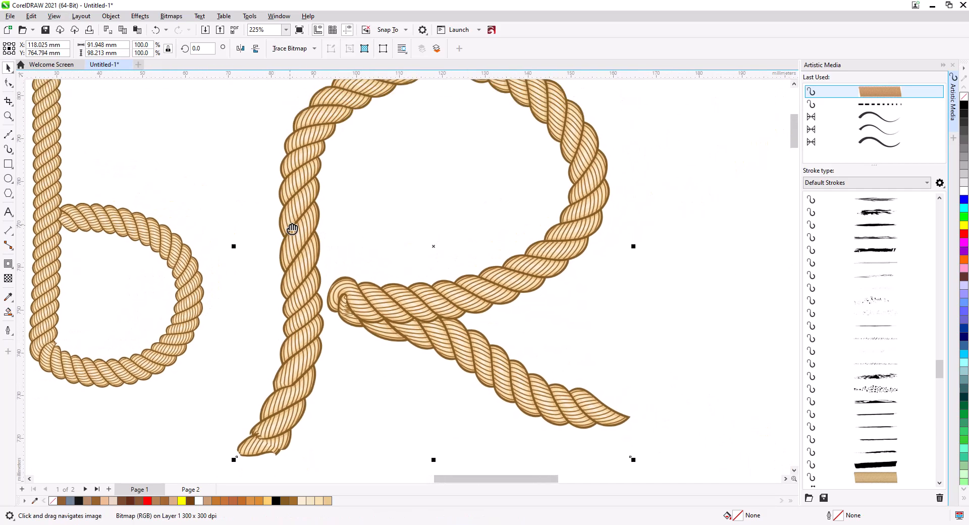
{"action": "left_click", "coordinate": [140, 16]}
{"action": "mouse_move", "coordinate": [158, 58]}
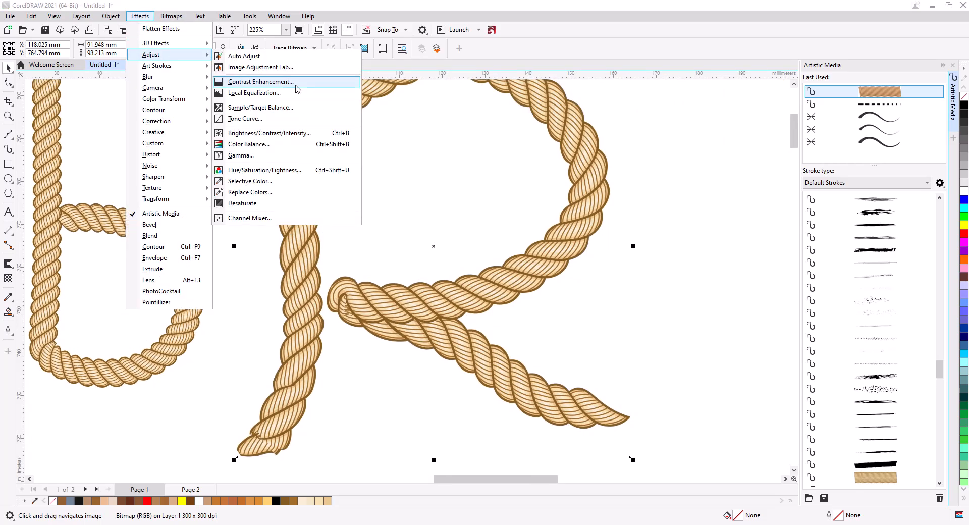
{"action": "left_click", "coordinate": [287, 193]}
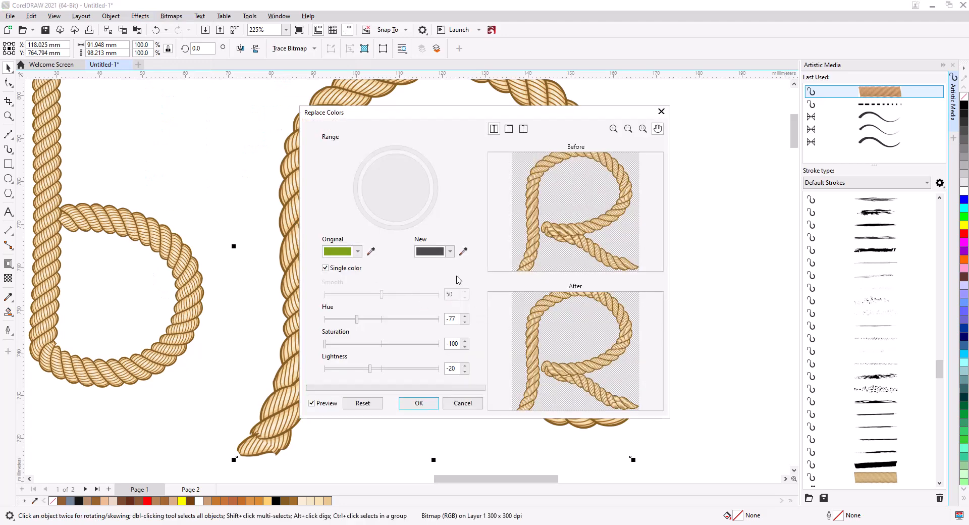
{"action": "left_click_drag", "start_coordinate": [447, 116], "coordinate": [211, 116]}
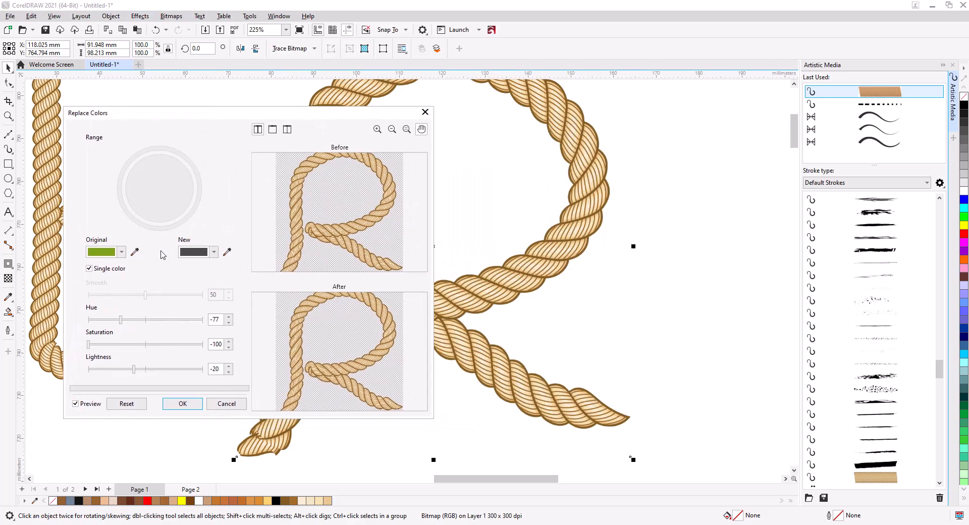
{"action": "left_click", "coordinate": [134, 253]}
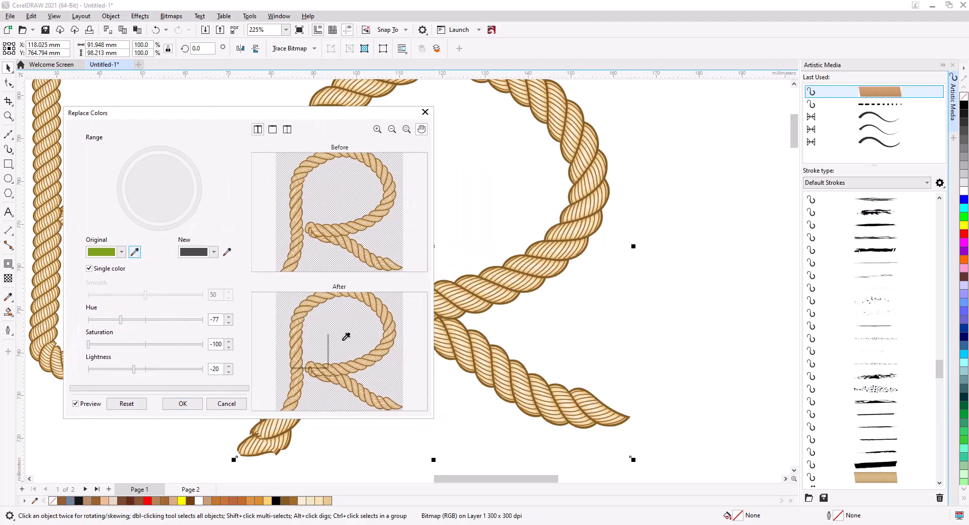
{"action": "left_click", "coordinate": [492, 301]}
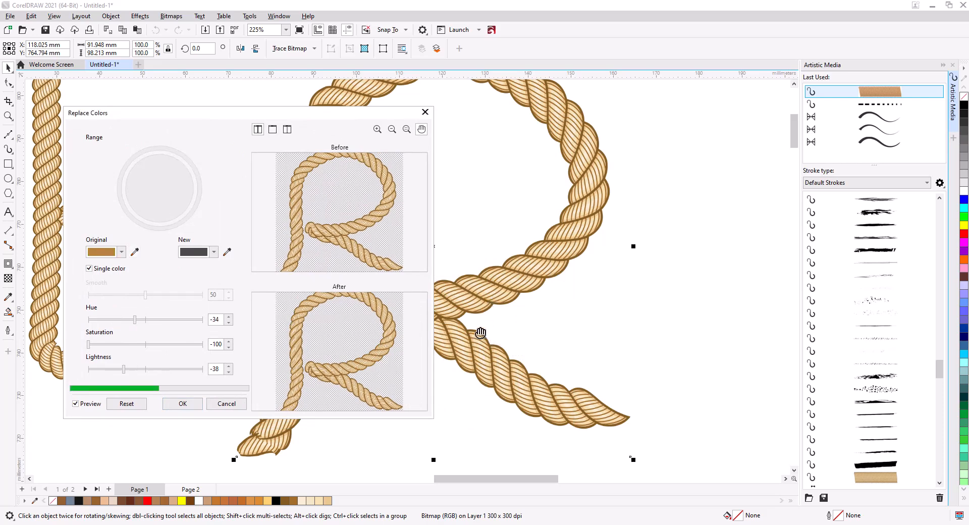
- Set the replacement color to red #FF0000 and resample the original color from the rope's pale cream highlight
{"action": "left_click", "coordinate": [214, 254]}
{"action": "left_click", "coordinate": [250, 299]}
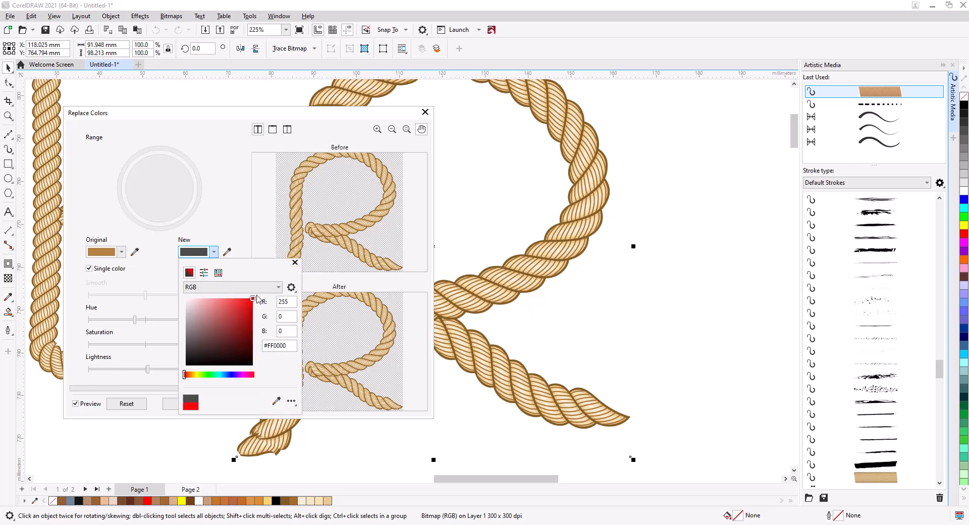
{"action": "left_click", "coordinate": [236, 202]}
{"action": "left_click", "coordinate": [135, 253]}
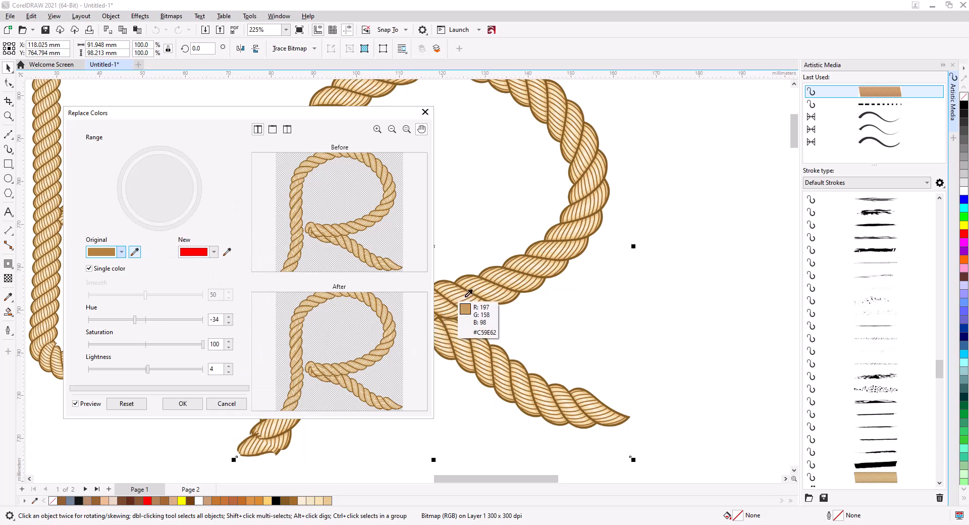
{"action": "left_click", "coordinate": [514, 278]}
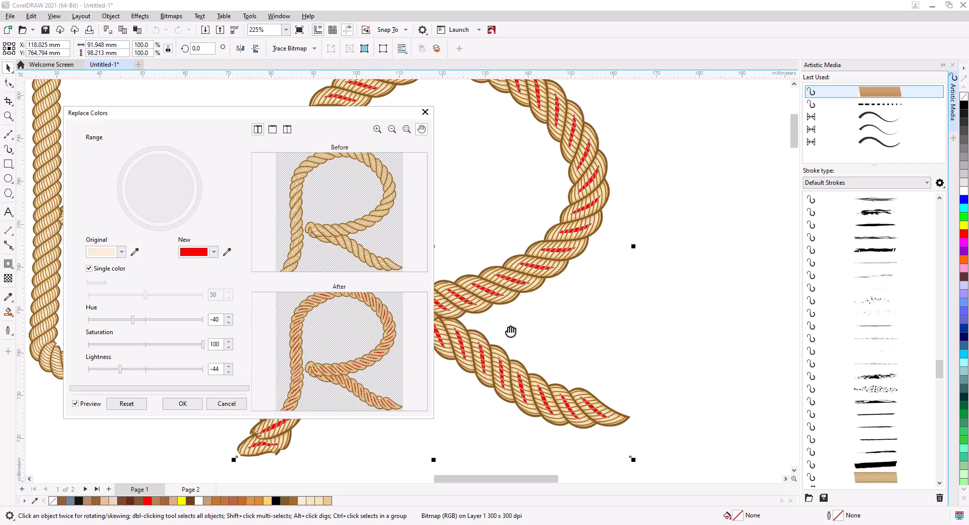
- Turn off single-color replacement, widen the hue range from orange to green, and apply the magenta recolor to the R
{"action": "left_click", "coordinate": [89, 268]}
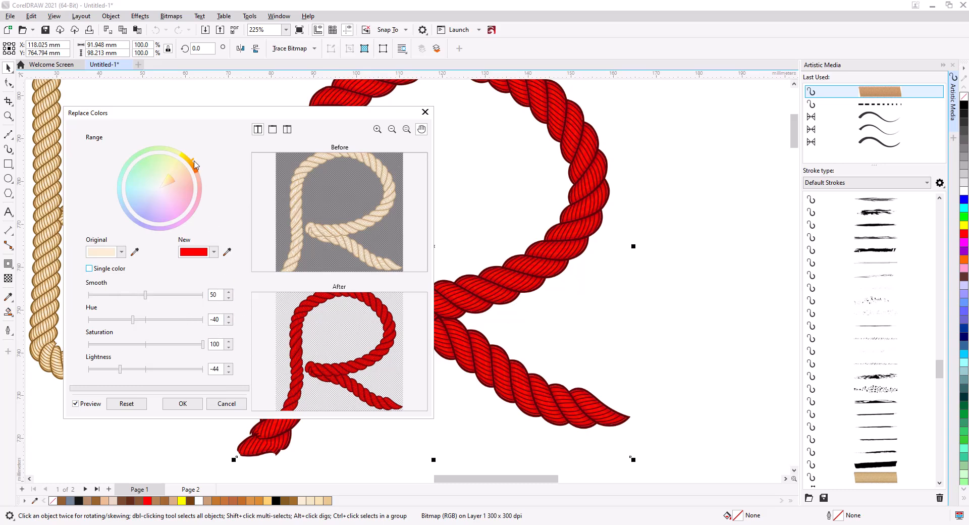
{"action": "left_click_drag", "start_coordinate": [196, 175], "coordinate": [189, 196]}
{"action": "left_click_drag", "start_coordinate": [182, 160], "coordinate": [130, 164]}
{"action": "left_click_drag", "start_coordinate": [199, 204], "coordinate": [195, 173]}
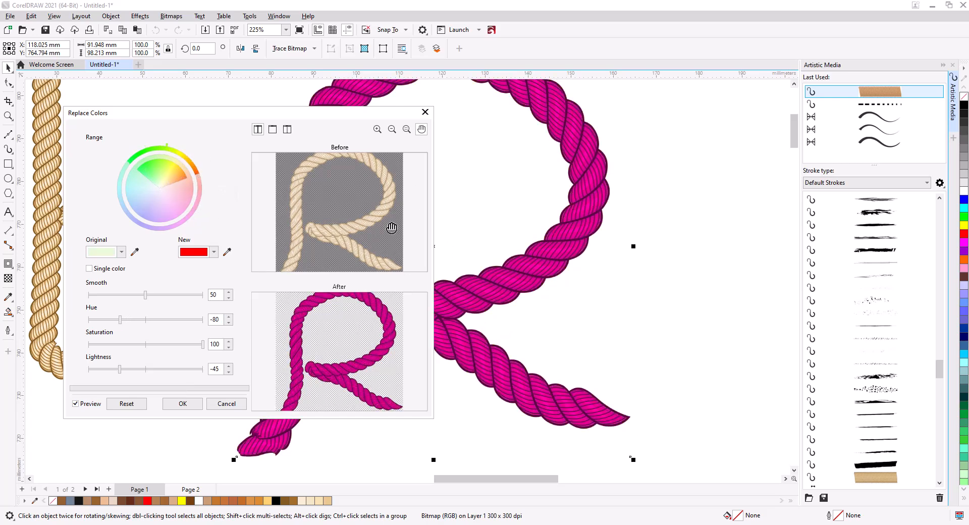
{"action": "left_click", "coordinate": [183, 403]}
- Draw a rectangle about 253 × 177 mm in the empty area beside the magenta R and apply the rope brush to it
{"action": "scroll", "coordinate": [393, 326], "scroll_direction": "up", "scroll_amount": 4}
{"action": "scroll", "coordinate": [591, 324], "scroll_direction": "down", "scroll_amount": 5}
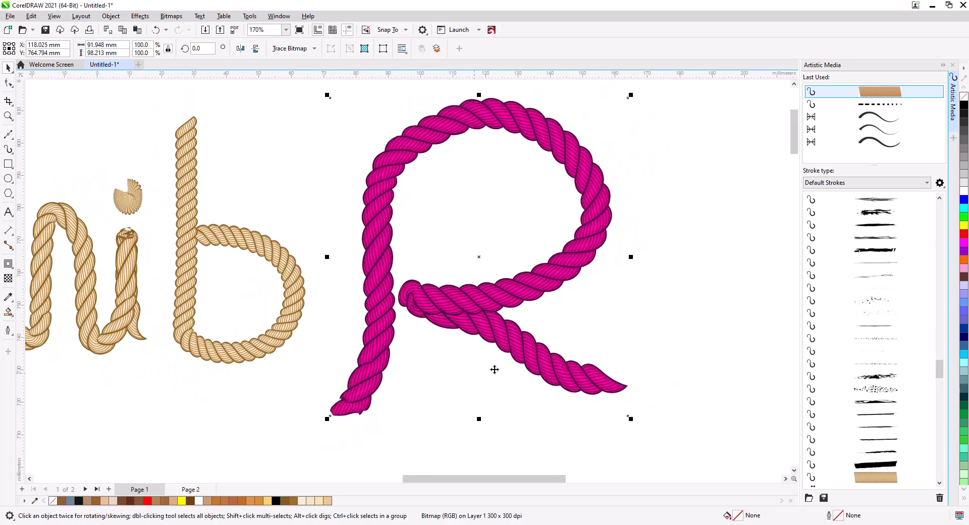
{"action": "scroll", "coordinate": [274, 234], "scroll_direction": "down", "scroll_amount": 3}
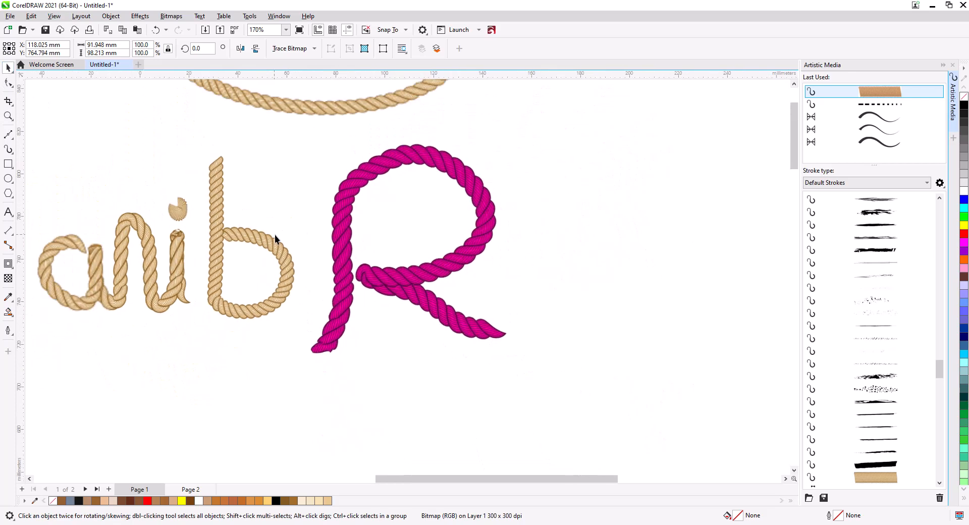
{"action": "left_click_drag", "start_coordinate": [277, 321], "coordinate": [178, 303]}
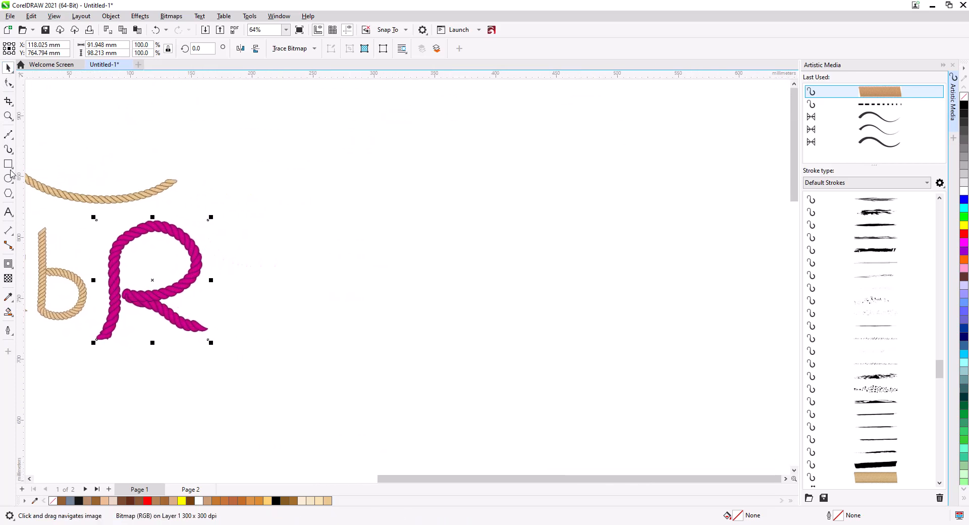
{"action": "key", "text": "F6"}
{"action": "left_click_drag", "start_coordinate": [399, 196], "coordinate": [708, 413]}
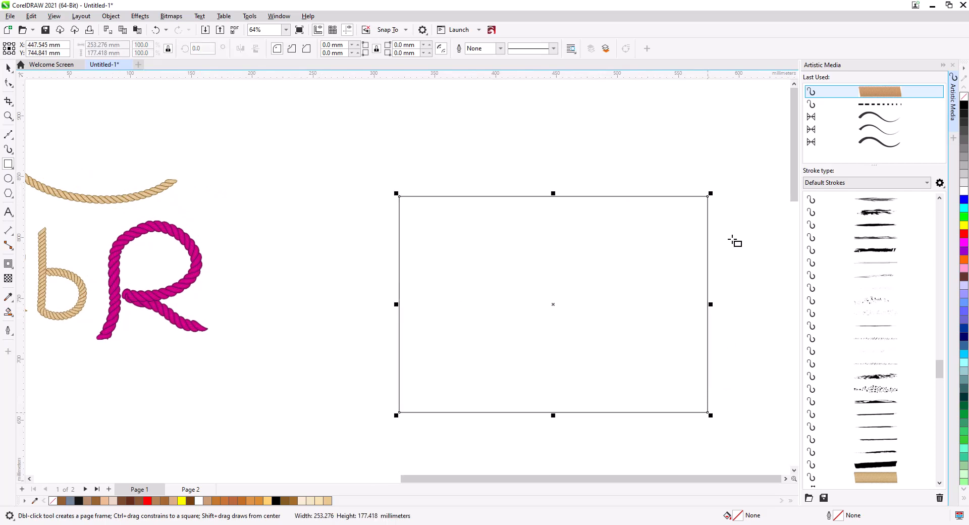
{"action": "left_click", "coordinate": [879, 93]}
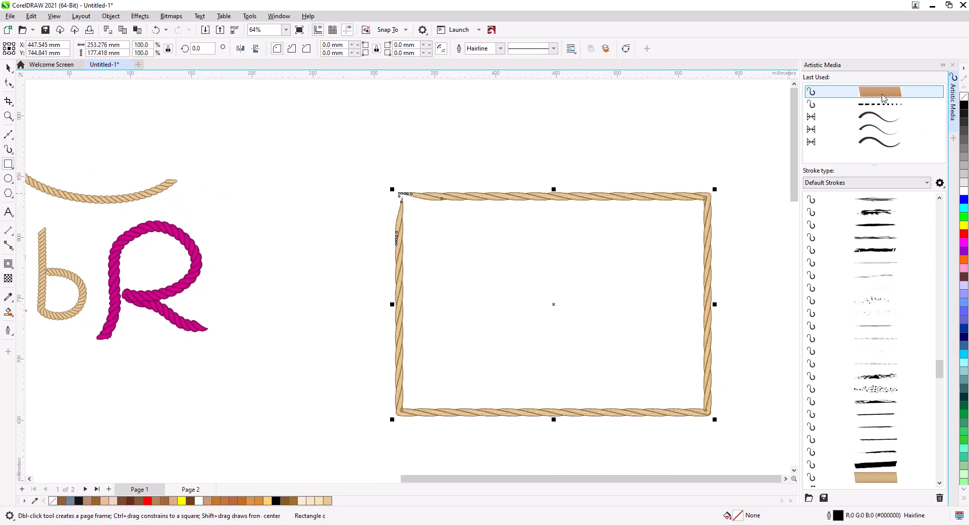
- Set the rope frame's stroke width to 24.762 mm
{"action": "scroll", "coordinate": [651, 236], "scroll_direction": "up", "scroll_amount": 2}
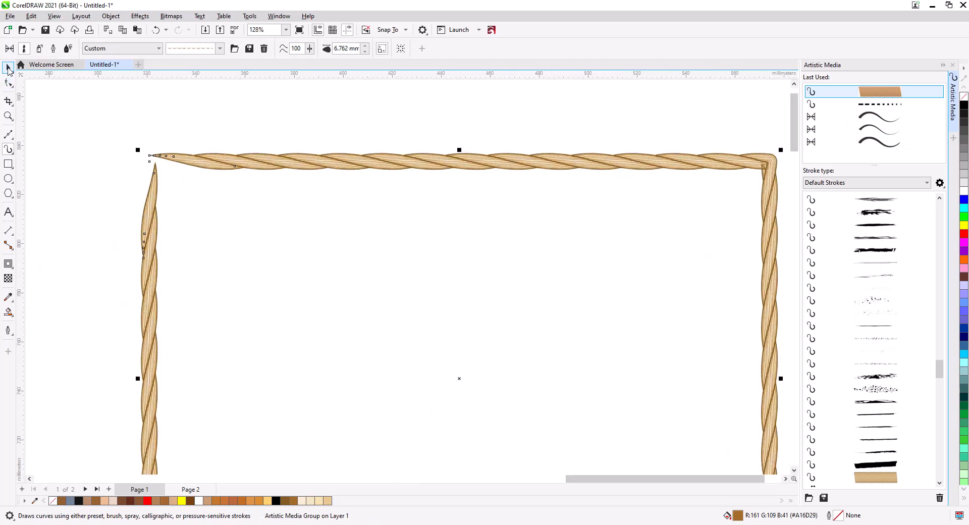
{"action": "left_click", "coordinate": [364, 45]}
{"action": "left_click", "coordinate": [364, 45]}
{"action": "left_click", "coordinate": [364, 45]}
{"action": "left_click", "coordinate": [363, 45]}
{"action": "left_click", "coordinate": [363, 45]}
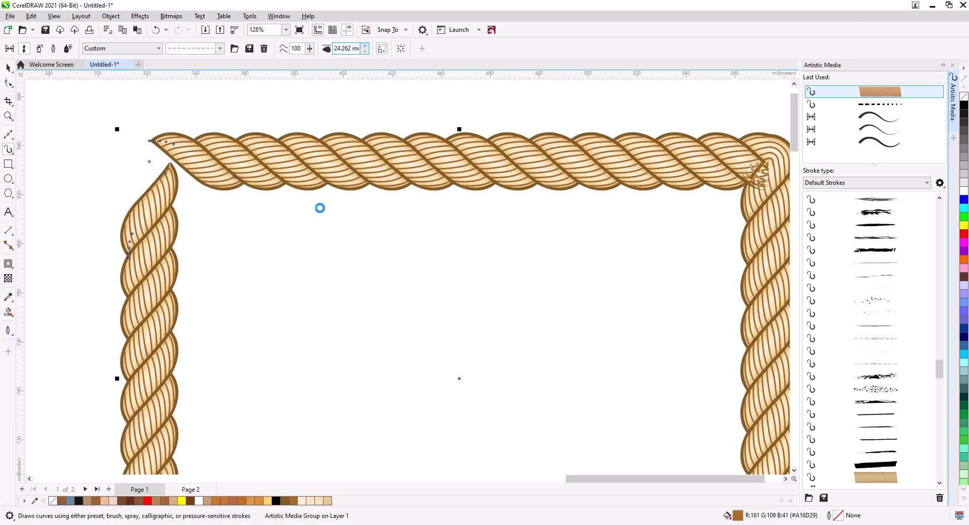
{"action": "scroll", "coordinate": [396, 260], "scroll_direction": "down", "scroll_amount": 4}
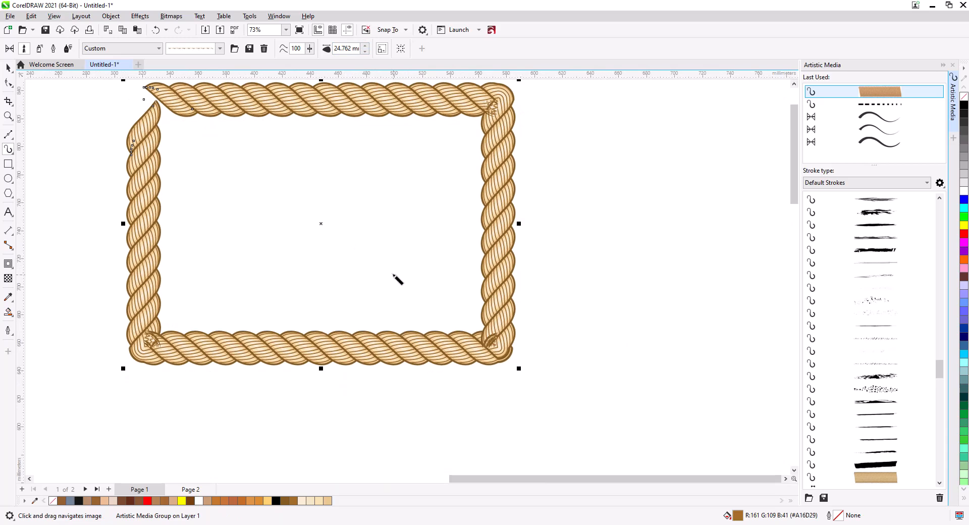
- Round all corners of the rope frame's rectangle with the Shape tool to a radius of about 22.4 mm
{"action": "key", "text": "space"}
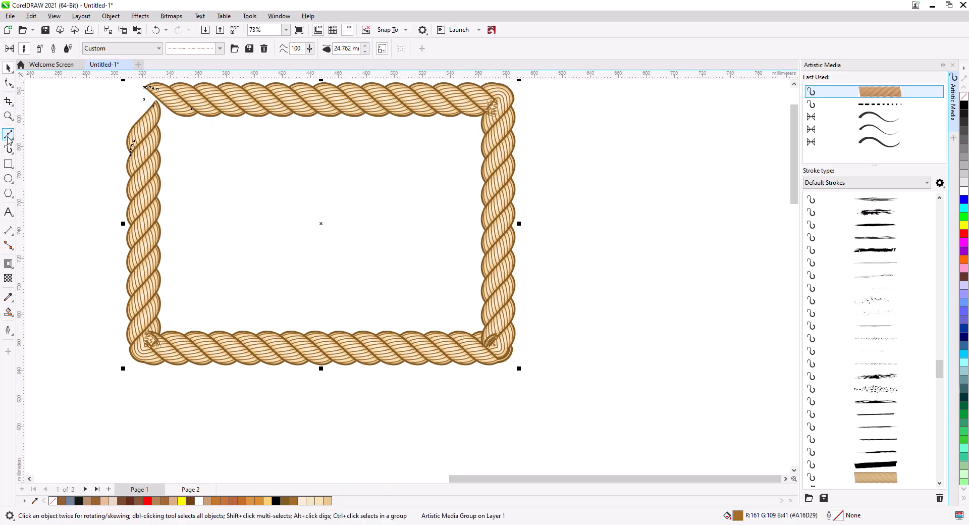
{"action": "left_click", "coordinate": [9, 83]}
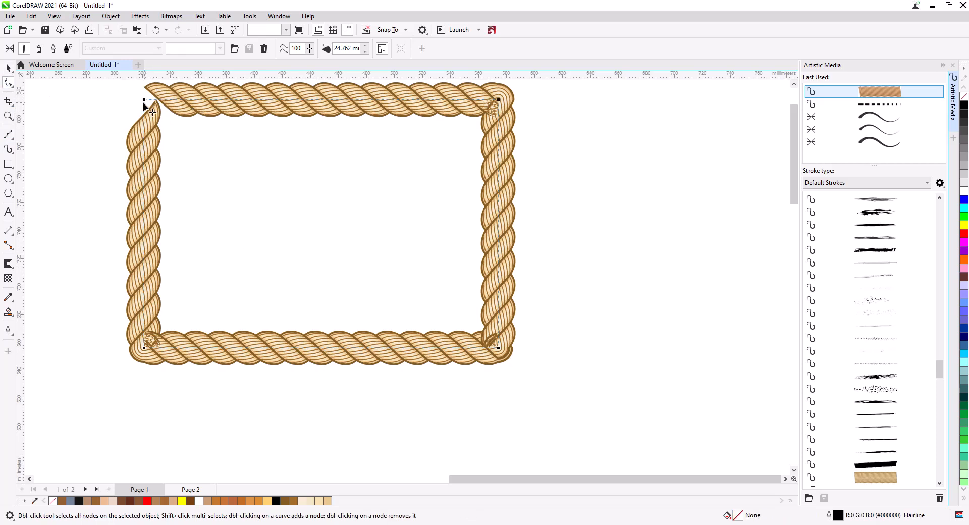
{"action": "left_click_drag", "start_coordinate": [137, 142], "coordinate": [141, 176]}
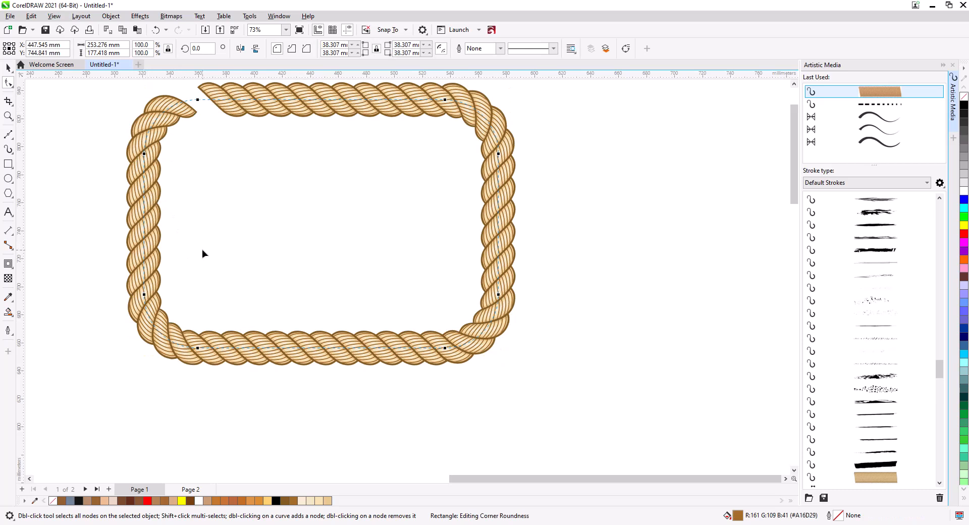
{"action": "left_click_drag", "start_coordinate": [145, 149], "coordinate": [147, 129]}
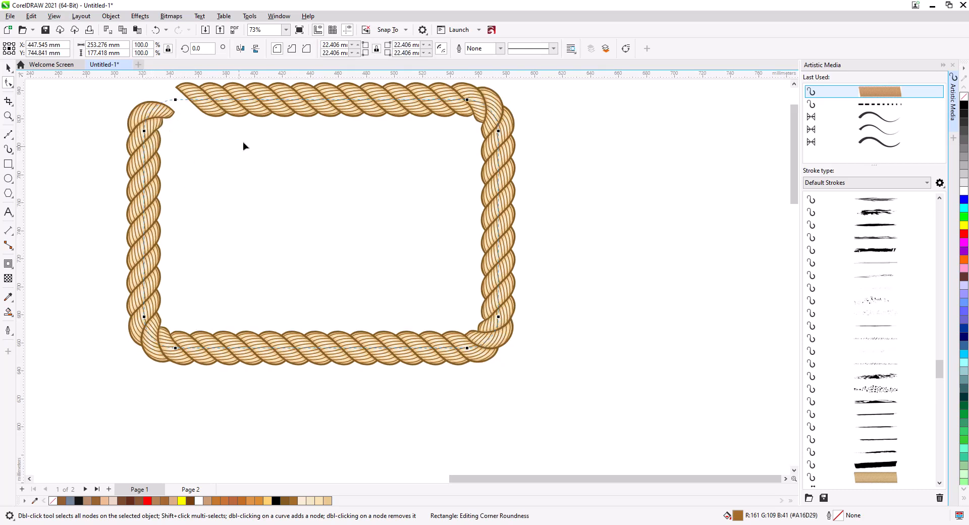
- Break the rope frame's Artistic Media group apart and move the rope artwork and its rounded rectangle path away from each other
{"action": "key", "text": "space"}
{"action": "right_click", "coordinate": [497, 304]}
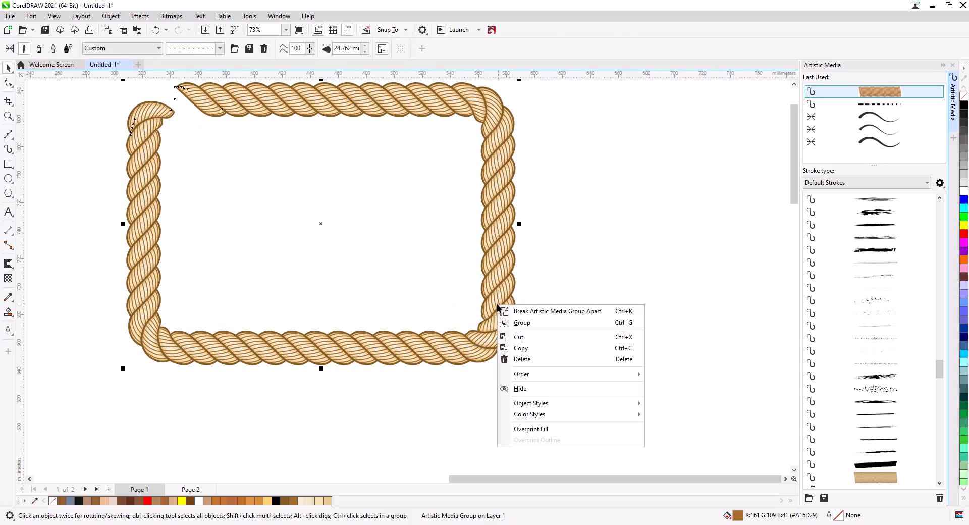
{"action": "left_click", "coordinate": [525, 310]}
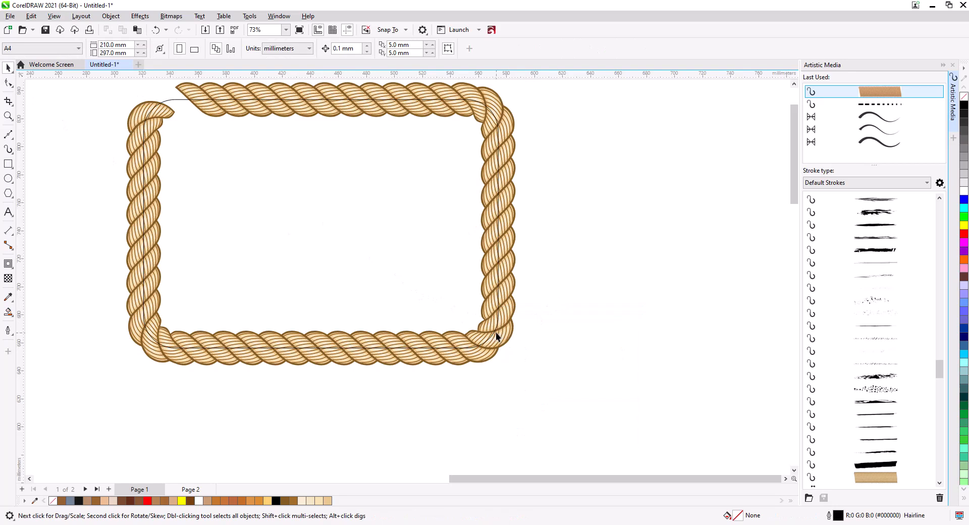
{"action": "left_click_drag", "start_coordinate": [498, 337], "coordinate": [761, 337]}
{"action": "left_click_drag", "start_coordinate": [404, 351], "coordinate": [275, 353]}
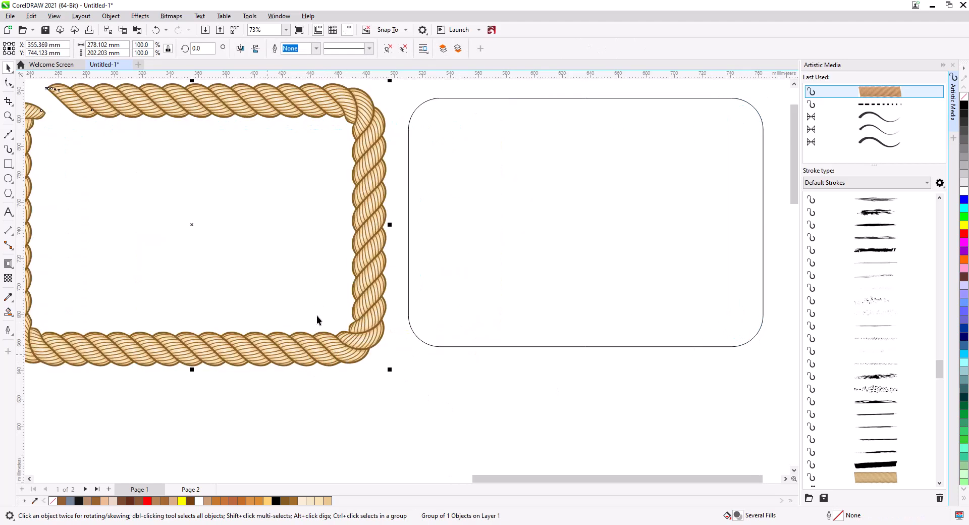
- Delete the separated rounded rectangle path and move the rope frame into the cleared area
{"action": "left_click", "coordinate": [480, 330]}
{"action": "left_click", "coordinate": [482, 346]}
{"action": "key", "text": "Delete"}
{"action": "left_click_drag", "start_coordinate": [370, 265], "coordinate": [593, 315]}
{"action": "key", "text": "ctrl+z"}
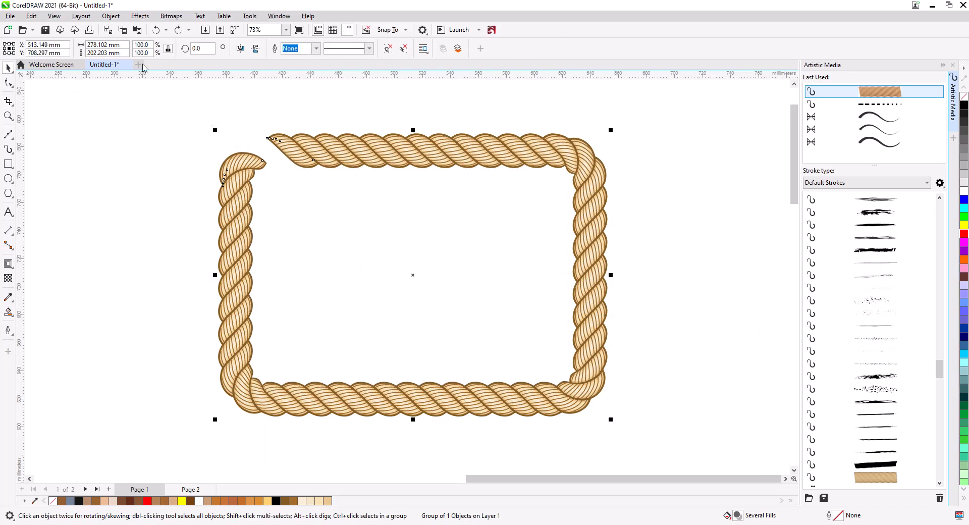
- Create a boundary shape around the rope frame, fill it with black, and place it behind the rope
{"action": "left_click", "coordinate": [110, 16]}
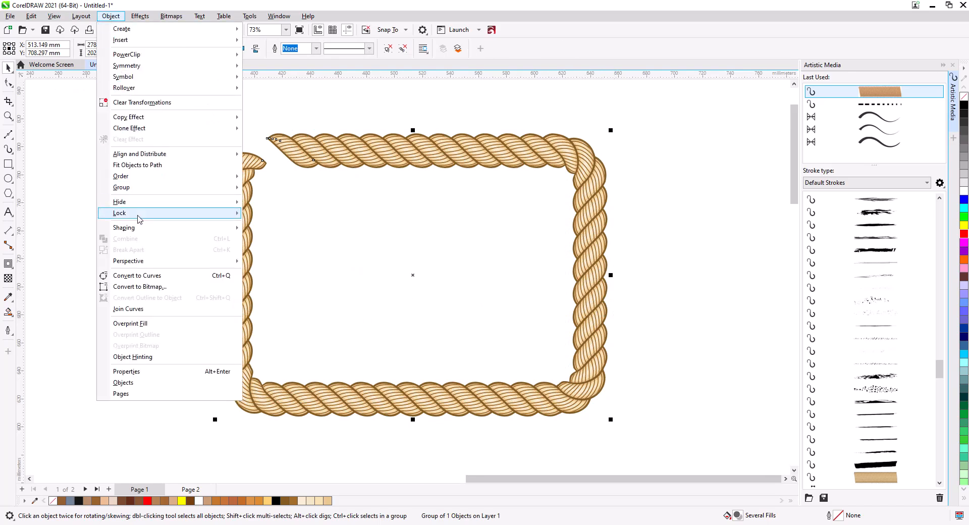
{"action": "mouse_move", "coordinate": [144, 228]}
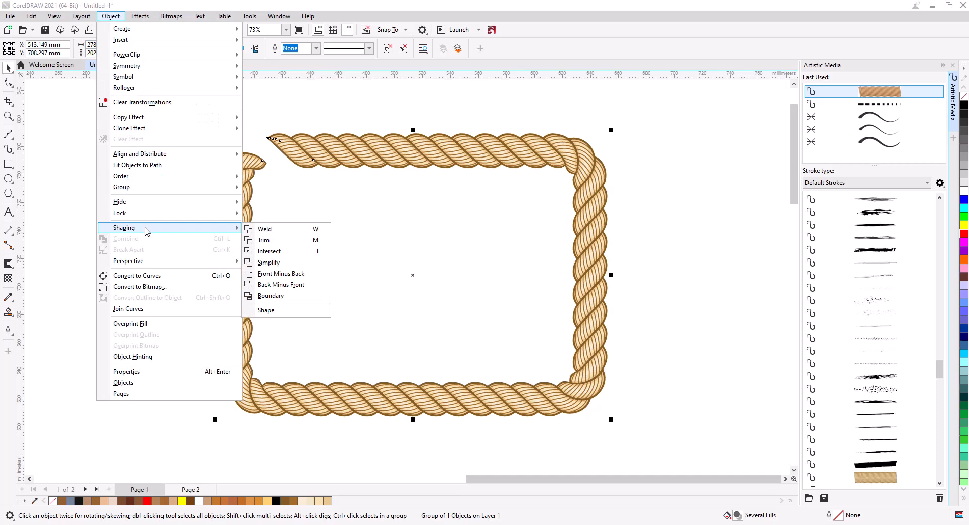
{"action": "left_click", "coordinate": [278, 298]}
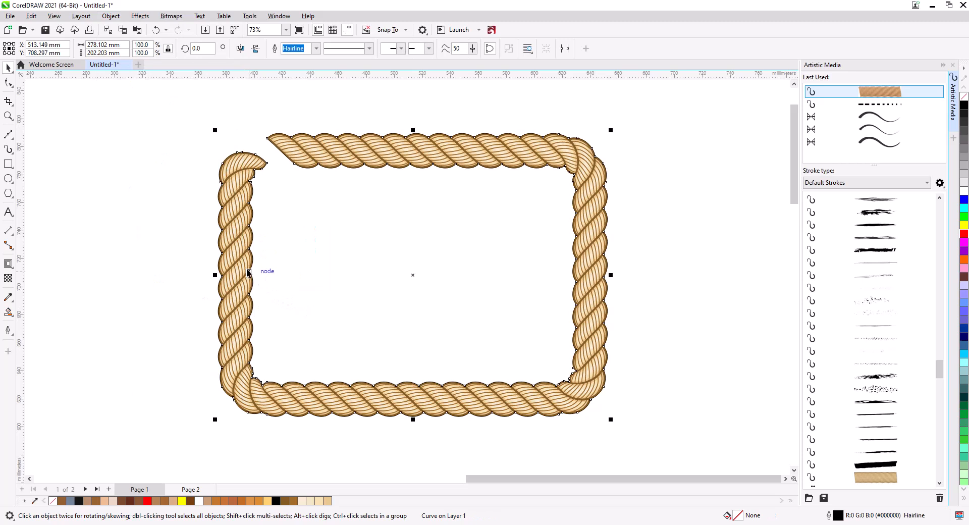
{"action": "left_click", "coordinate": [964, 105]}
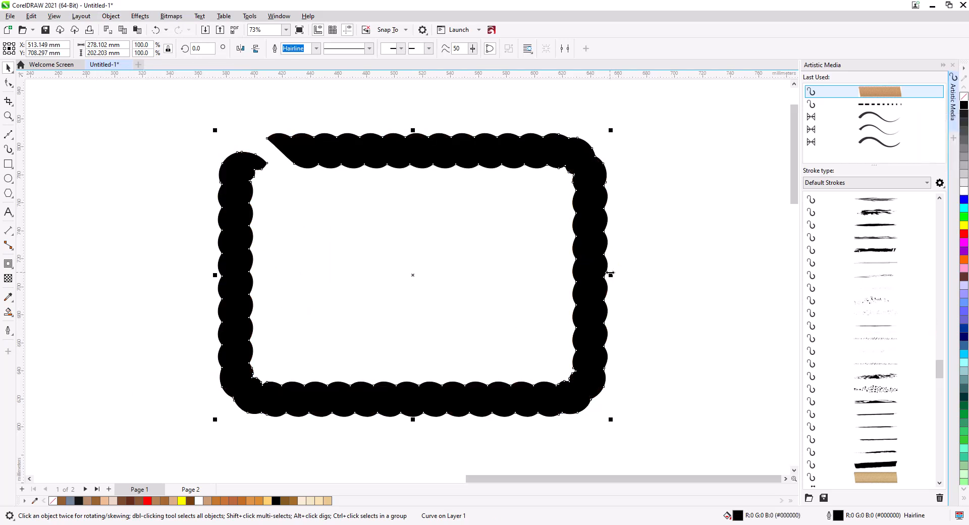
{"action": "key", "text": "ctrl+Page_Down"}
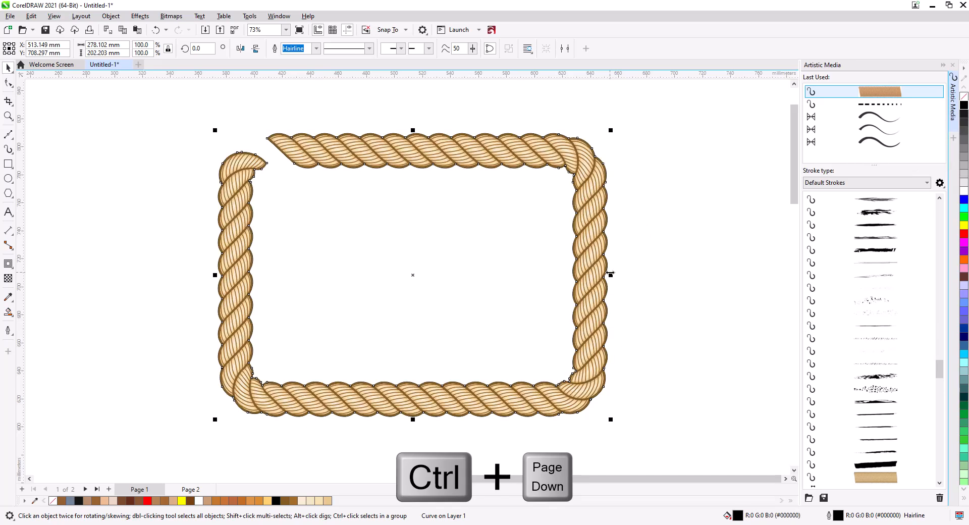
- Nudge the black boundary shape about 1.9 mm down and 1.6 mm to the right of the rope frame
{"action": "key", "text": "Down"}
{"action": "key", "text": "Down"}
{"action": "key", "text": "Right"}
{"action": "key", "text": "Right"}
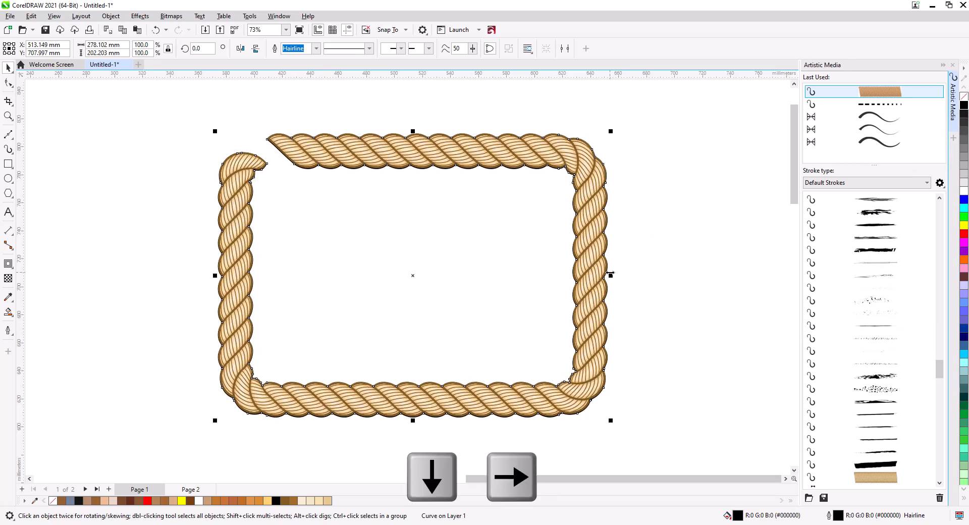
{"action": "key", "text": "Down"}
{"action": "key", "text": "Down"}
{"action": "key", "text": "Down"}
{"action": "key", "text": "Down"}
{"action": "key", "text": "Down"}
{"action": "key", "text": "Down"}
{"action": "key", "text": "Down"}
{"action": "key", "text": "Down"}
{"action": "key", "text": "Down"}
{"action": "key", "text": "Down"}
{"action": "key", "text": "Right"}
{"action": "key", "text": "Right"}
{"action": "key", "text": "Right"}
{"action": "key", "text": "Right"}
{"action": "key", "text": "Right"}
{"action": "key", "text": "Right"}
{"action": "key", "text": "Right"}
{"action": "key", "text": "Right"}
{"action": "key", "text": "Right"}
{"action": "key", "text": "Right"}
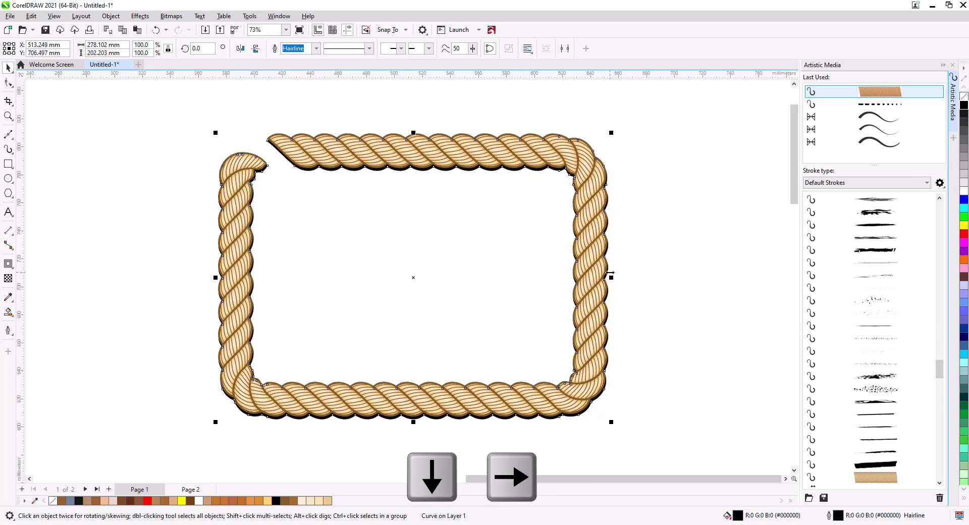
{"action": "key", "text": "Right"}
{"action": "key", "text": "Right"}
{"action": "key", "text": "Right"}
{"action": "key", "text": "Right"}
{"action": "key", "text": "Right"}
{"action": "key", "text": "Right"}
{"action": "key", "text": "Right"}
{"action": "key", "text": "Right"}
{"action": "key", "text": "Right"}
{"action": "key", "text": "Right"}
{"action": "key", "text": "Right"}
{"action": "key", "text": "Right"}
{"action": "key", "text": "Right"}
{"action": "key", "text": "Right"}
{"action": "key", "text": "Right"}
{"action": "key", "text": "Down"}
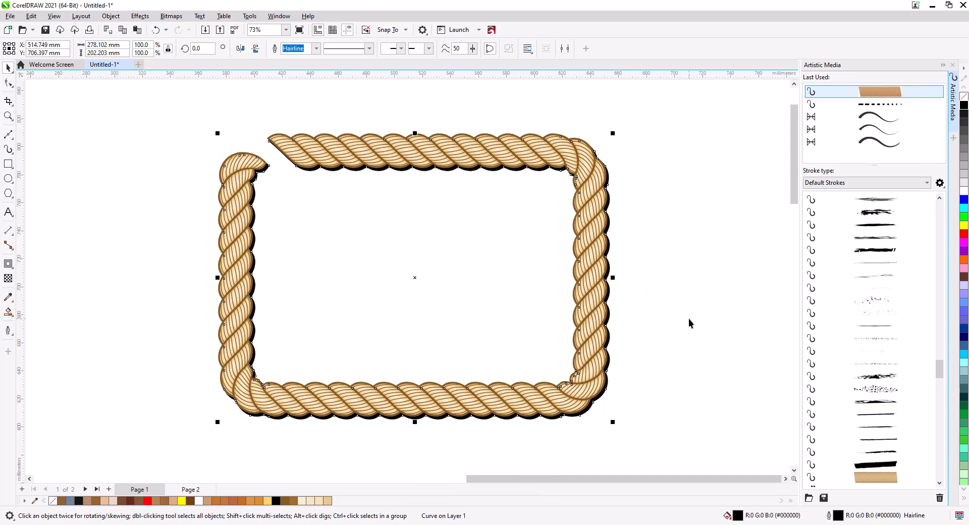
- Apply a Gaussian Blur with a radius of 19.6 pixels to the black shadow shape
{"action": "scroll", "coordinate": [620, 415], "scroll_direction": "up", "scroll_amount": 2}
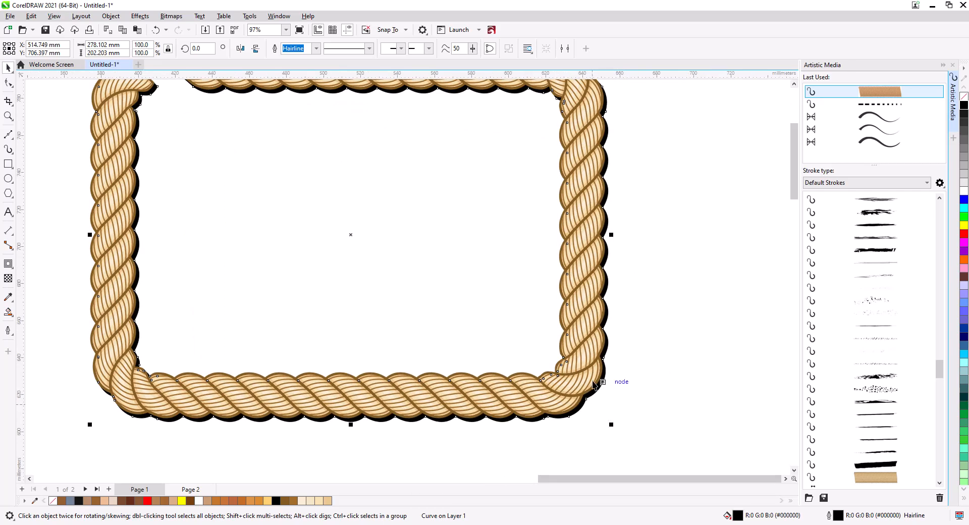
{"action": "left_click", "coordinate": [140, 15]}
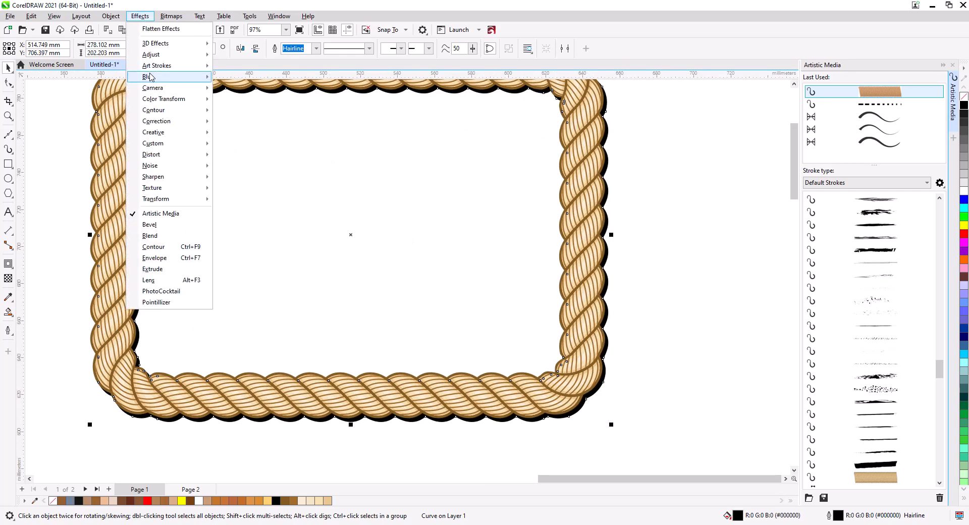
{"action": "mouse_move", "coordinate": [151, 77]}
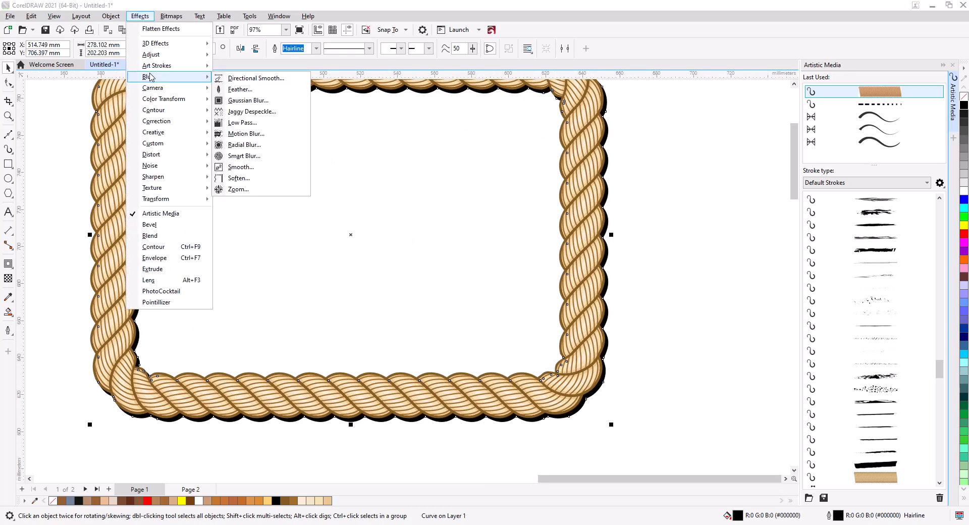
{"action": "left_click", "coordinate": [247, 100]}
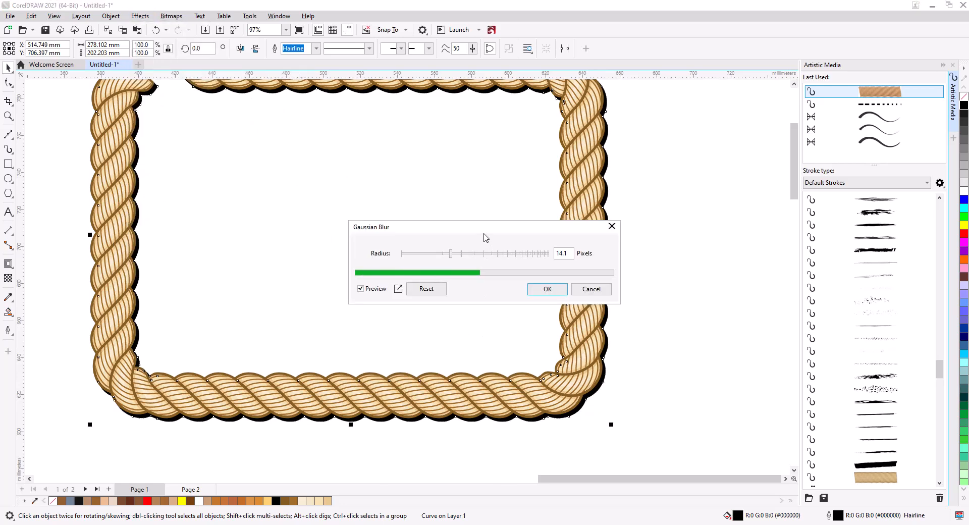
{"action": "left_click_drag", "start_coordinate": [485, 230], "coordinate": [609, 300]}
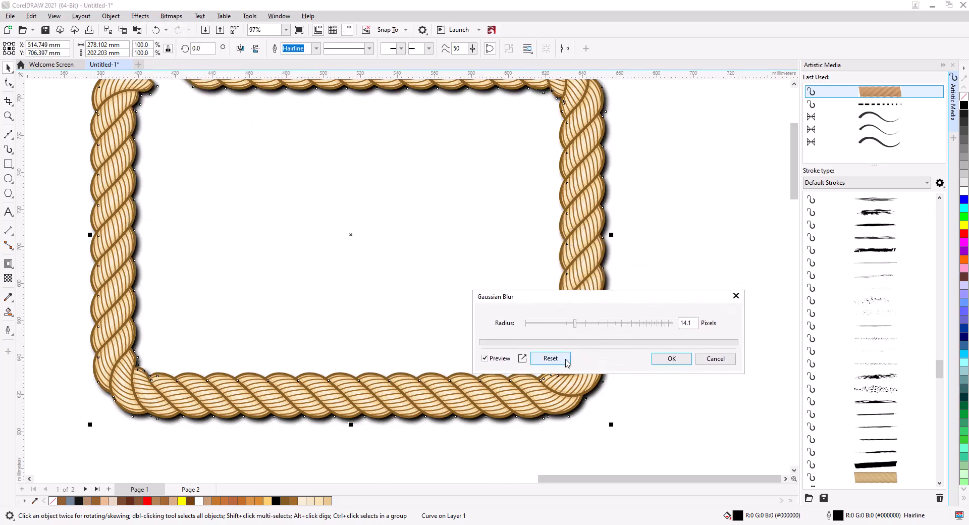
{"action": "left_click_drag", "start_coordinate": [573, 326], "coordinate": [584, 324]}
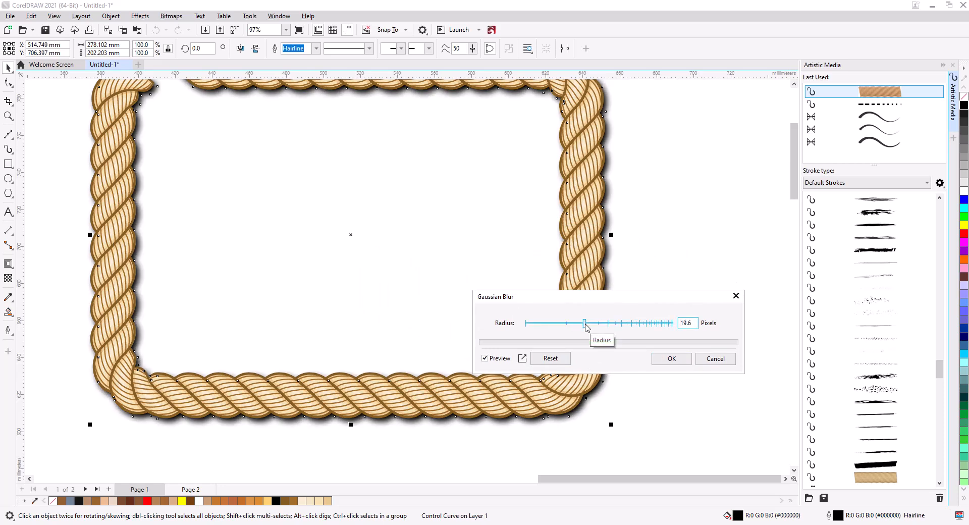
{"action": "left_click", "coordinate": [672, 360]}
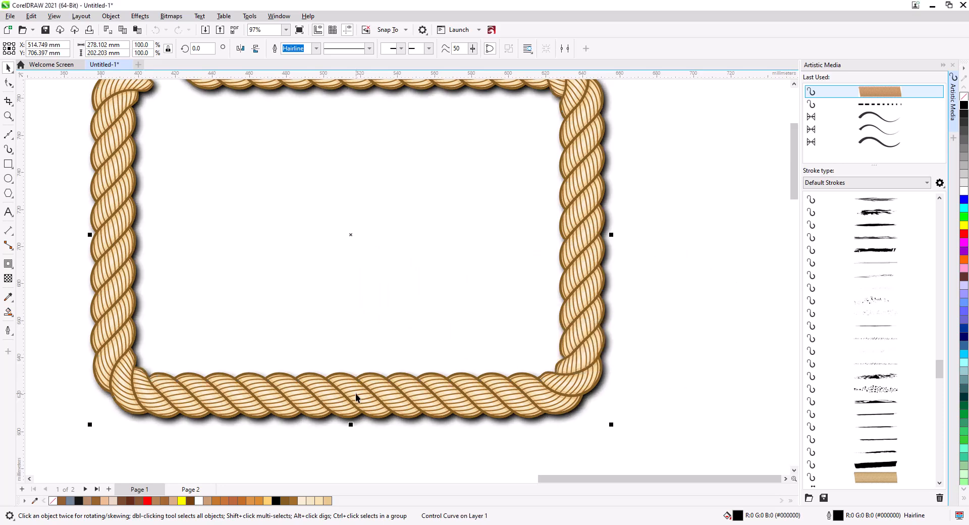
- Give the blurred shadow shape a uniform transparency of 38 and deselect it
{"action": "left_click", "coordinate": [8, 278]}
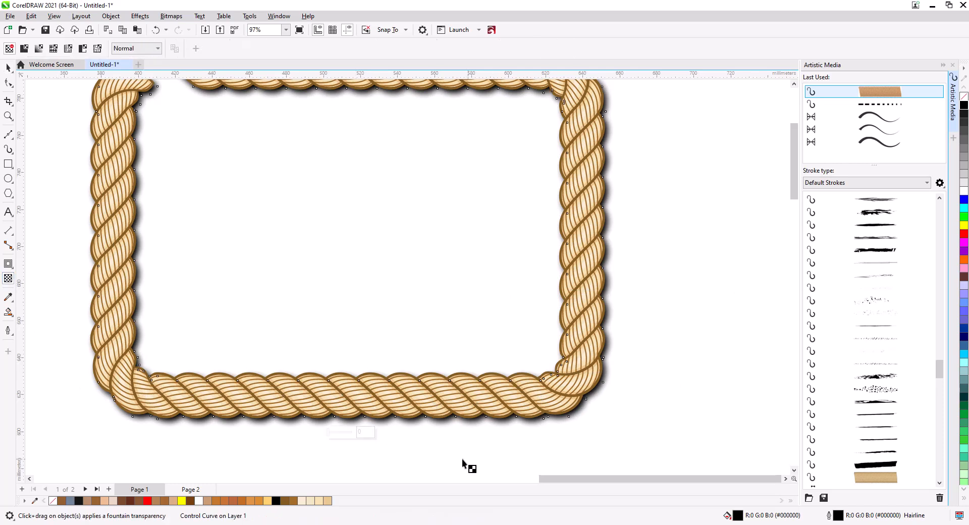
{"action": "left_click_drag", "start_coordinate": [328, 435], "coordinate": [339, 438]}
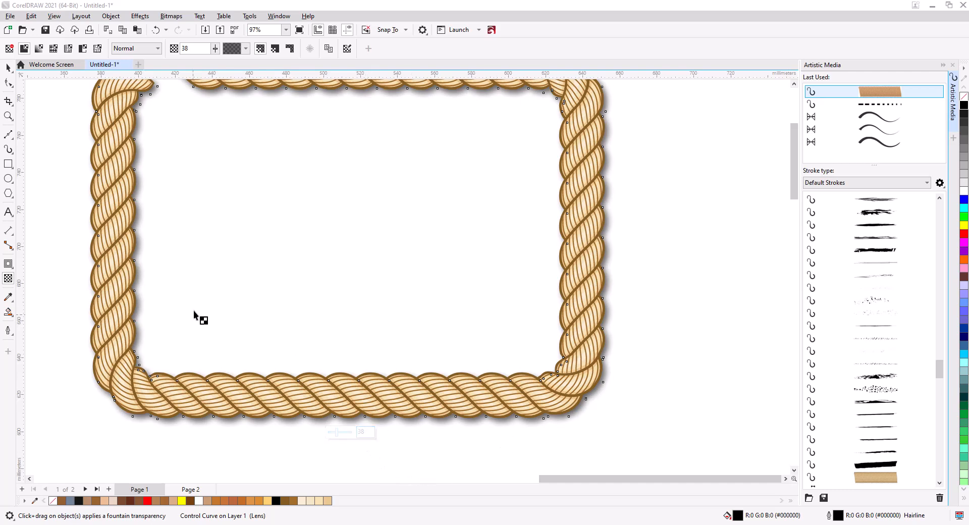
{"action": "left_click", "coordinate": [8, 67]}
{"action": "scroll", "coordinate": [343, 276], "scroll_direction": "down", "scroll_amount": 2}
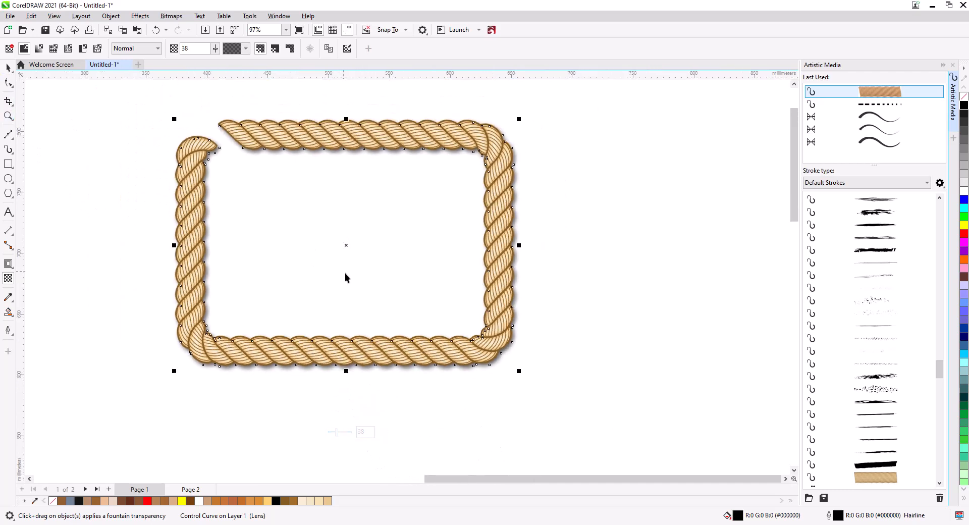
{"action": "left_click", "coordinate": [593, 276]}
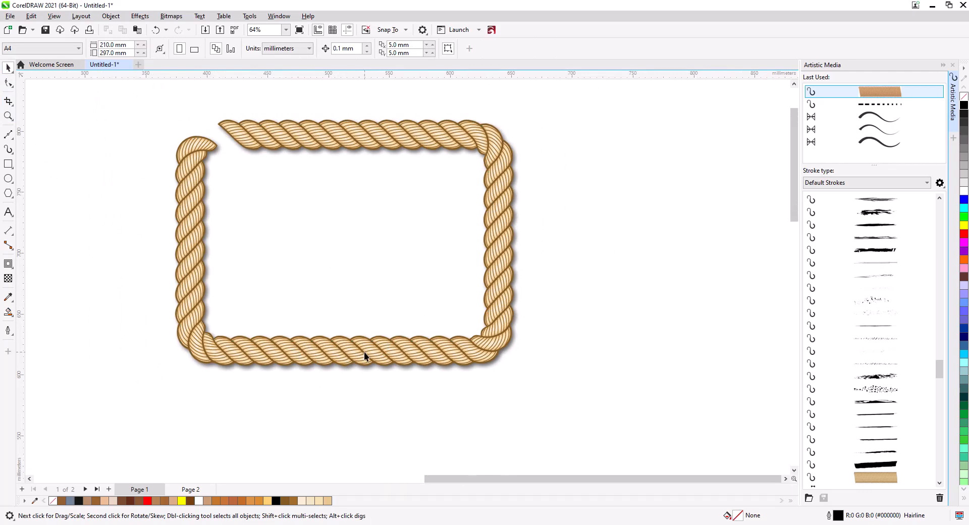
{"action": "left_click_drag", "start_coordinate": [422, 335], "coordinate": [497, 341]}
{"action": "scroll", "coordinate": [461, 157], "scroll_direction": "up", "scroll_amount": 2}
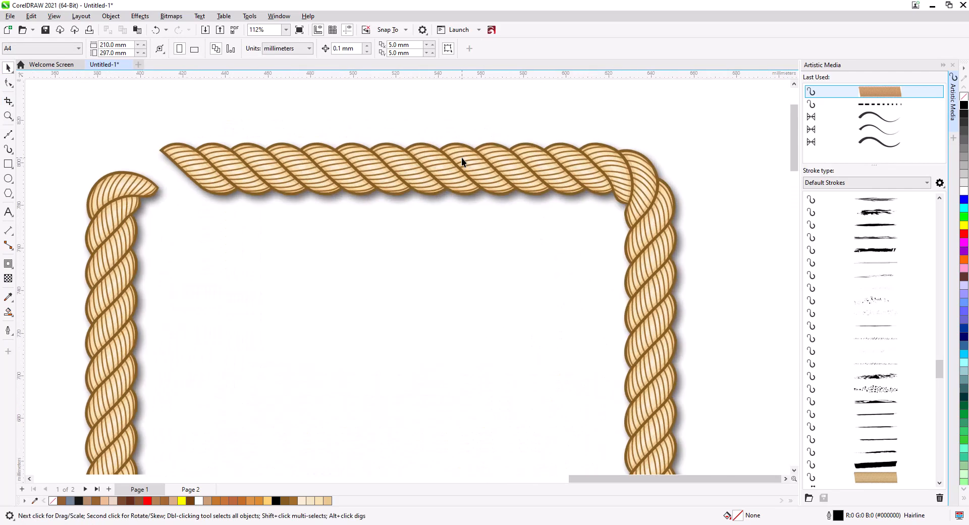
{"action": "scroll", "coordinate": [462, 158], "scroll_direction": "up", "scroll_amount": 10}
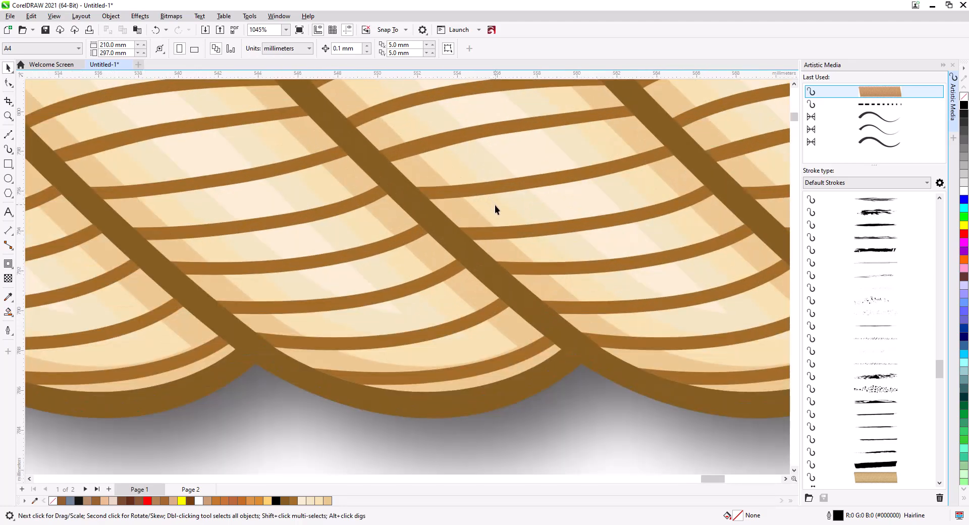